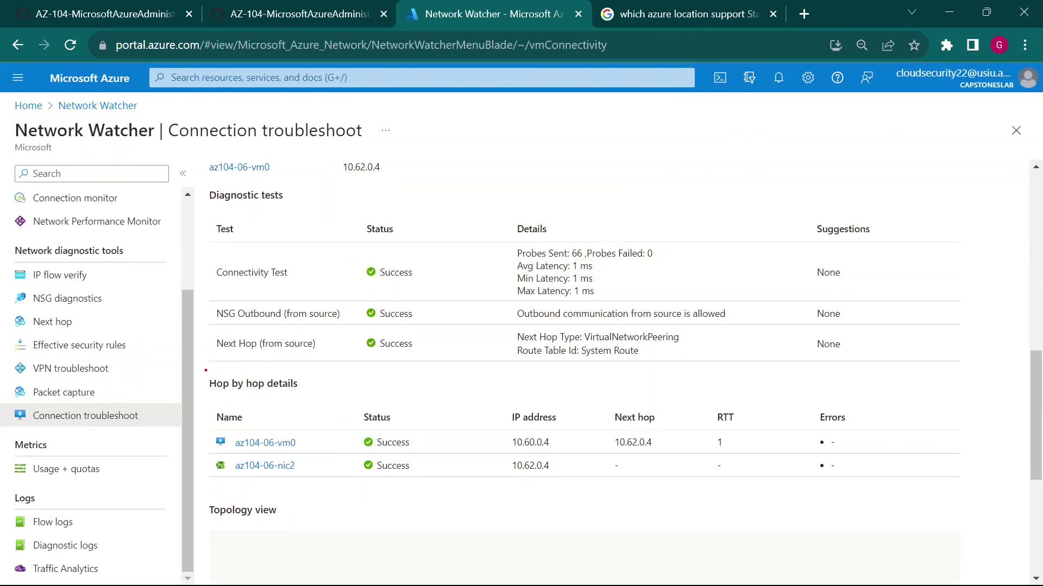
# Examine the IP addresses and next hop in the Hop by hop details of the connection test results.
pyautogui.moveTo(205, 369); pyautogui.dragTo(586, 493)
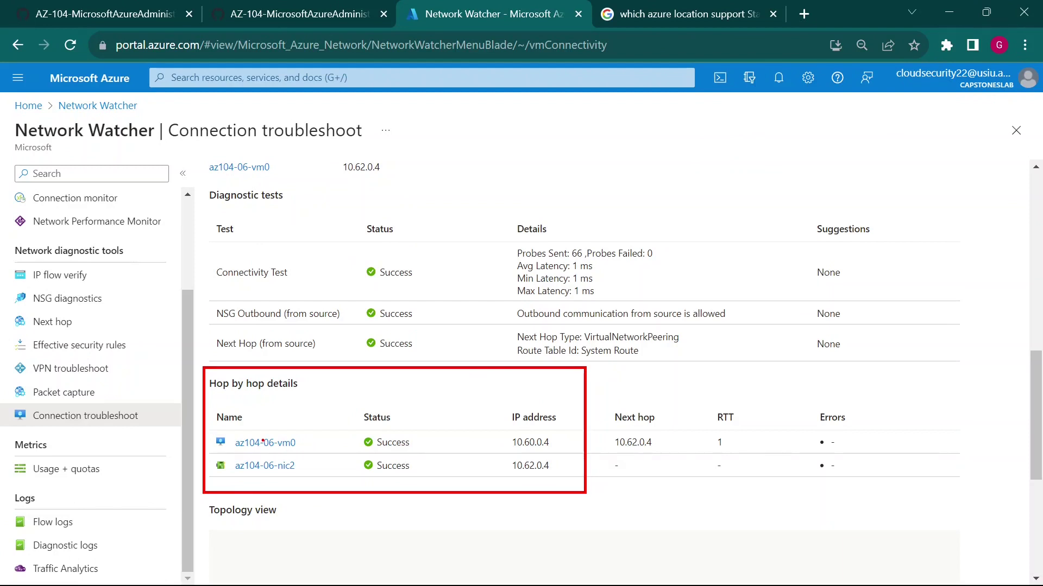
pyautogui.press('Escape')
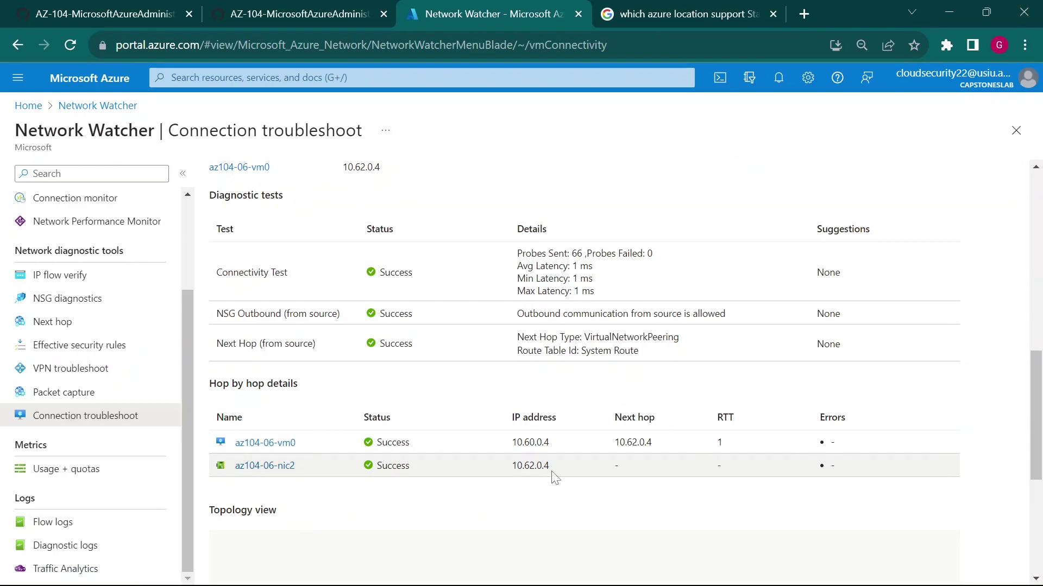
pyautogui.moveTo(511, 466); pyautogui.dragTo(555, 468)
pyautogui.moveTo(510, 443); pyautogui.dragTo(554, 459)
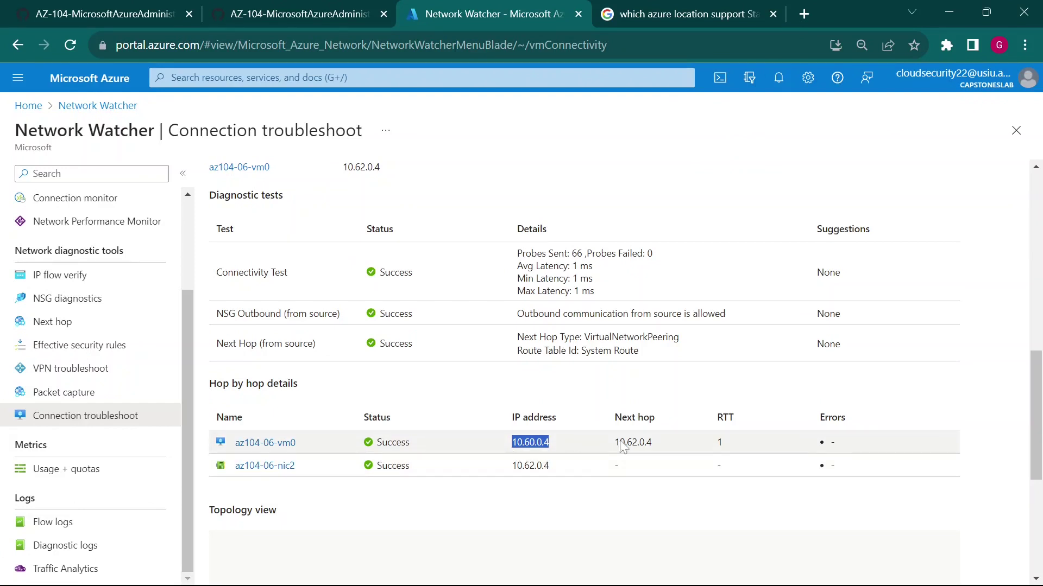
pyautogui.moveTo(612, 442); pyautogui.dragTo(658, 446)
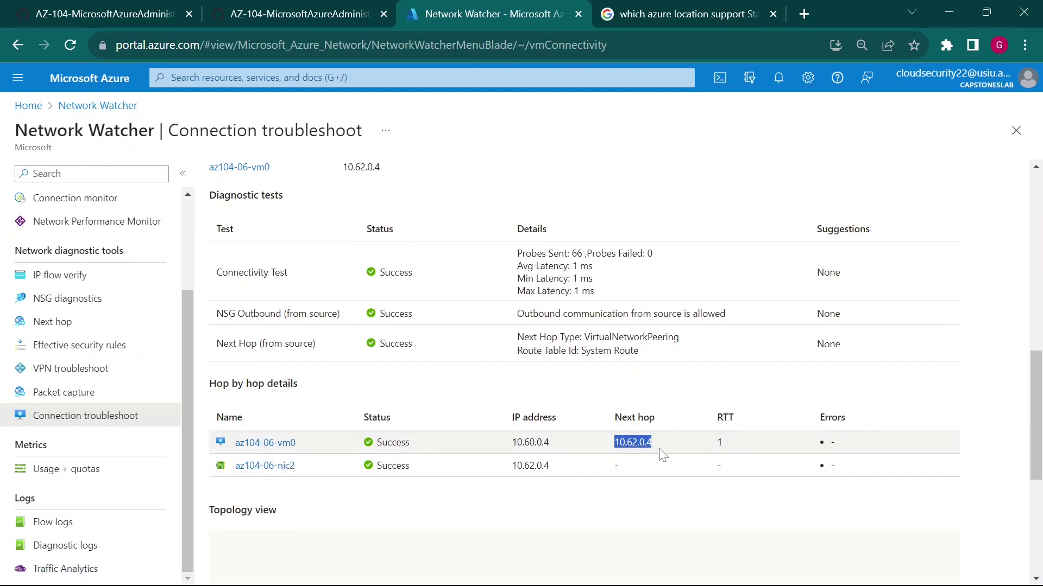
# Switch to the GitHub lab instructions and examine the architecture diagram for the path from az104-06-vm0 to az104-06-vm2.
pyautogui.click(337, 11)
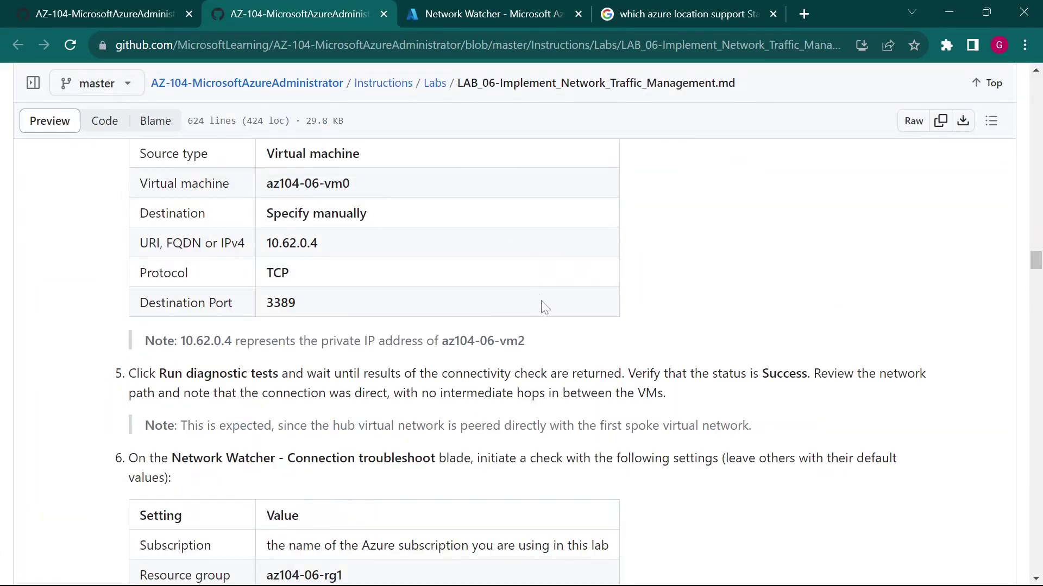
pyautogui.scroll(5, 522, 326)
pyautogui.scroll(20, 557, 294)
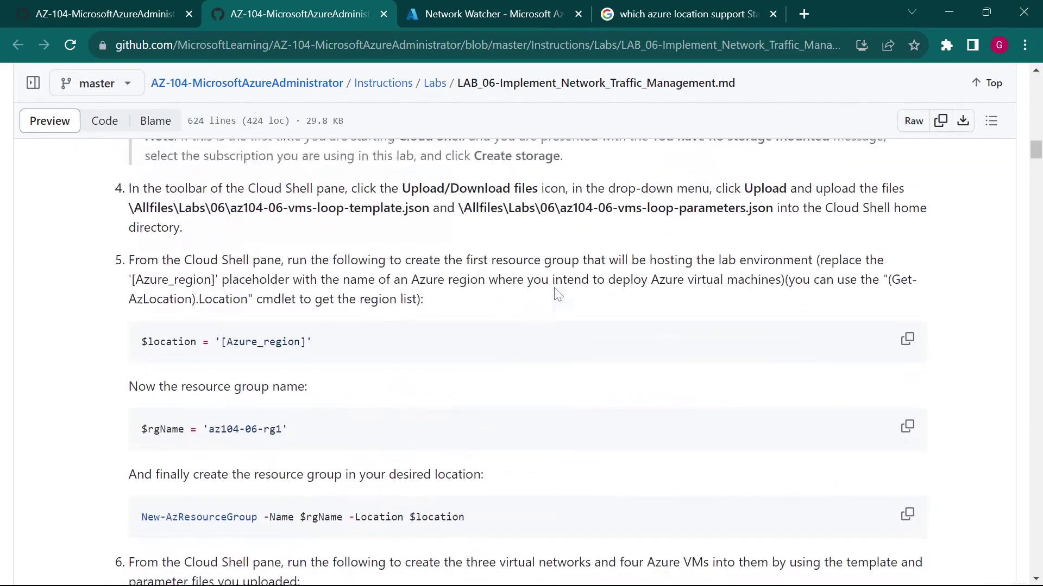
pyautogui.scroll(-4, 557, 294)
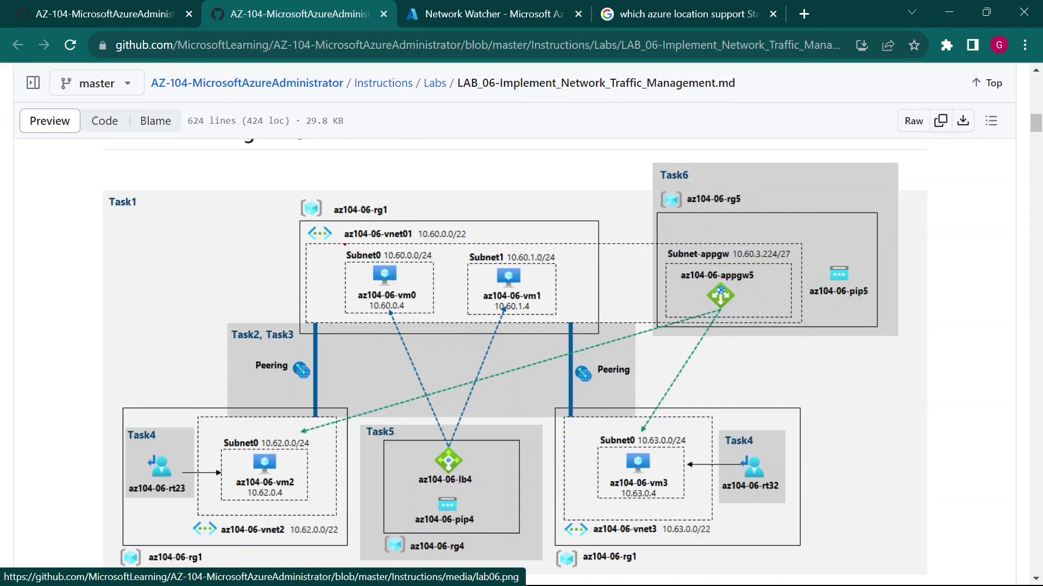
pyautogui.moveTo(345, 244)
pyautogui.mouseDown()
pyautogui.moveTo(425, 279)
pyautogui.moveTo(440, 313)
pyautogui.mouseUp()
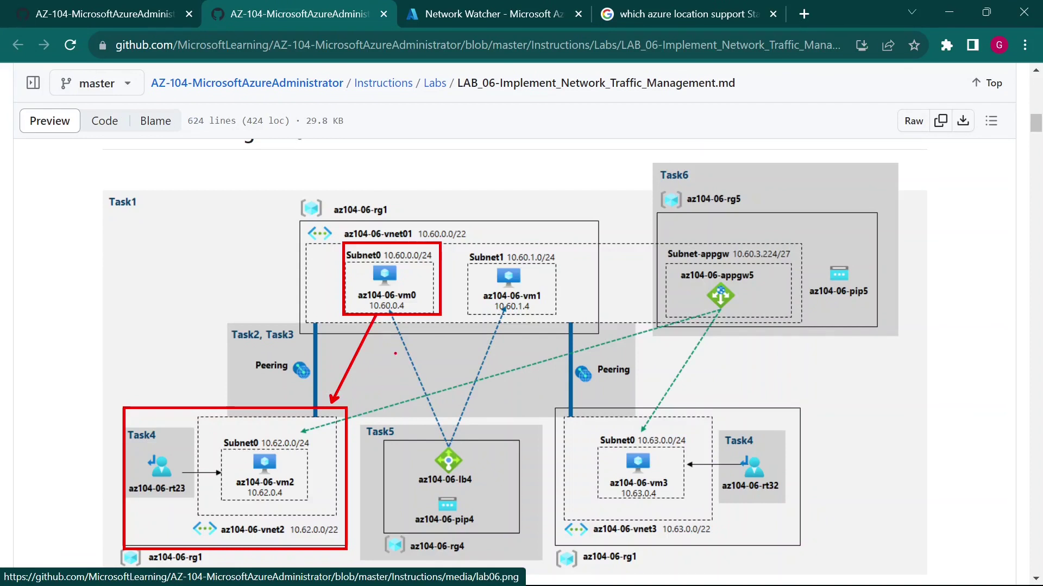
# Check the Connection troubleshoot form in the Azure portal, then review the Task 3 step 6 check settings in the GitHub lab instructions.
pyautogui.click(468, 12)
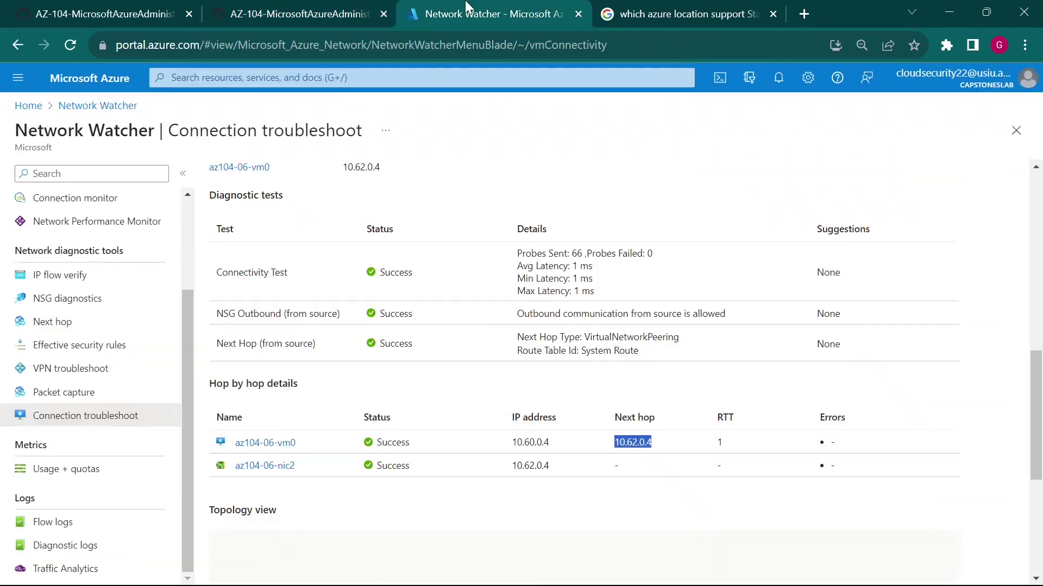
pyautogui.scroll(10, 868, 281)
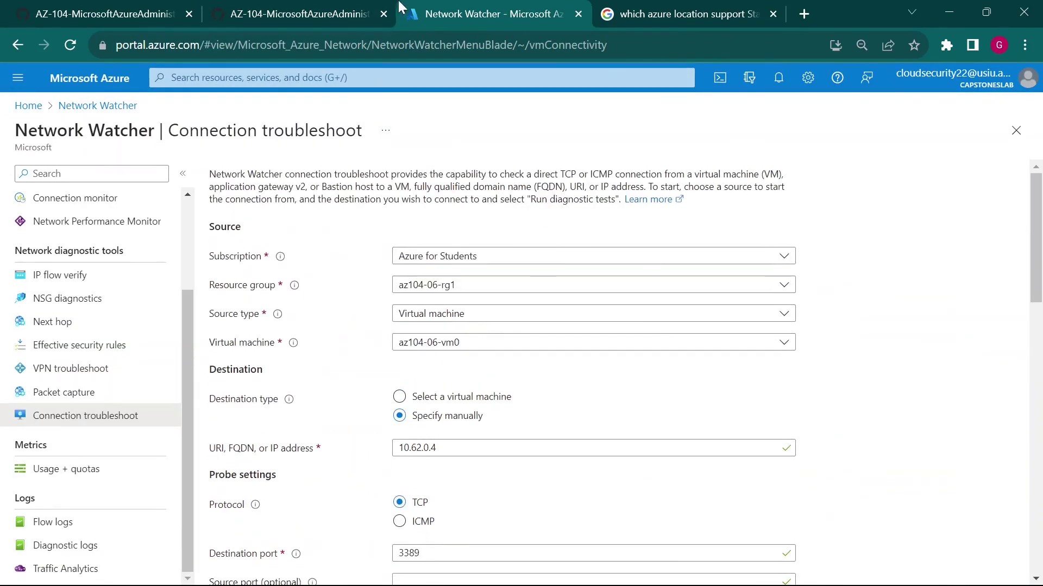
pyautogui.click(335, 14)
pyautogui.scroll(-15, 630, 326)
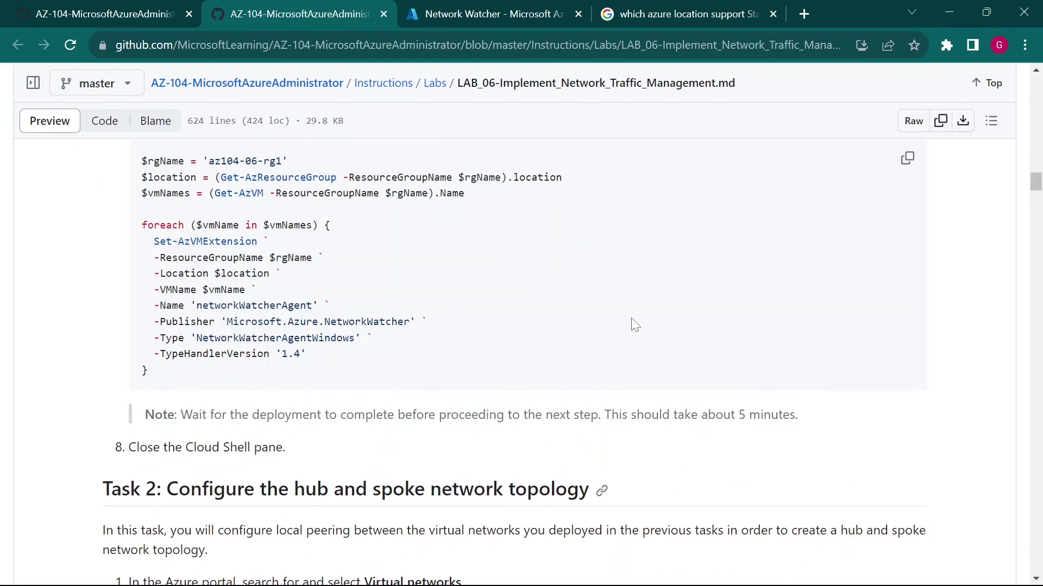
pyautogui.scroll(-10, 635, 325)
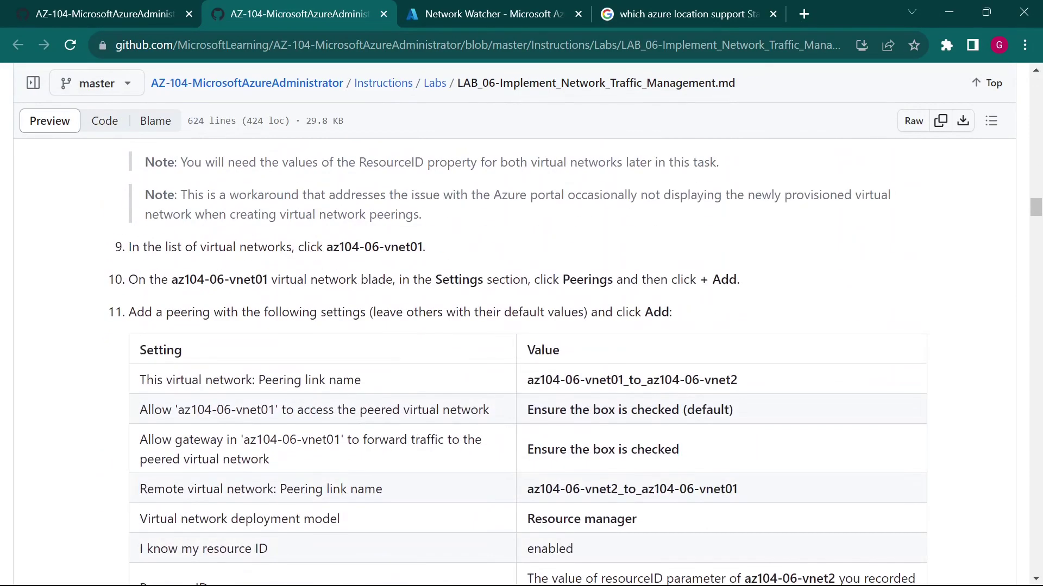
pyautogui.scroll(-10, 629, 325)
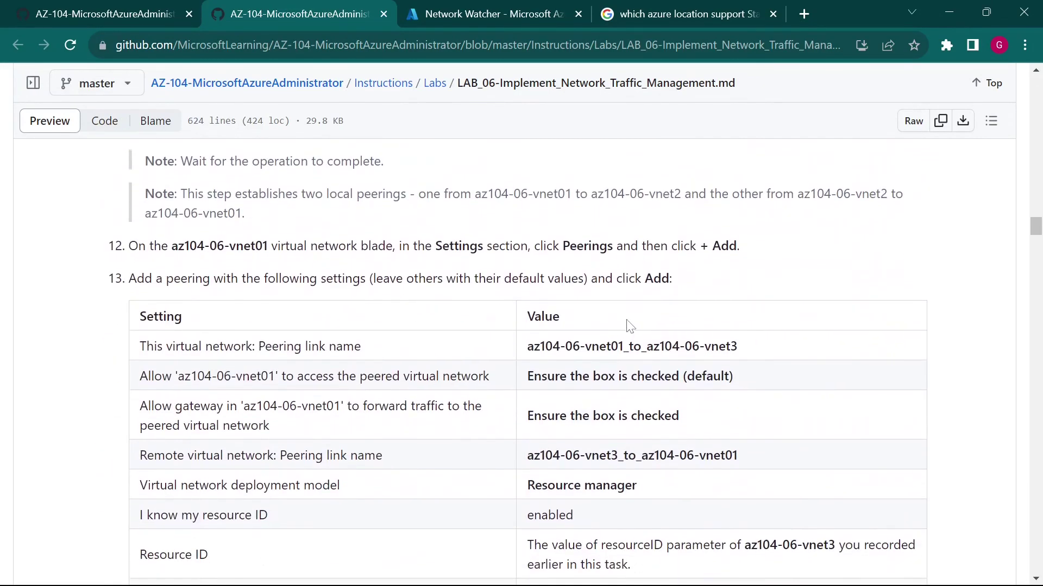
pyautogui.scroll(-6, 629, 325)
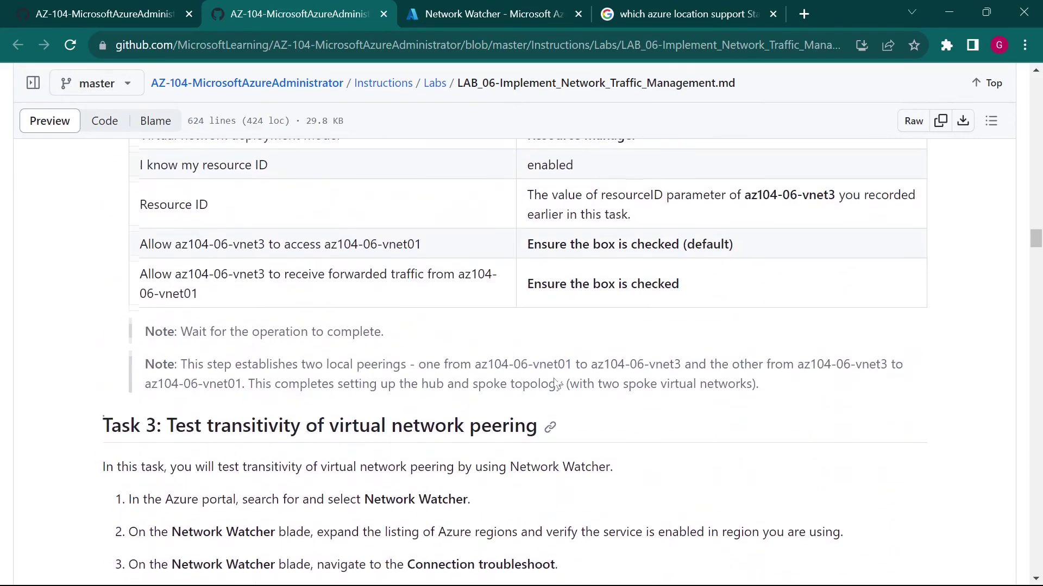
pyautogui.scroll(4, 557, 383)
pyautogui.scroll(-10, 543, 385)
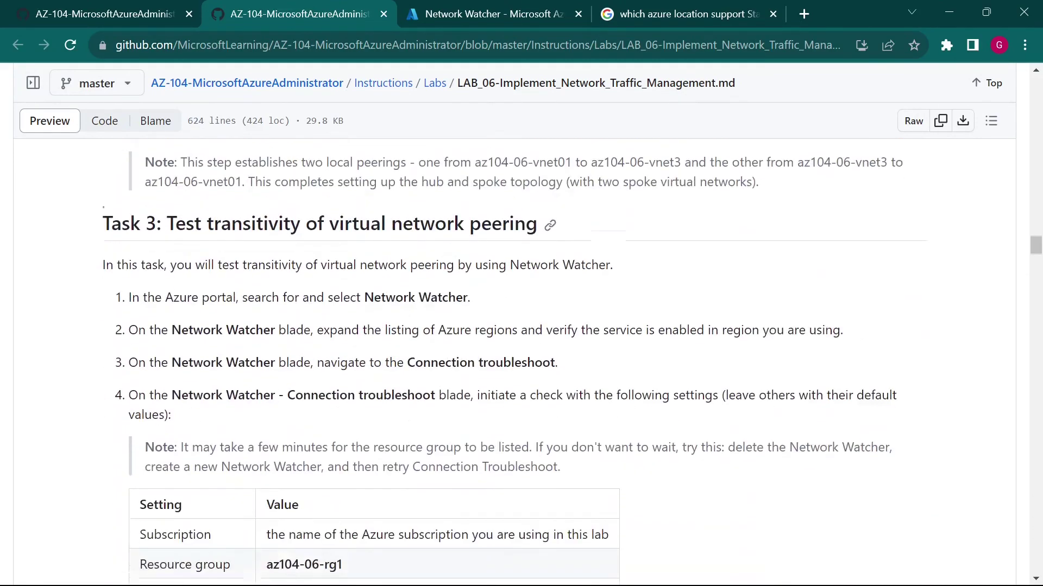
pyautogui.scroll(-2, 532, 391)
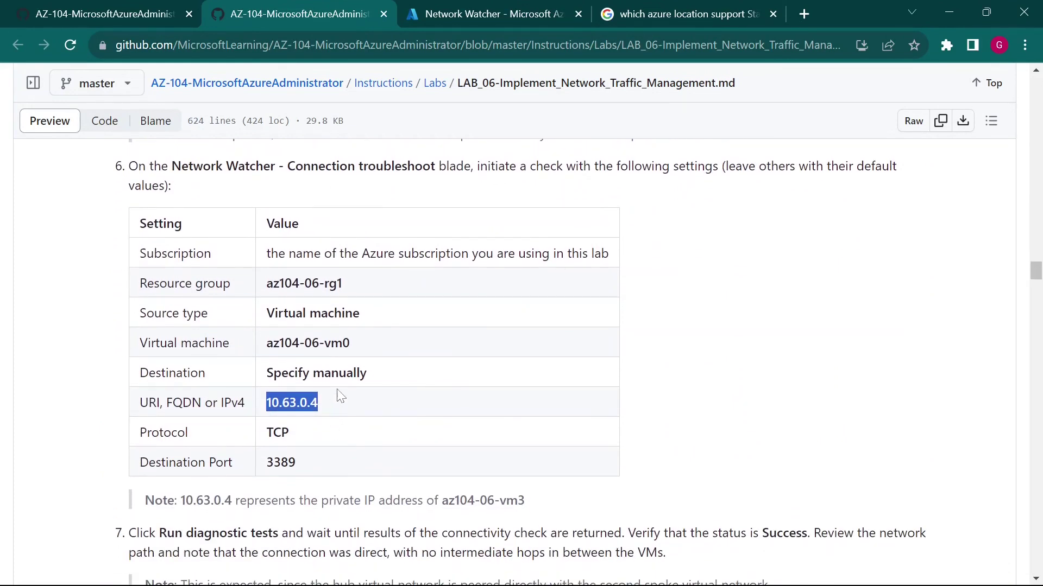
pyautogui.click(350, 284)
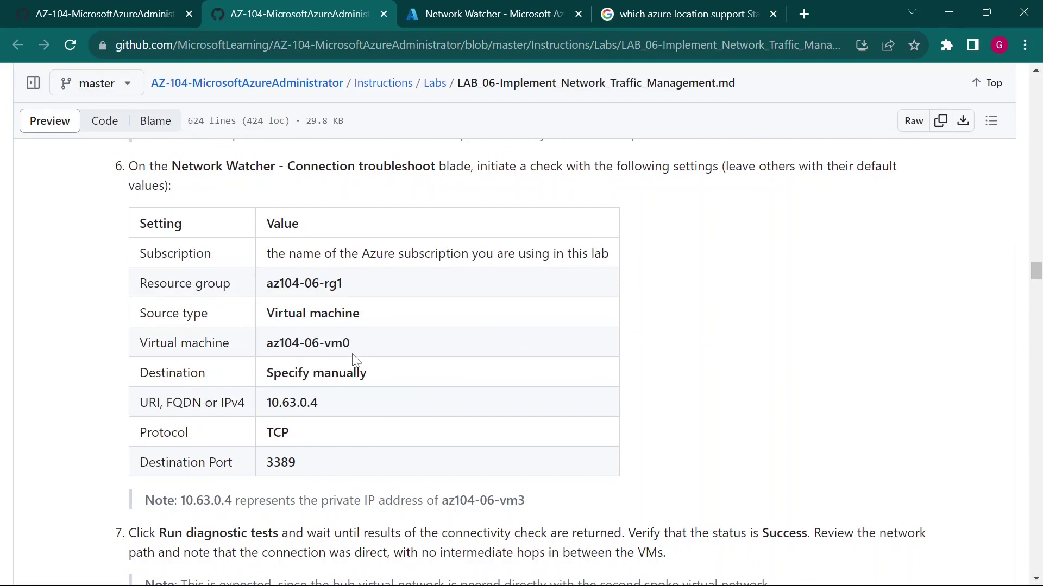
pyautogui.moveTo(352, 345); pyautogui.dragTo(281, 357)
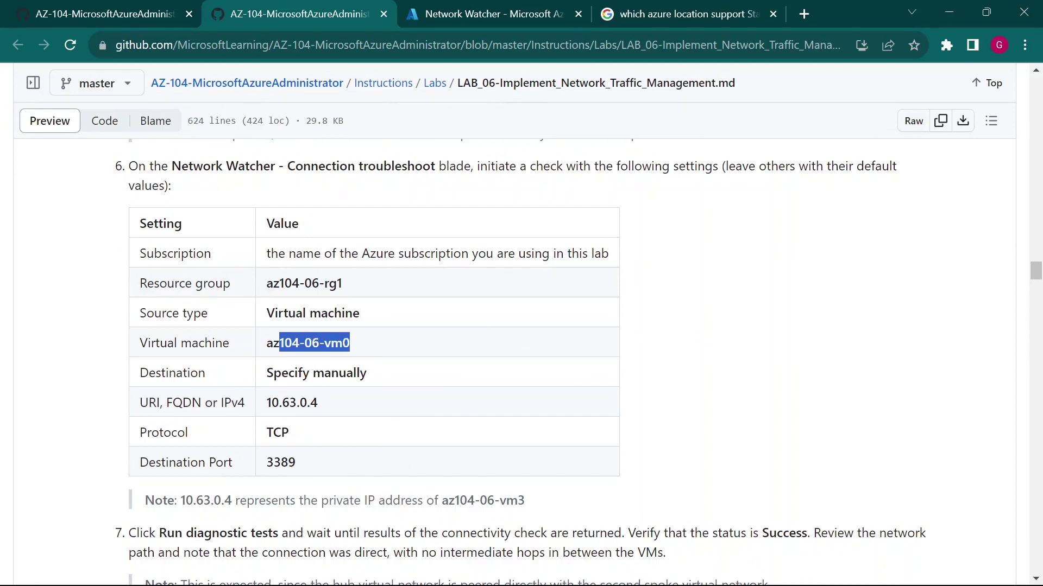
pyautogui.click(302, 390)
# Review the source virtual machine and destination address for the step 8 connection check.
pyautogui.scroll(-6, 350, 417)
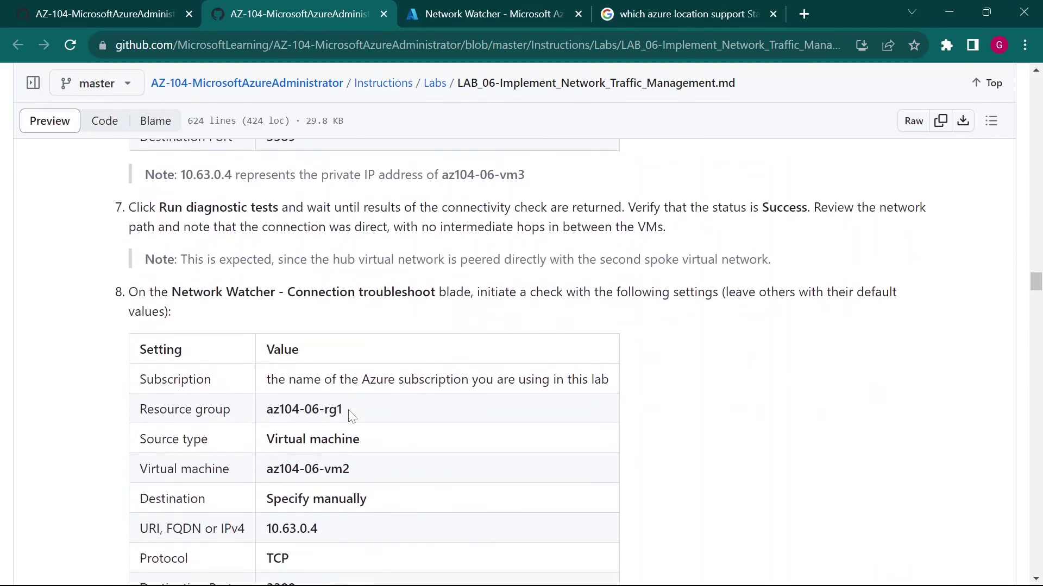
pyautogui.scroll(-1, 351, 417)
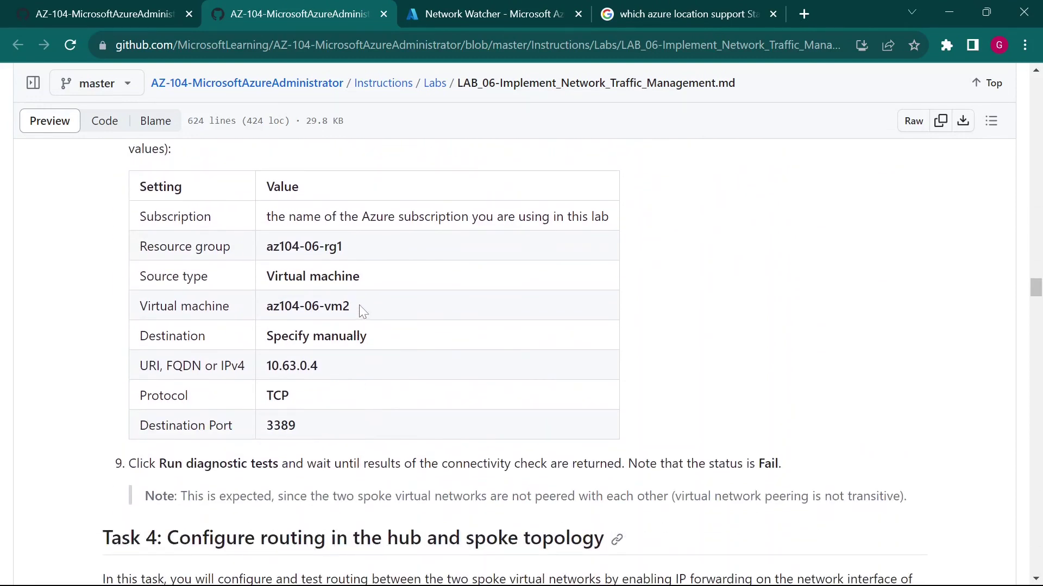
pyautogui.moveTo(360, 304); pyautogui.dragTo(311, 306)
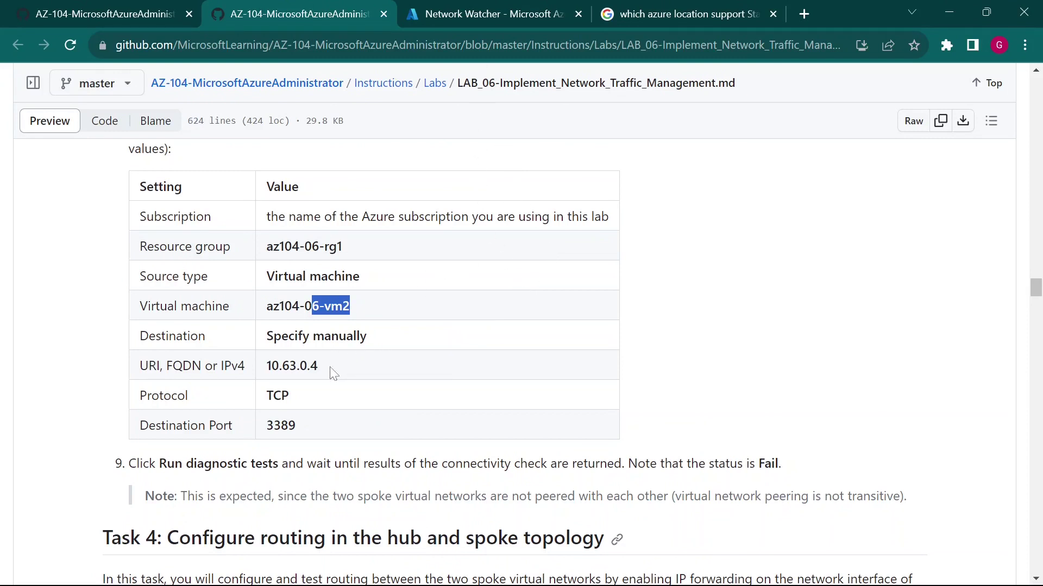
pyautogui.moveTo(328, 369); pyautogui.dragTo(266, 374)
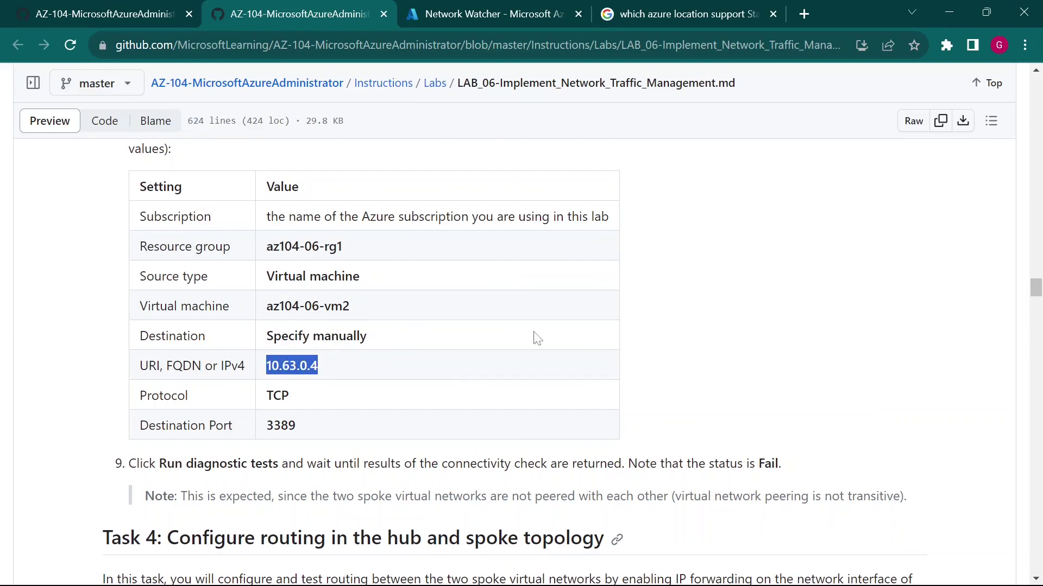
# Compare the Subnet0 address ranges of az104-06-vm2 and az104-06-vm3 in the lab architecture diagram.
pyautogui.scroll(15, 814, 324)
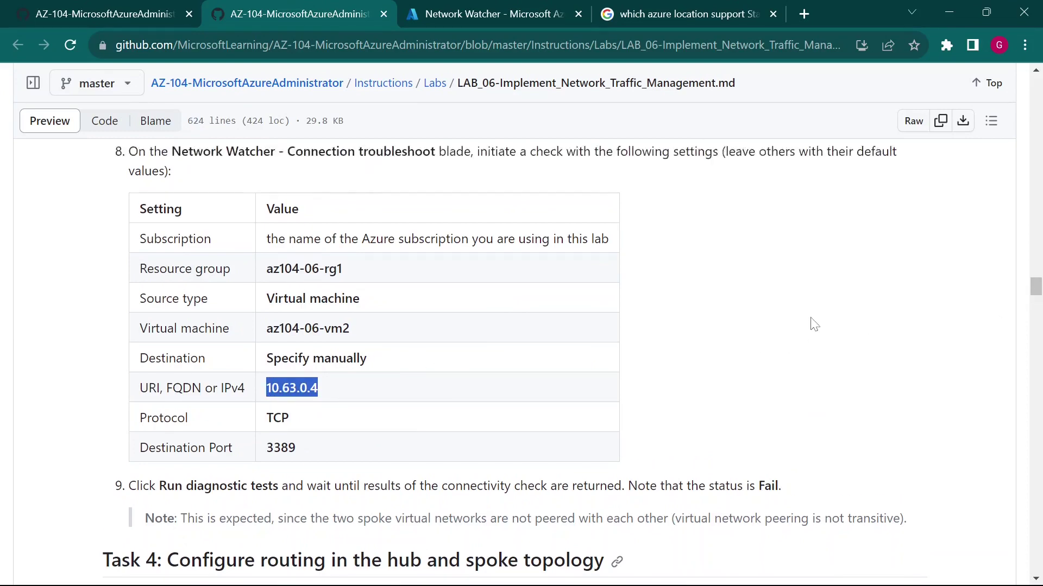
pyautogui.scroll(20, 814, 320)
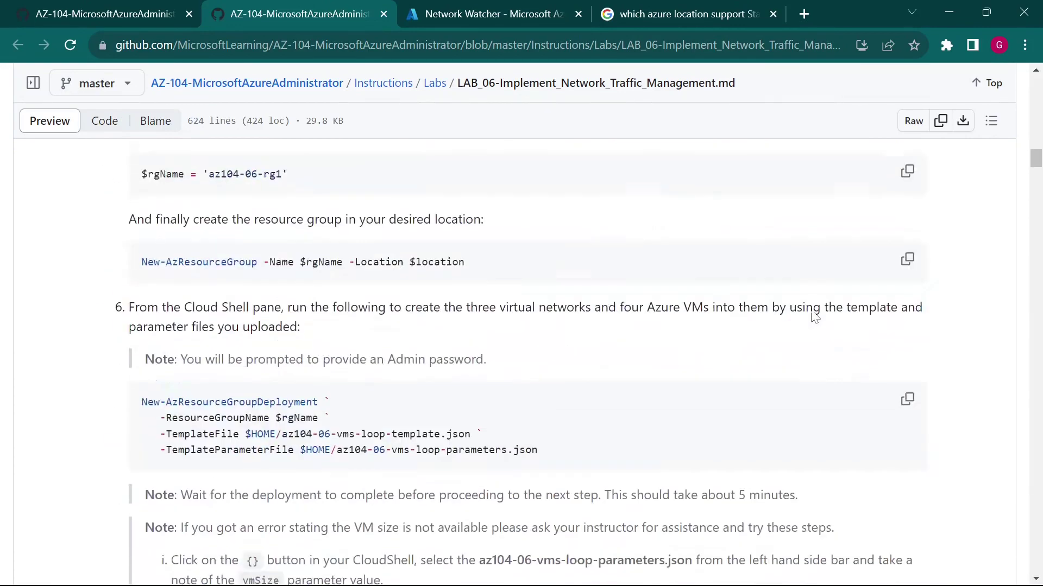
pyautogui.scroll(-5, 812, 315)
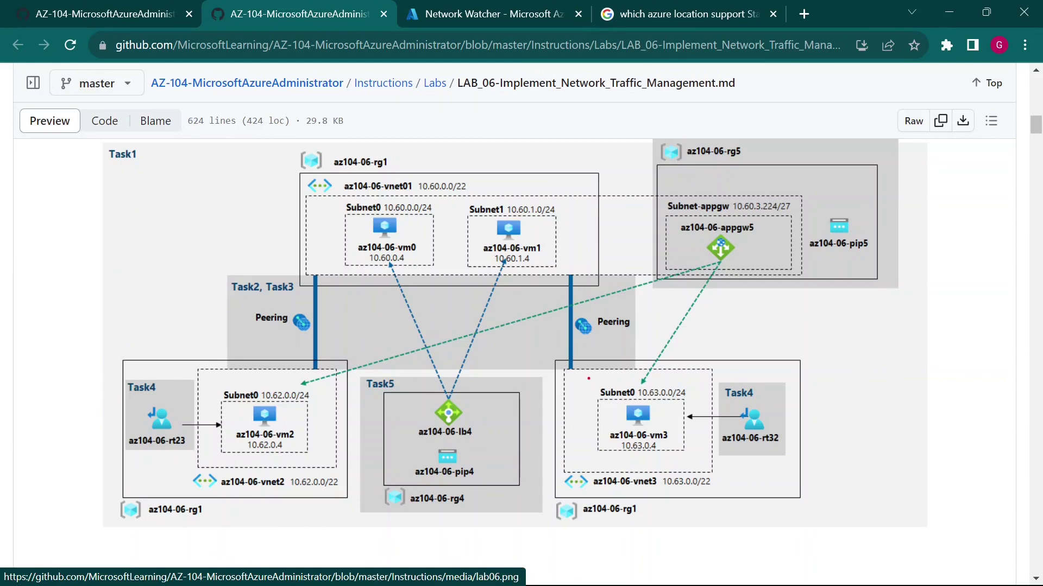
pyautogui.moveTo(588, 379); pyautogui.dragTo(702, 403)
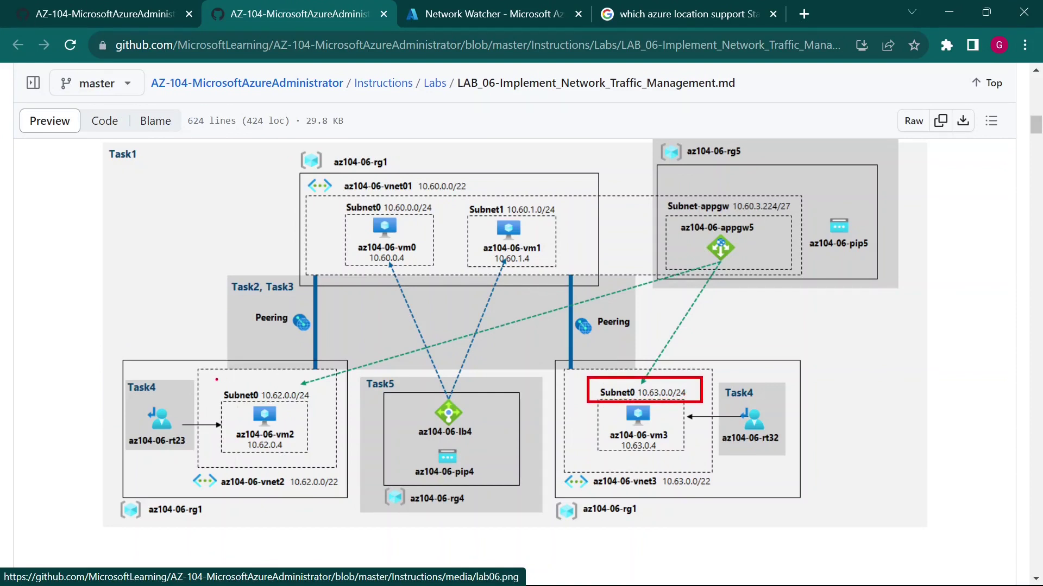
pyautogui.moveTo(213, 381)
pyautogui.mouseDown()
pyautogui.moveTo(326, 415)
pyautogui.moveTo(318, 403)
pyautogui.mouseUp()
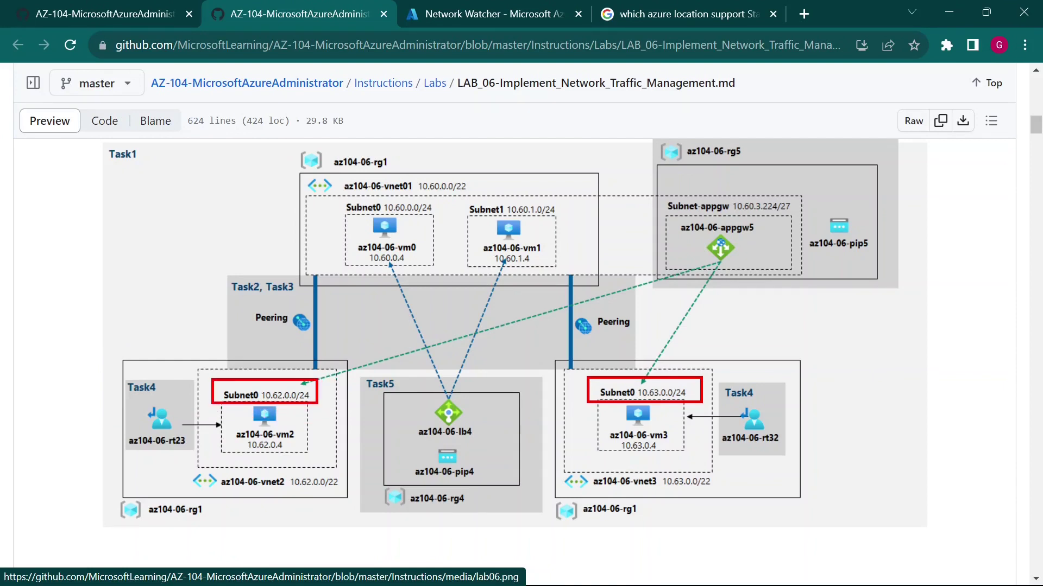
# Go back to the Task 3 instructions and reread the settings of the remaining connection checks.
pyautogui.scroll(-15, 485, 421)
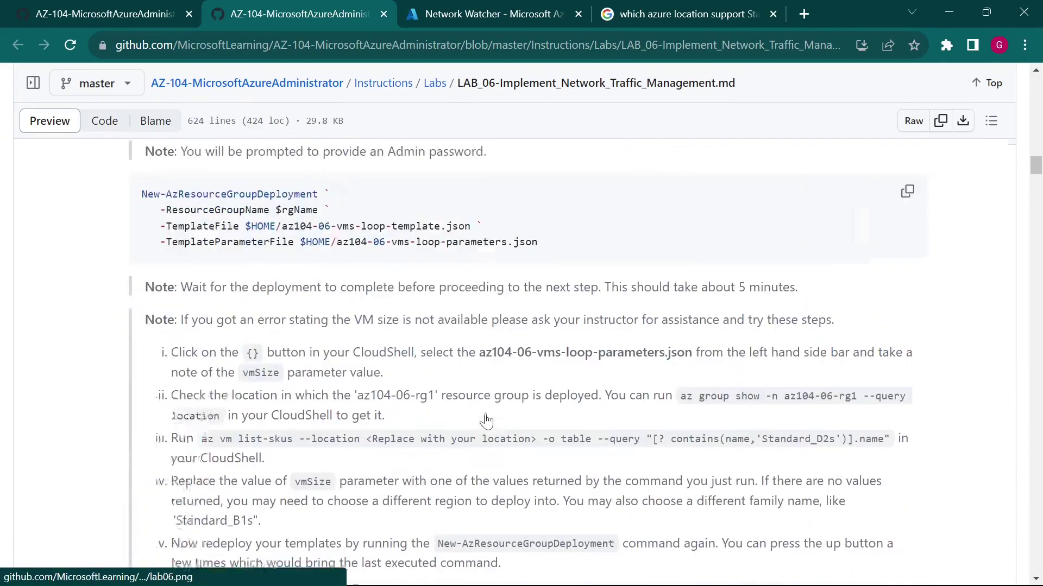
pyautogui.scroll(-20, 485, 421)
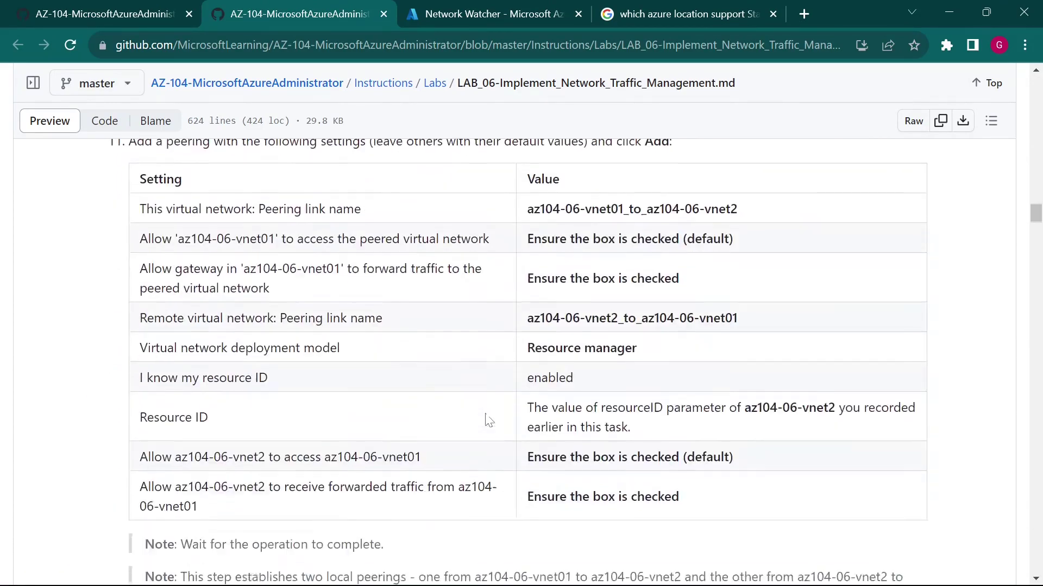
pyautogui.scroll(-20, 487, 420)
pyautogui.scroll(9, 488, 421)
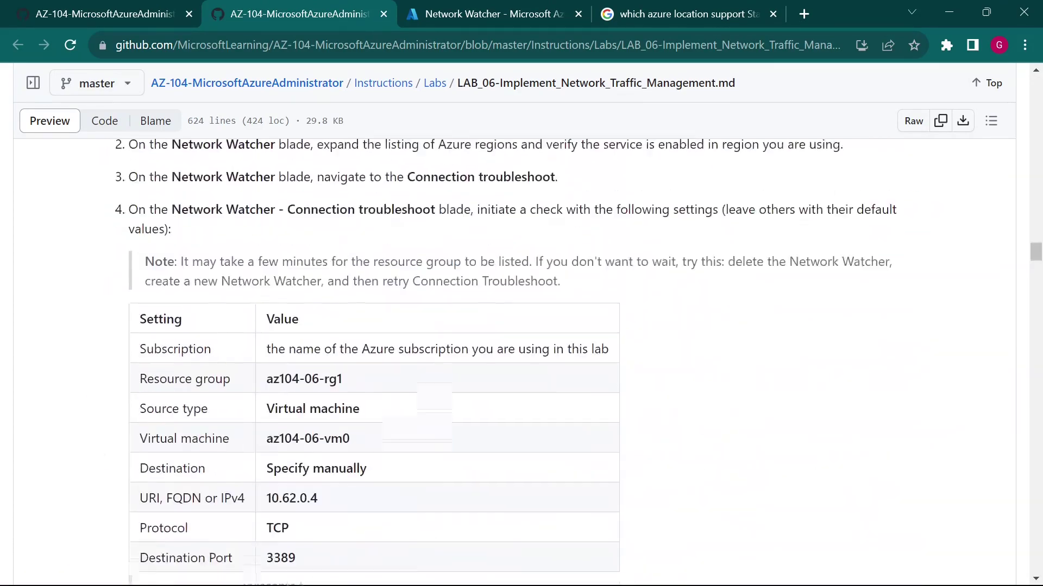
pyautogui.scroll(-20, 487, 420)
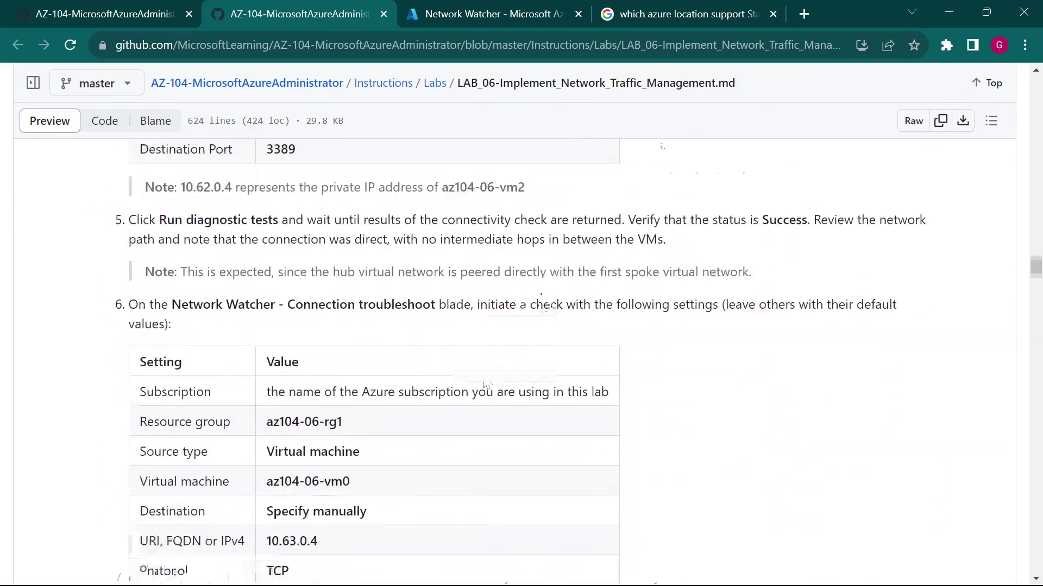
pyautogui.scroll(-7, 486, 418)
pyautogui.scroll(9, 485, 412)
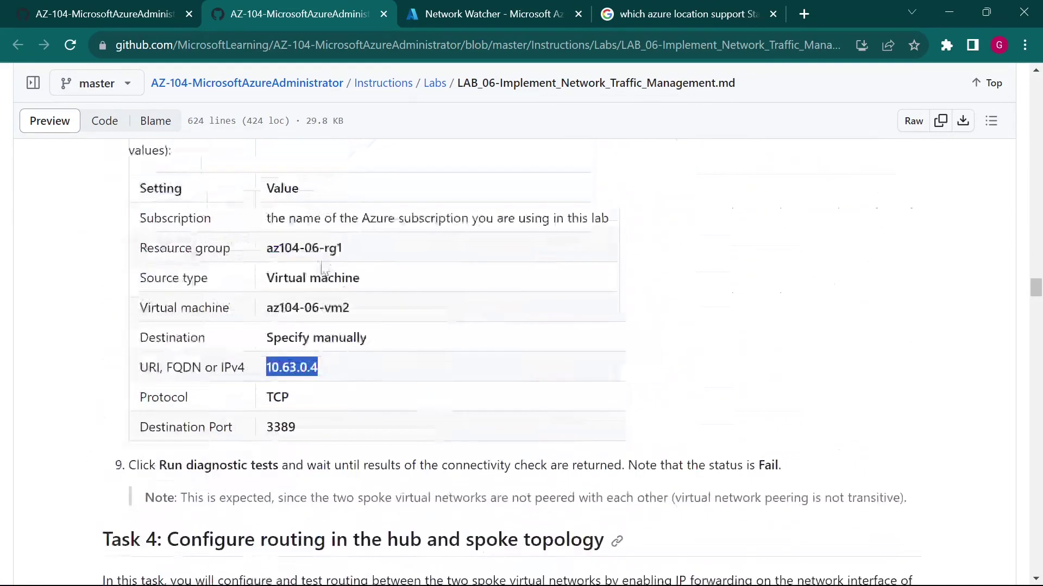
# Return to Connection troubleshoot in the Azure portal and select az104-06-vm2 as the source virtual machine.
pyautogui.click(475, 10)
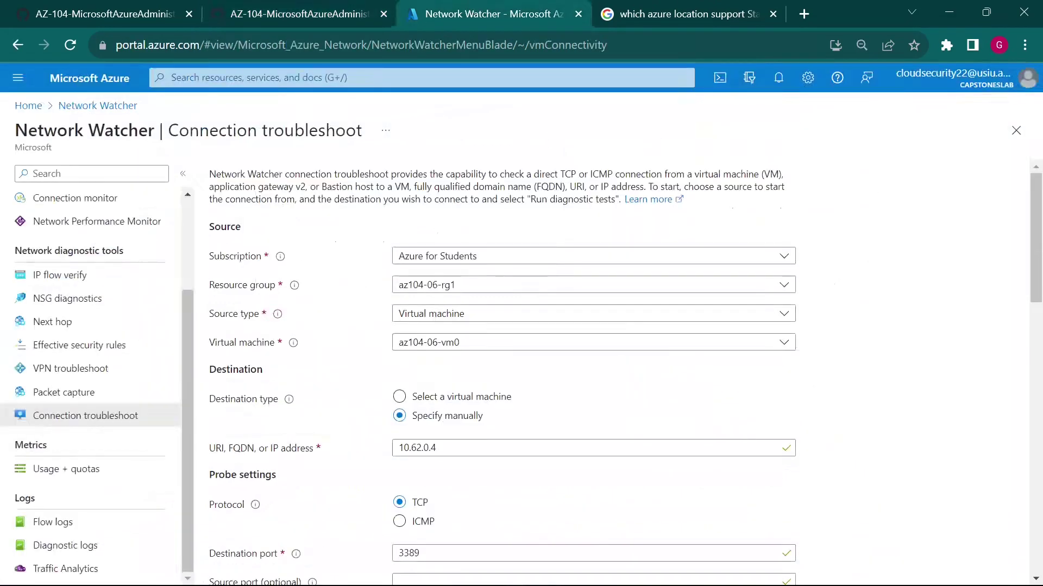
pyautogui.scroll(-1, 345, 330)
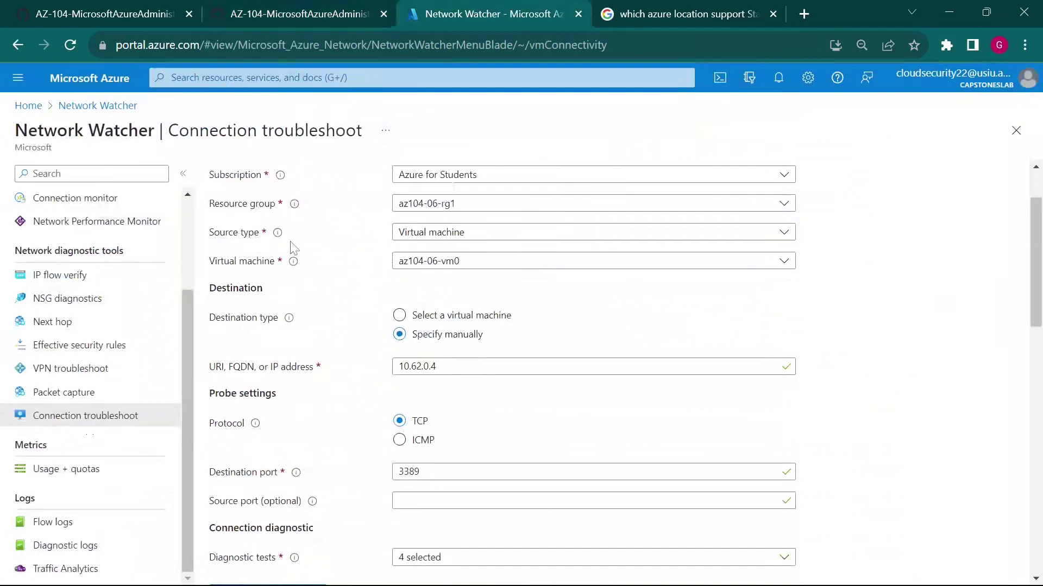
pyautogui.moveTo(292, 265)
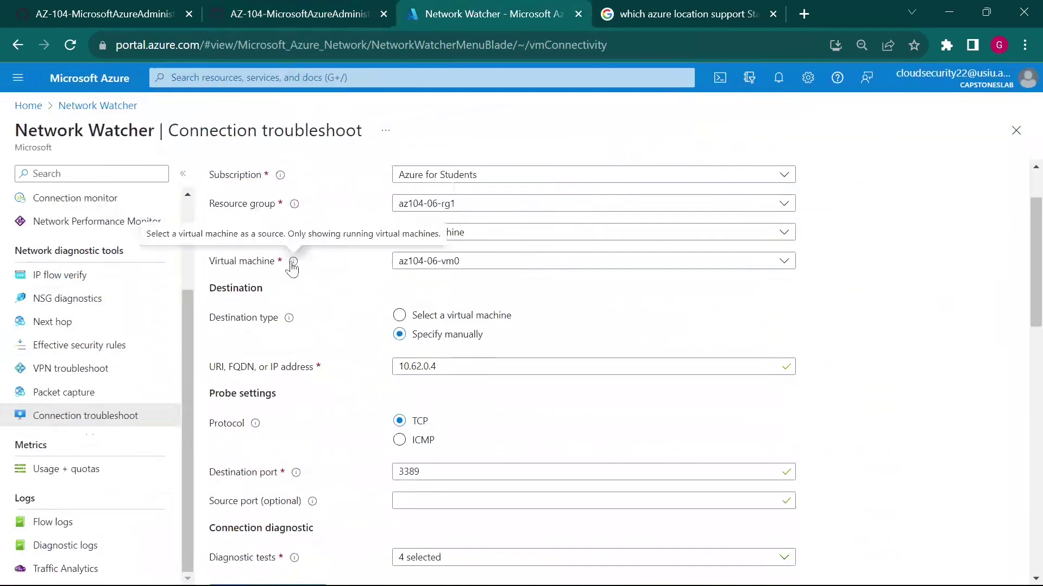
pyautogui.click(509, 265)
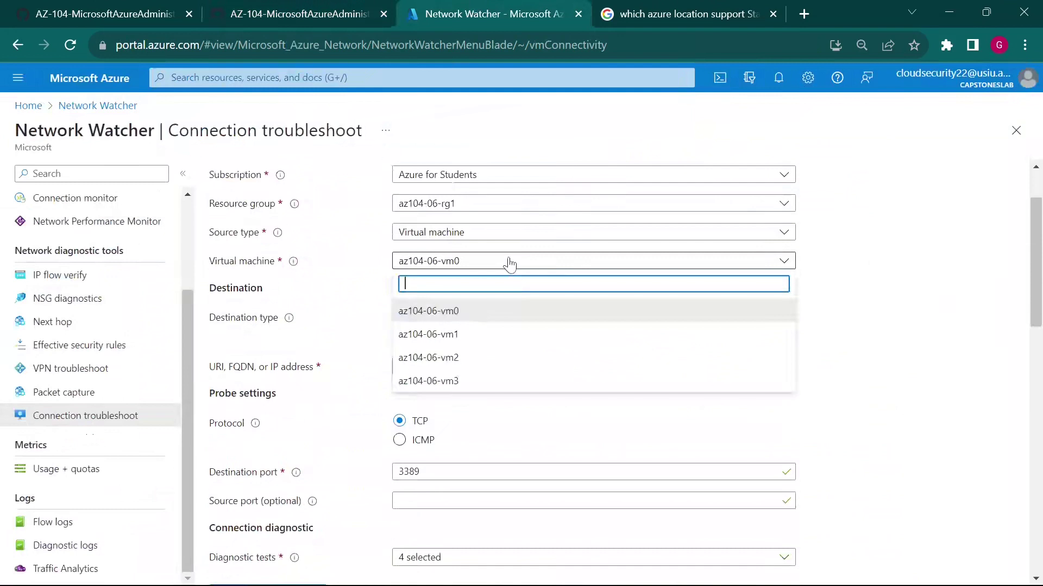
pyautogui.click(495, 358)
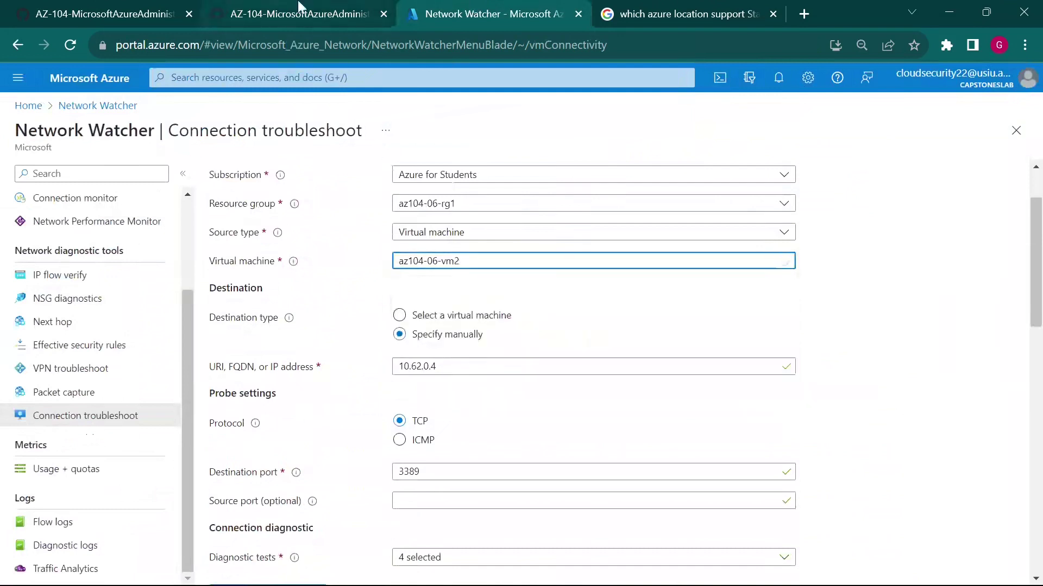
# Copy the destination address 10.63.0.4 from step 8 of the GitHub lab instructions and enter it as the connection check's destination address.
pyautogui.click(298, 12)
pyautogui.moveTo(352, 320); pyautogui.dragTo(263, 320)
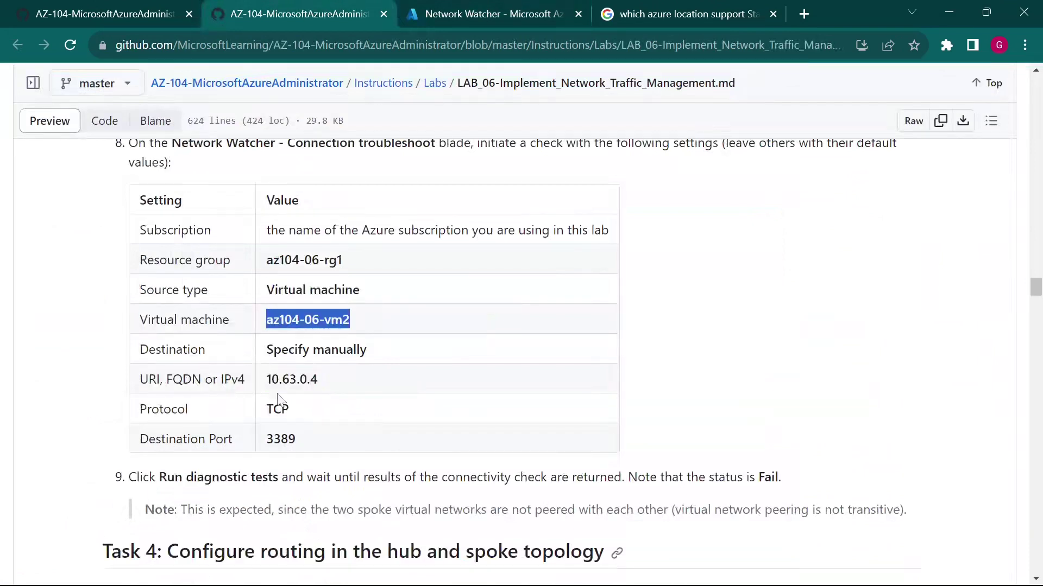
pyautogui.moveTo(265, 380); pyautogui.dragTo(325, 395)
pyautogui.hotkey('ctrl', 'c')
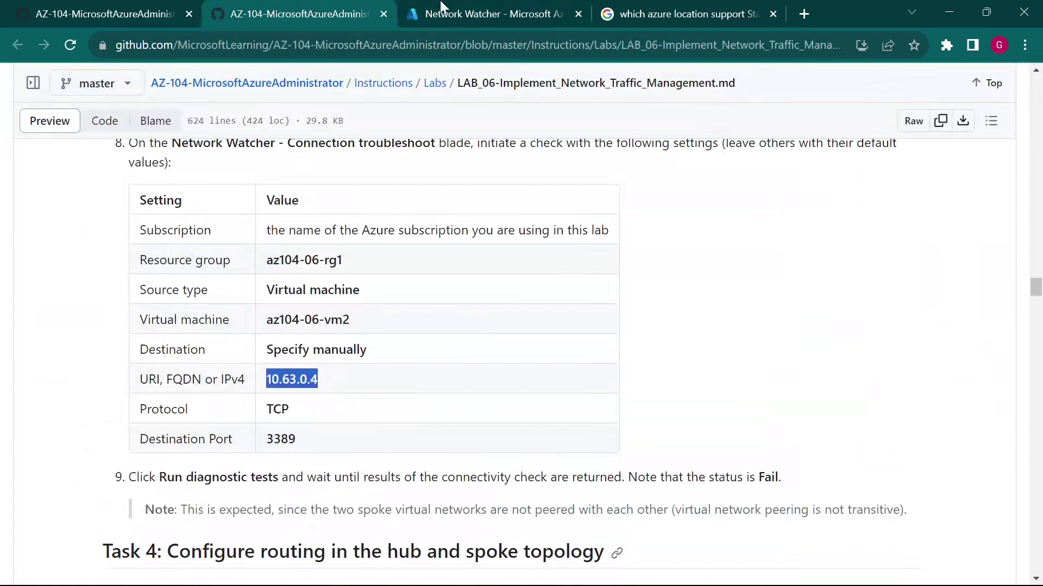
pyautogui.click(461, 11)
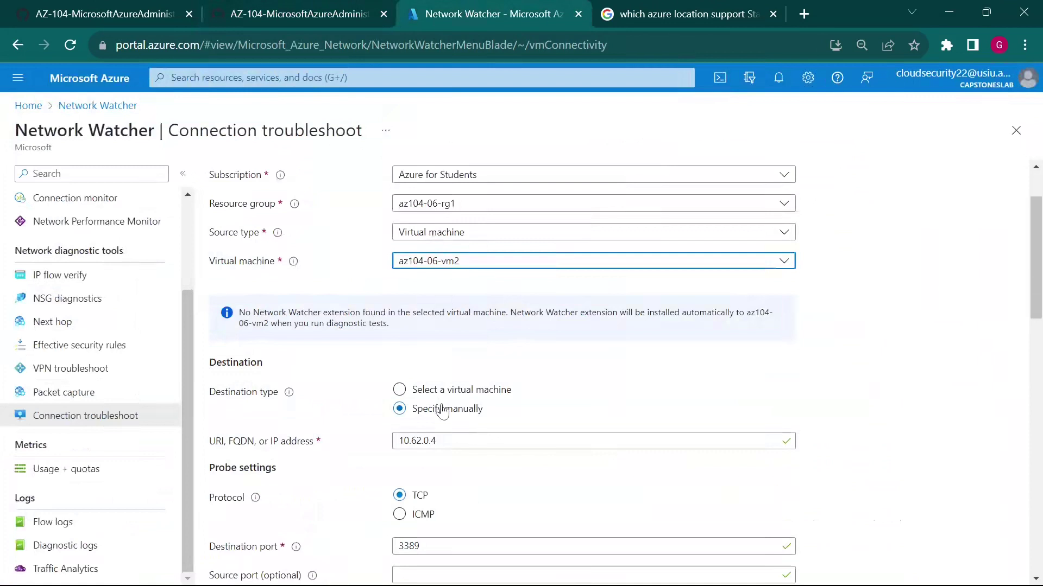
pyautogui.scroll(-1, 445, 411)
pyautogui.doubleClick(423, 359)
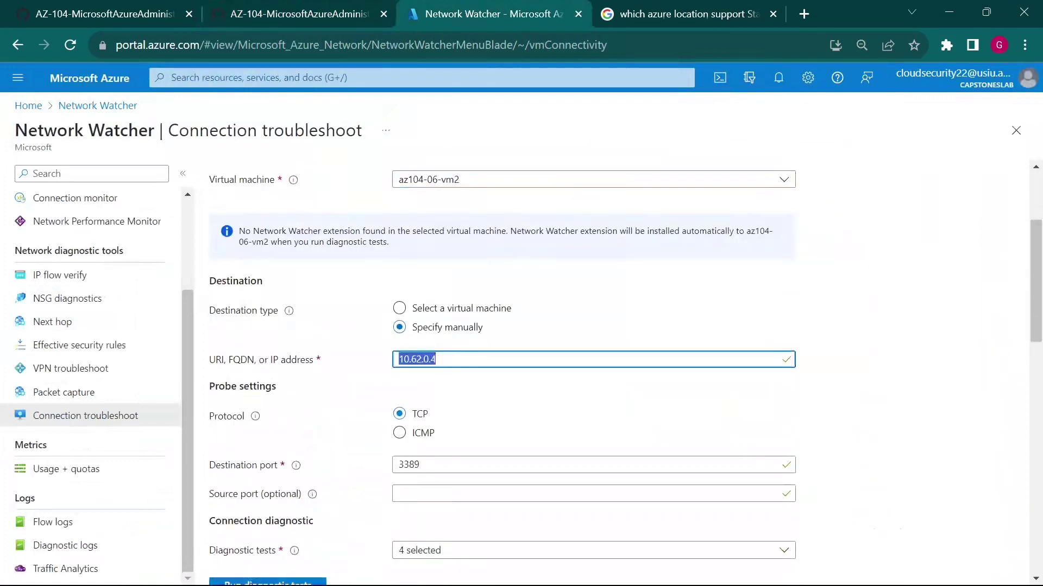
pyautogui.hotkey('ctrl', 'v')
# Run the diagnostic tests from az104-06-vm2 to 10.63.0.4 over TCP port 3389.
pyautogui.scroll(-1, 367, 414)
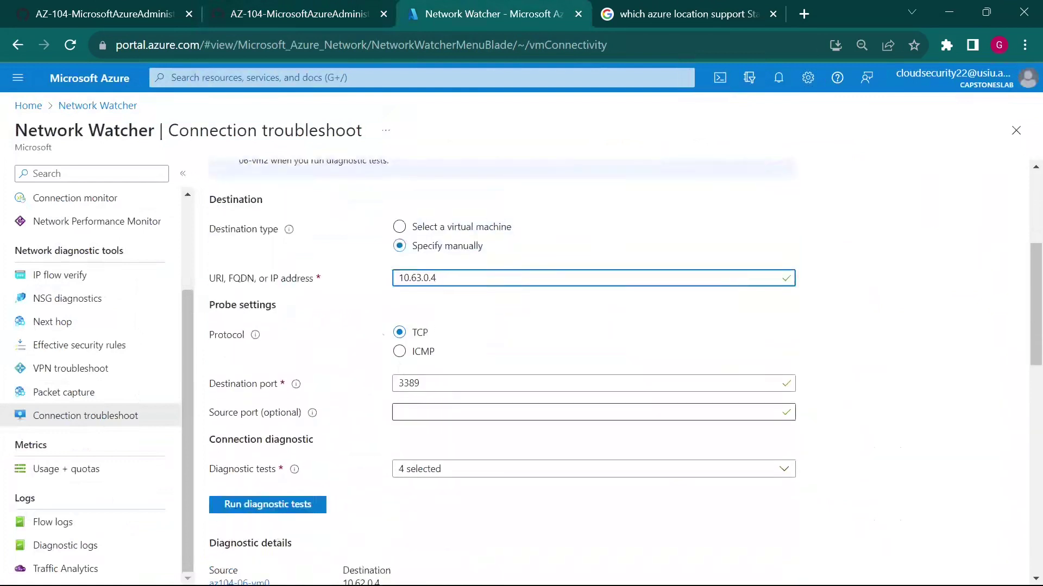
pyautogui.scroll(-3, 342, 437)
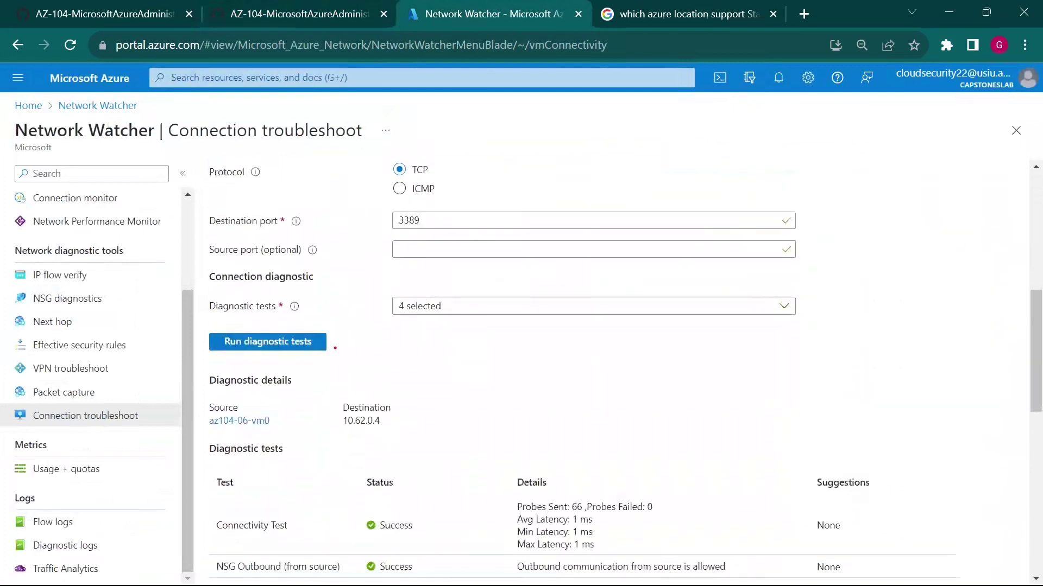
pyautogui.moveTo(335, 348); pyautogui.dragTo(455, 422)
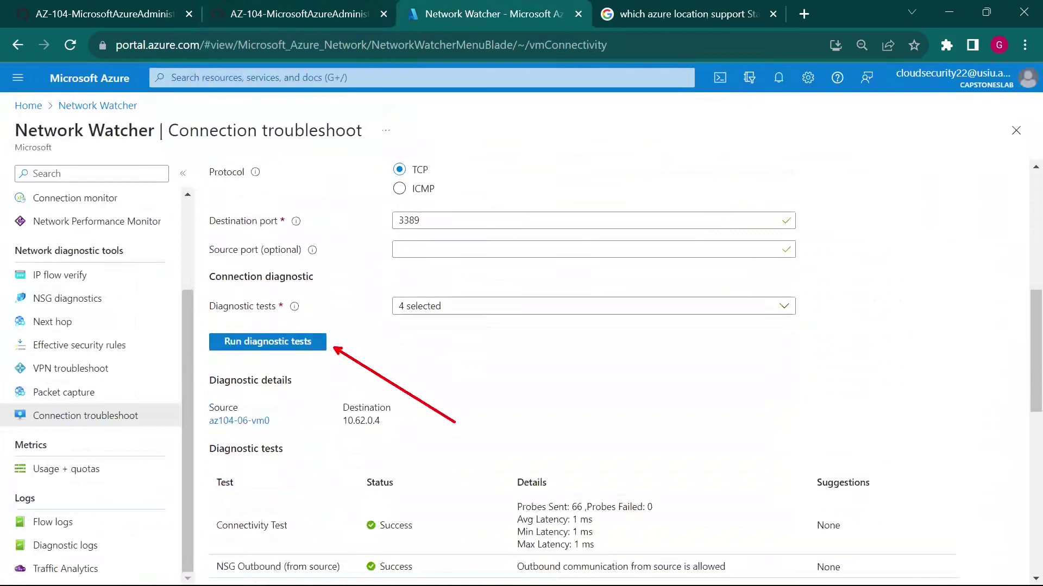
pyautogui.click(278, 342)
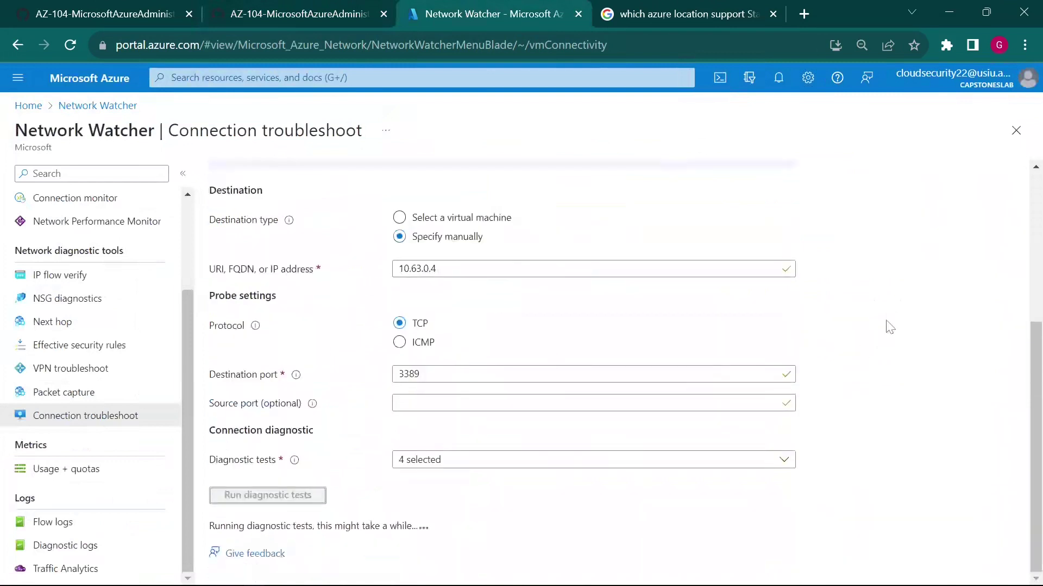
pyautogui.moveTo(813, 576)
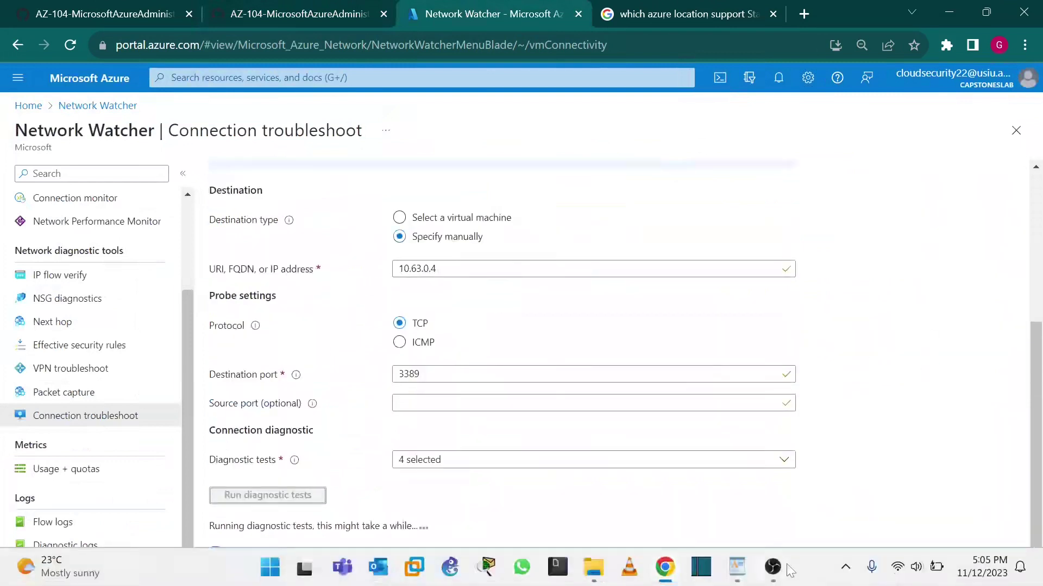
pyautogui.click(772, 566)
pyautogui.click(965, 375)
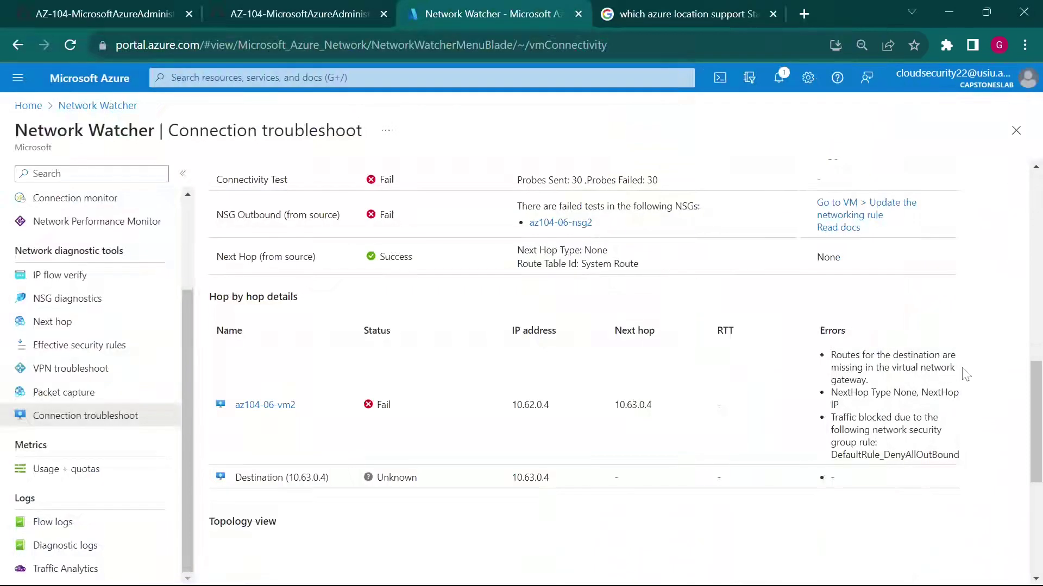
# Review the diagnostic test results, hop by hop details and topology view, then close Connection troubleshoot and discard the unsaved edits.
pyautogui.scroll(1, 965, 374)
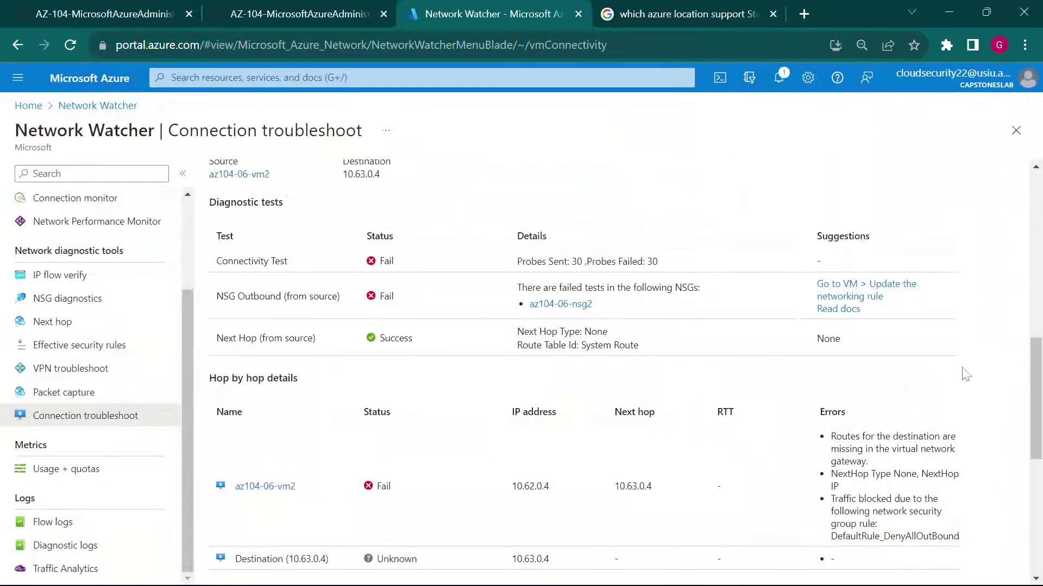
pyautogui.scroll(1, 965, 375)
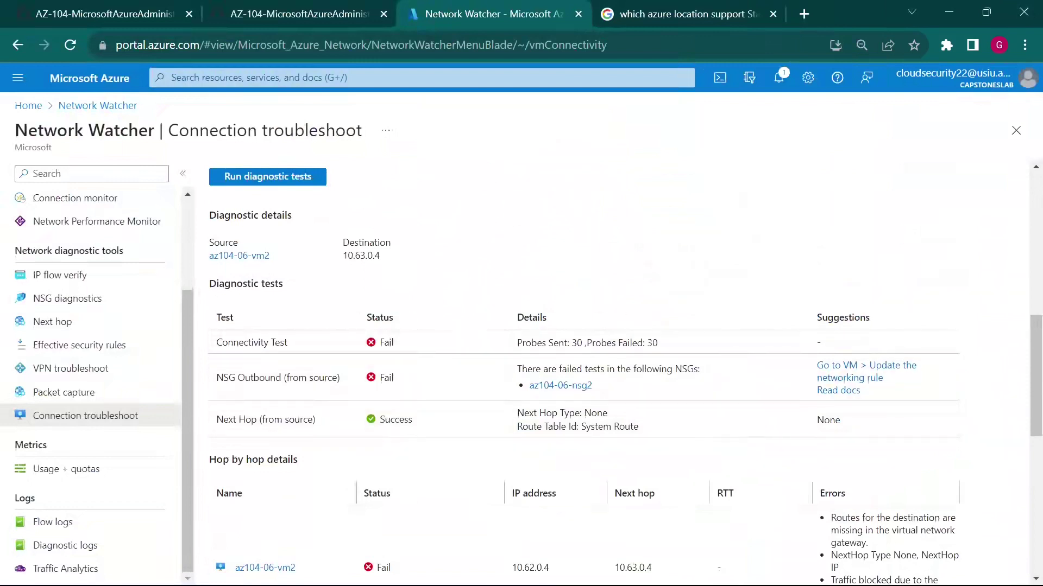
pyautogui.scroll(-1, 554, 490)
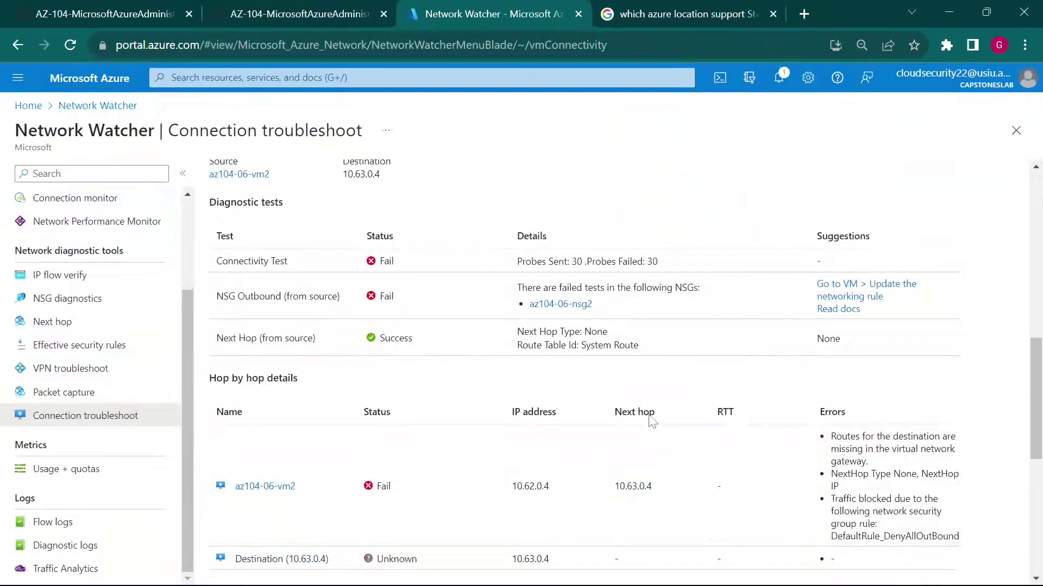
pyautogui.scroll(-3, 565, 491)
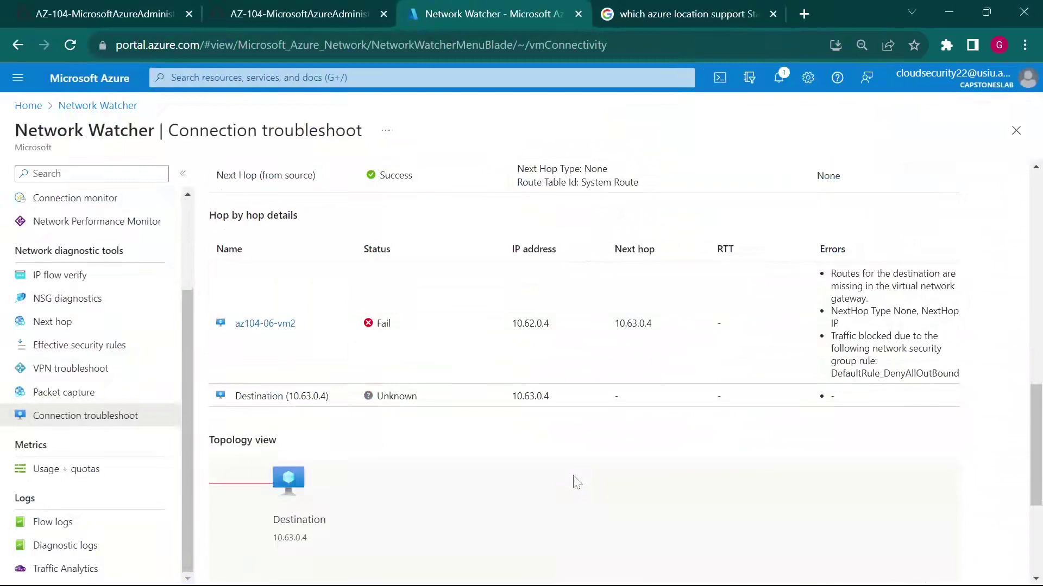
pyautogui.scroll(3, 576, 481)
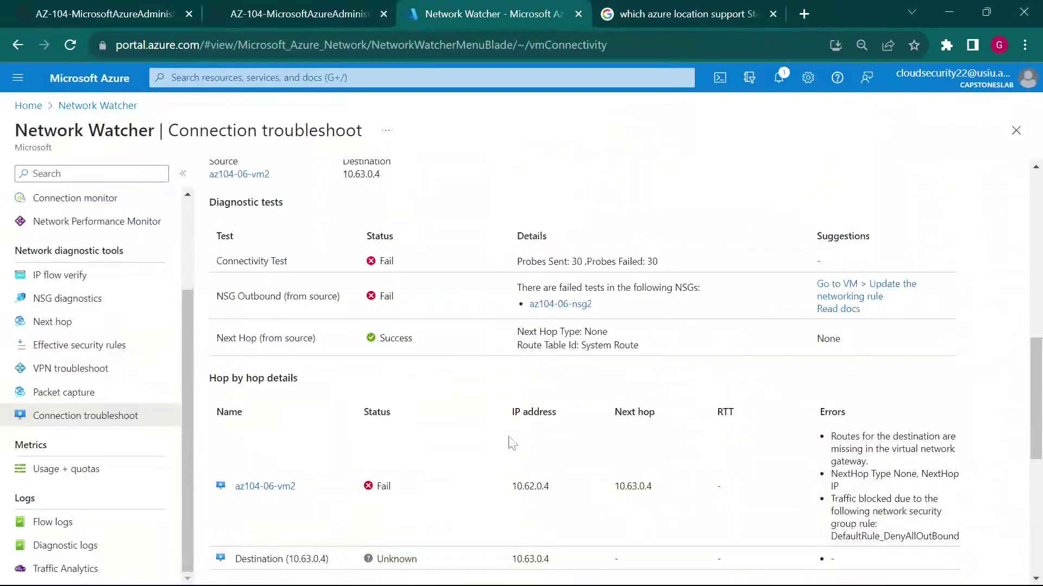
pyautogui.click(1015, 131)
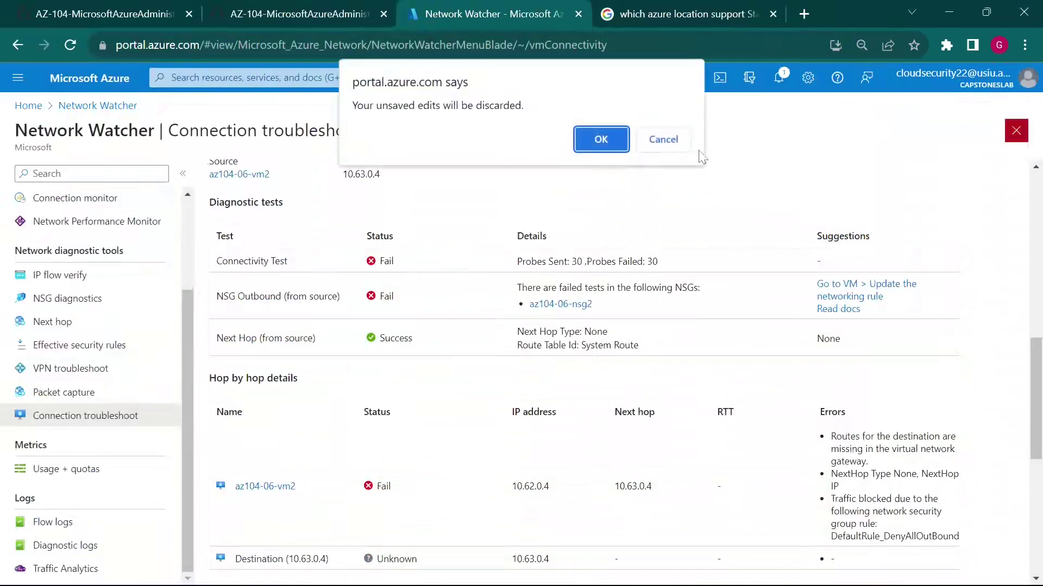
pyautogui.click(600, 140)
# Read Task 3 step 9 and the first Task 4 steps on hub and spoke routing in the GitHub lab instructions.
pyautogui.click(311, 7)
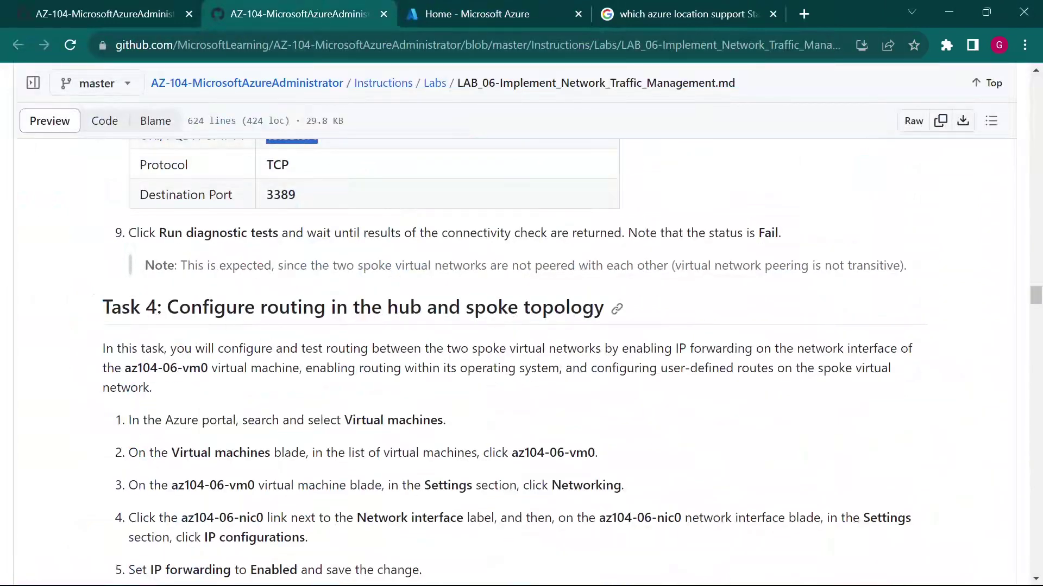
pyautogui.moveTo(121, 239); pyautogui.dragTo(186, 235)
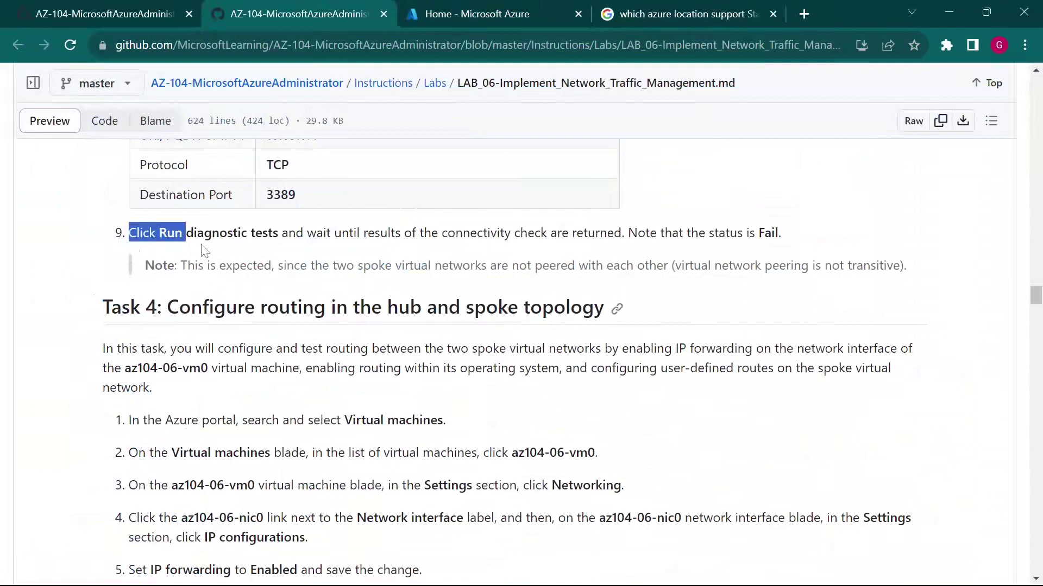
pyautogui.click(201, 246)
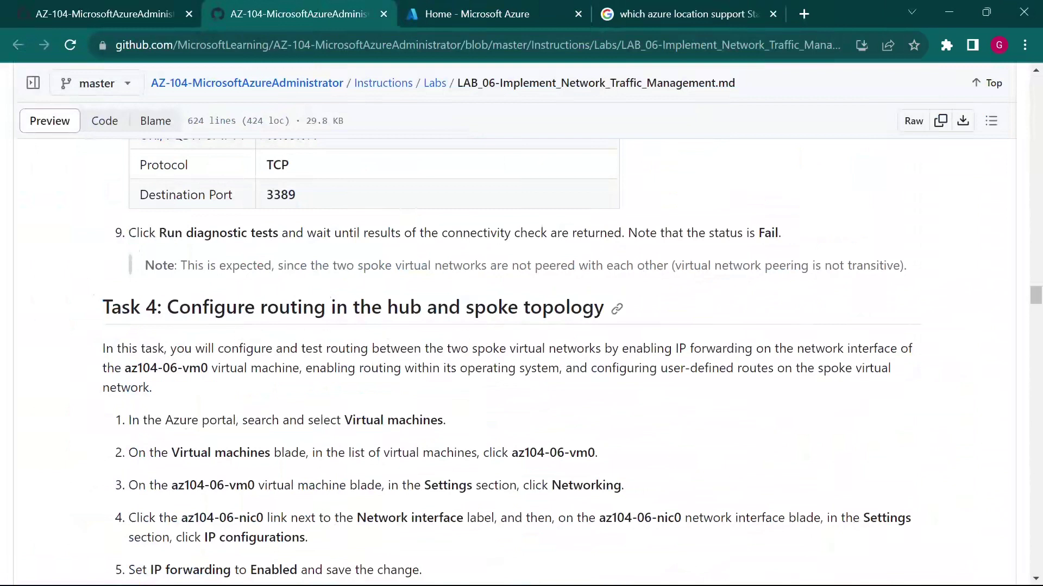
pyautogui.scroll(-2, 516, 359)
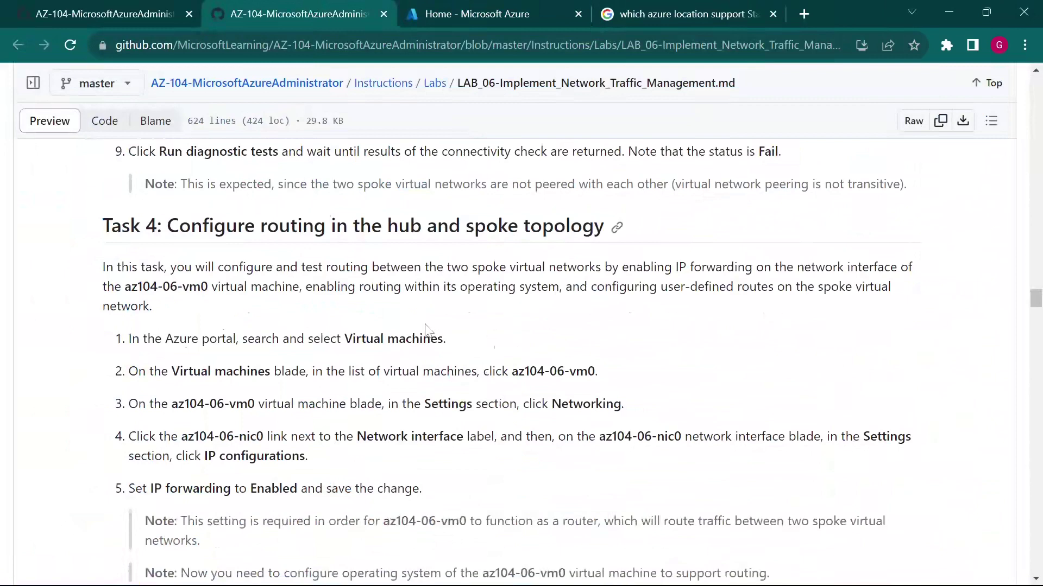
pyautogui.scroll(-1, 359, 343)
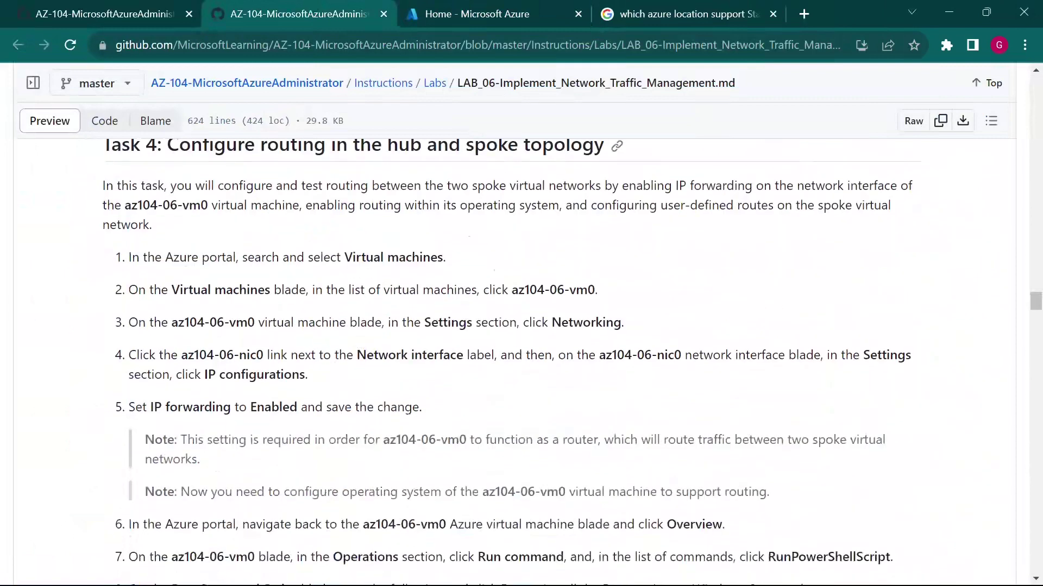
pyautogui.moveTo(341, 257); pyautogui.dragTo(430, 257)
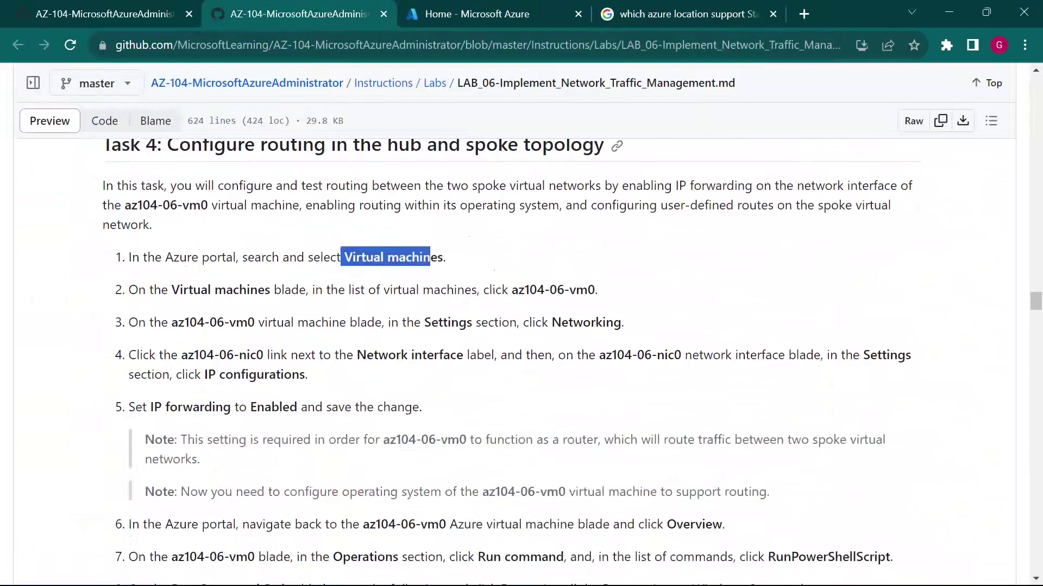
pyautogui.moveTo(517, 290); pyautogui.dragTo(572, 296)
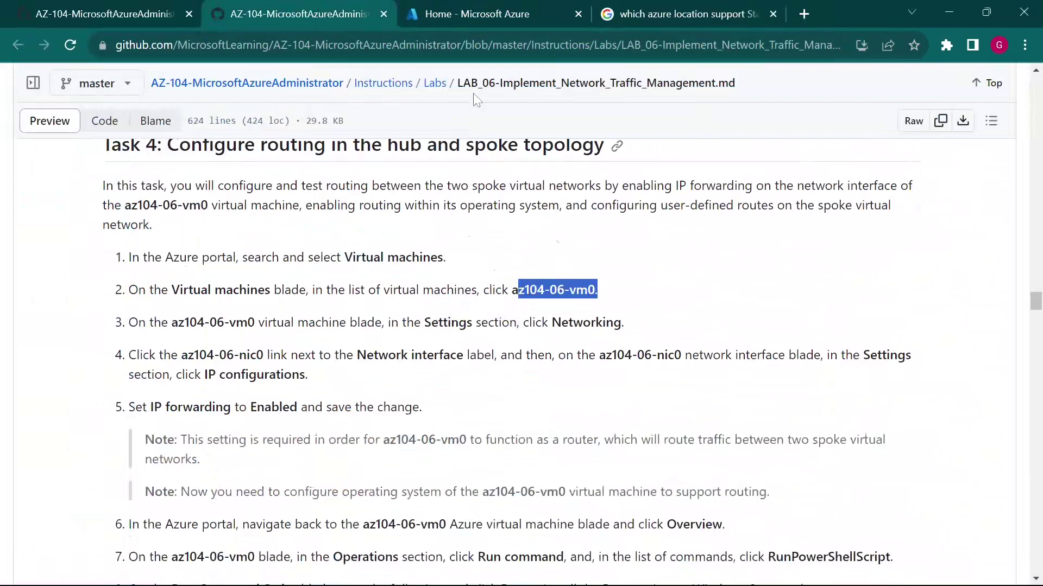
pyautogui.scroll(-2, 512, 358)
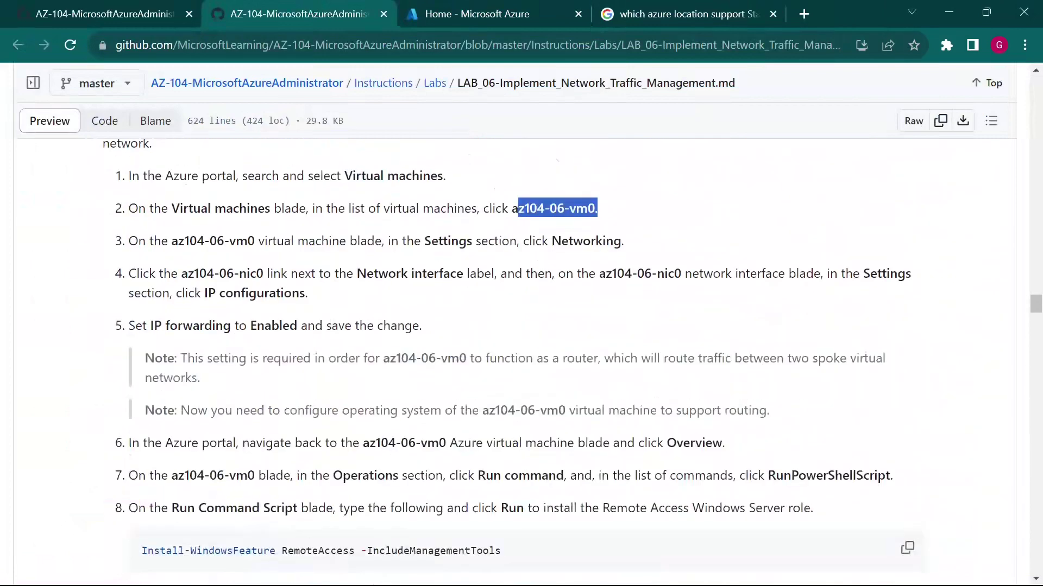
pyautogui.moveTo(424, 241); pyautogui.dragTo(472, 241)
pyautogui.moveTo(552, 241); pyautogui.dragTo(582, 242)
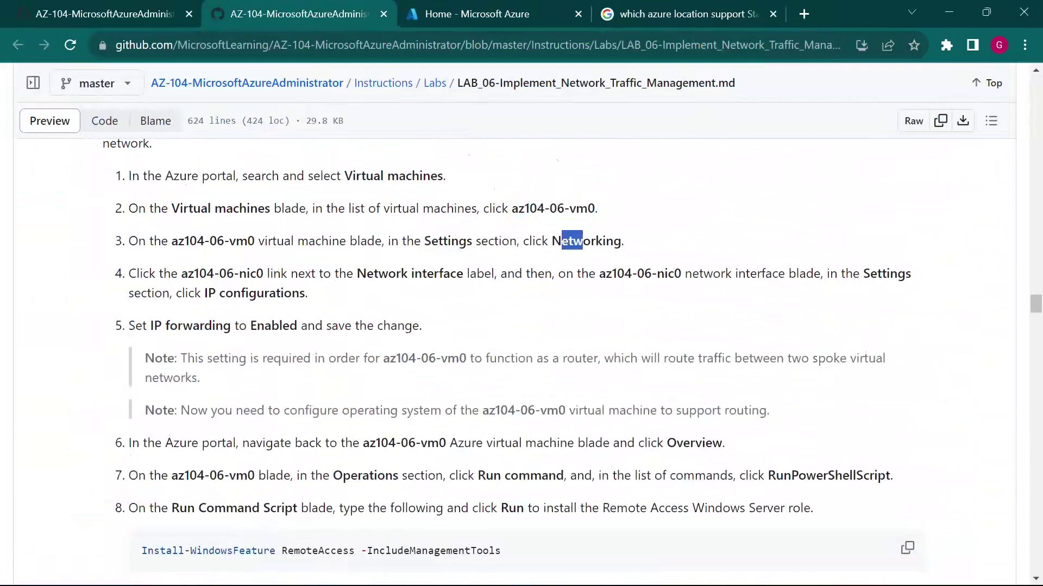
# Open the Networking settings of the virtual machine az104-06-vm0 in the Azure portal.
pyautogui.click(524, 11)
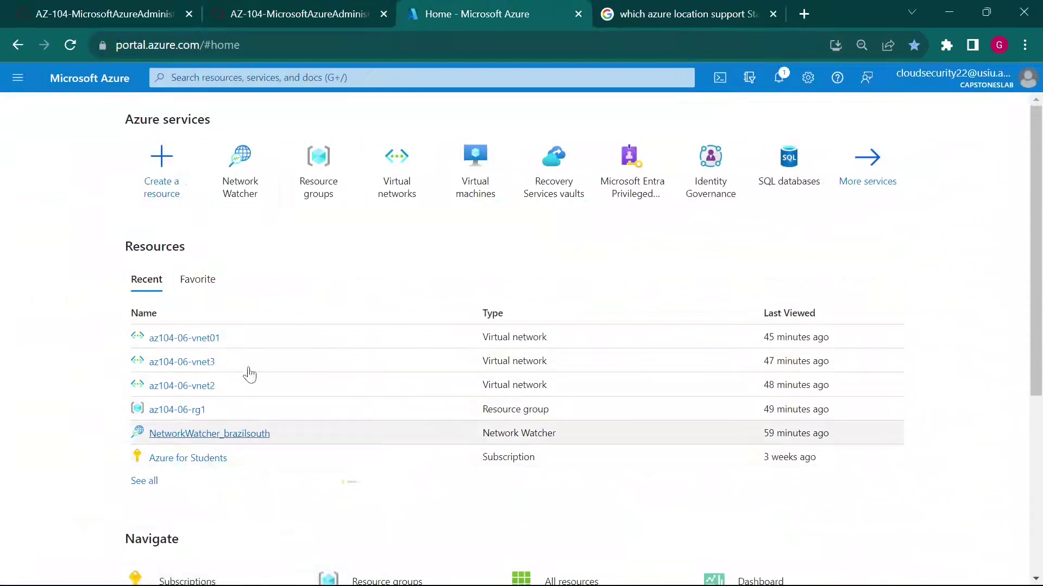
pyautogui.click(463, 188)
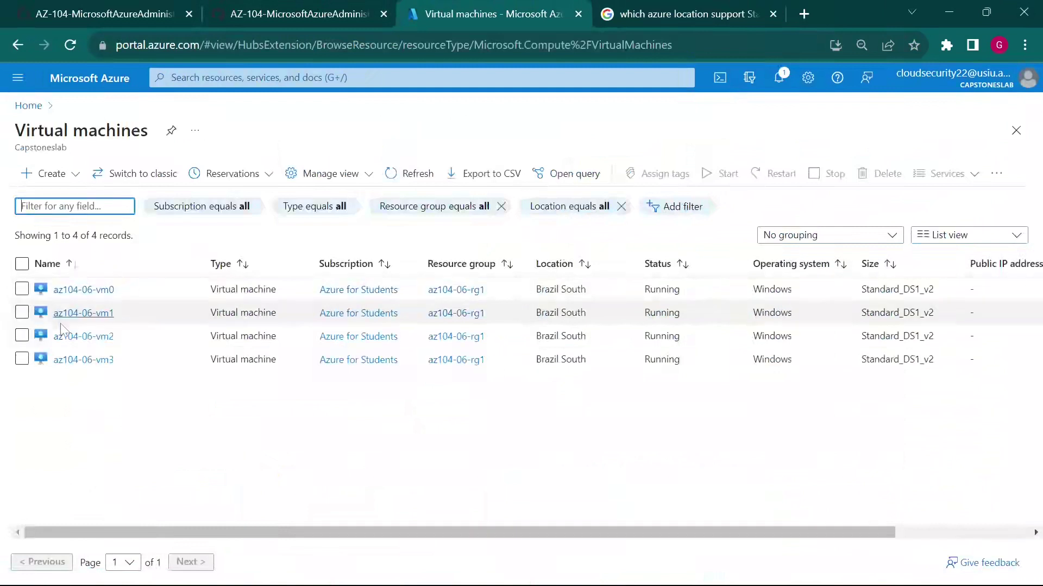
pyautogui.click(81, 289)
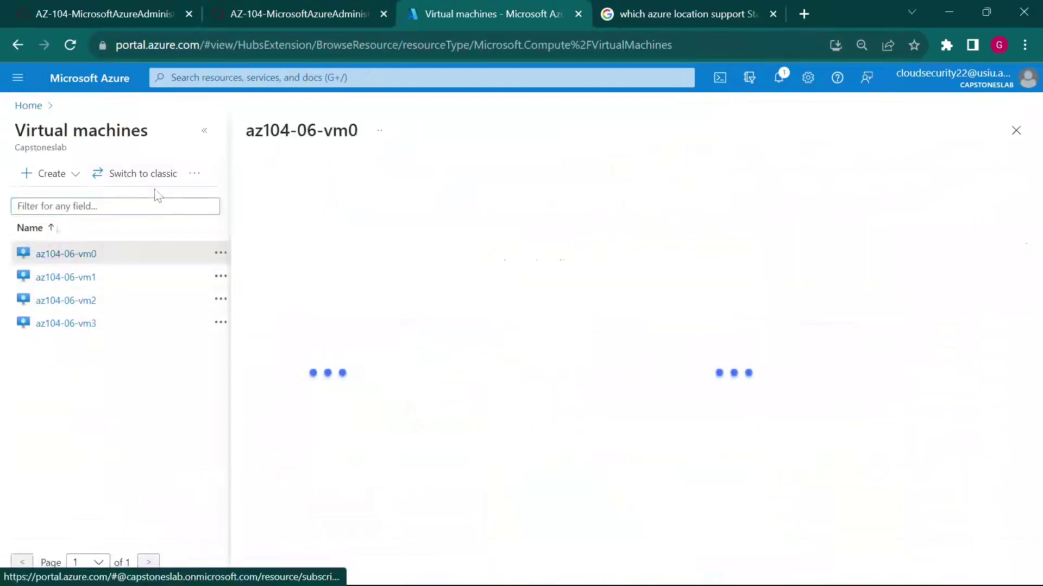
pyautogui.click(204, 131)
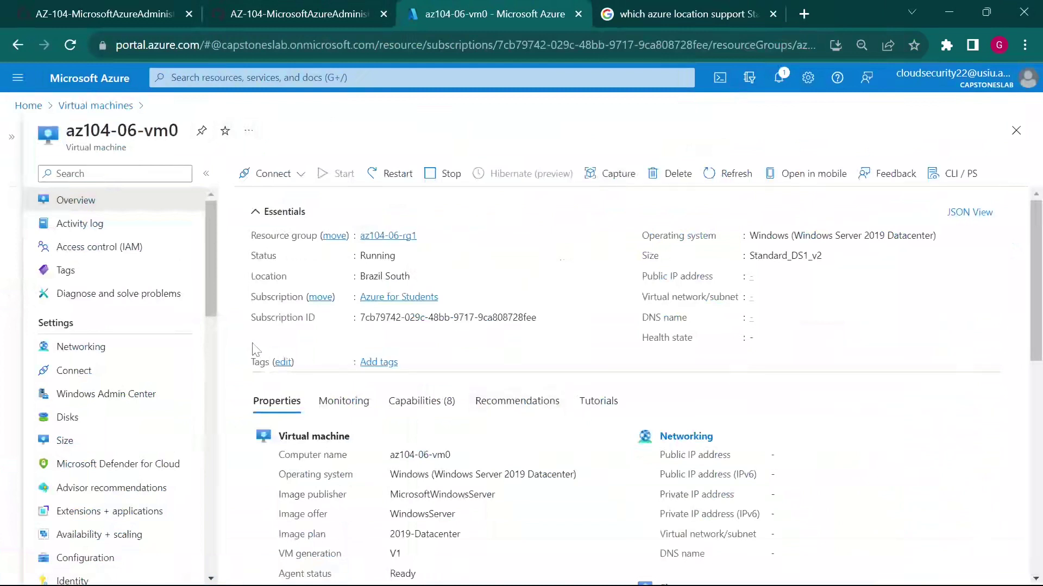
pyautogui.click(124, 358)
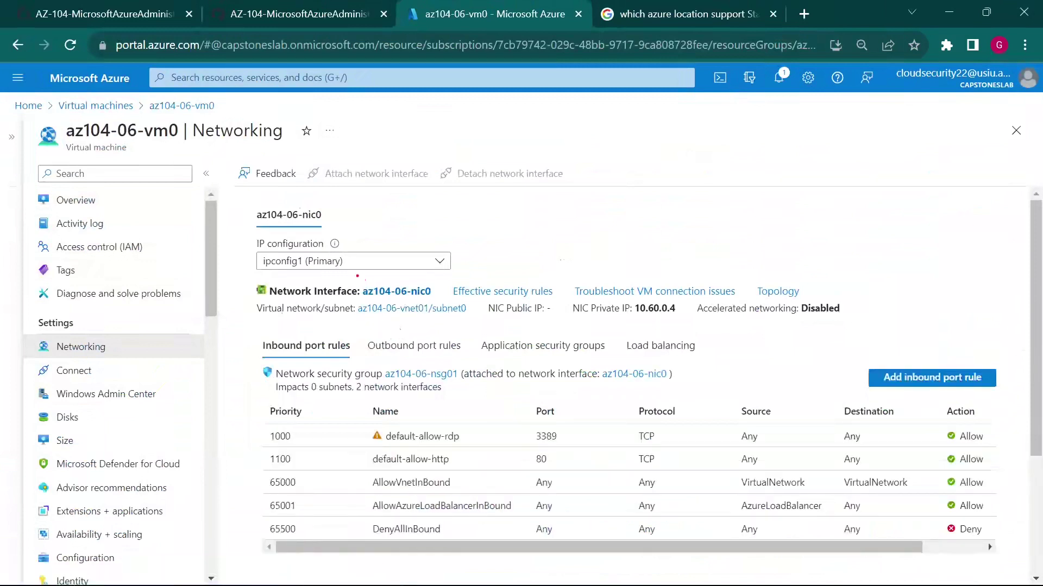
# Open the network interface az104-06-nic0 of az104-06-vm0 and check the IP forwarding step in the GitHub lab instructions.
pyautogui.moveTo(358, 276)
pyautogui.mouseDown()
pyautogui.moveTo(435, 302)
pyautogui.moveTo(500, 374)
pyautogui.mouseUp()
pyautogui.press('Escape')
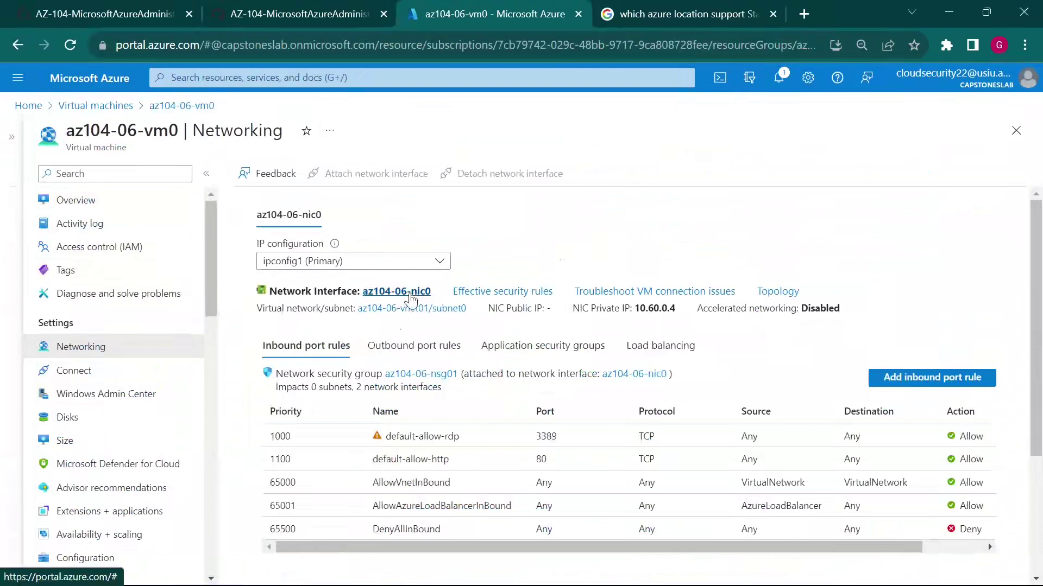
pyautogui.click(396, 292)
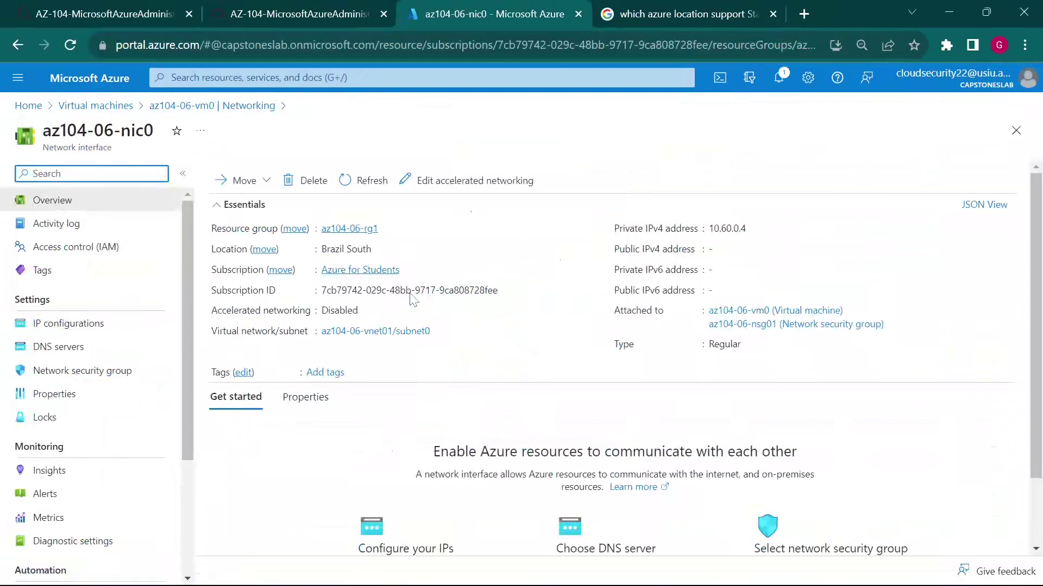
pyautogui.click(302, 14)
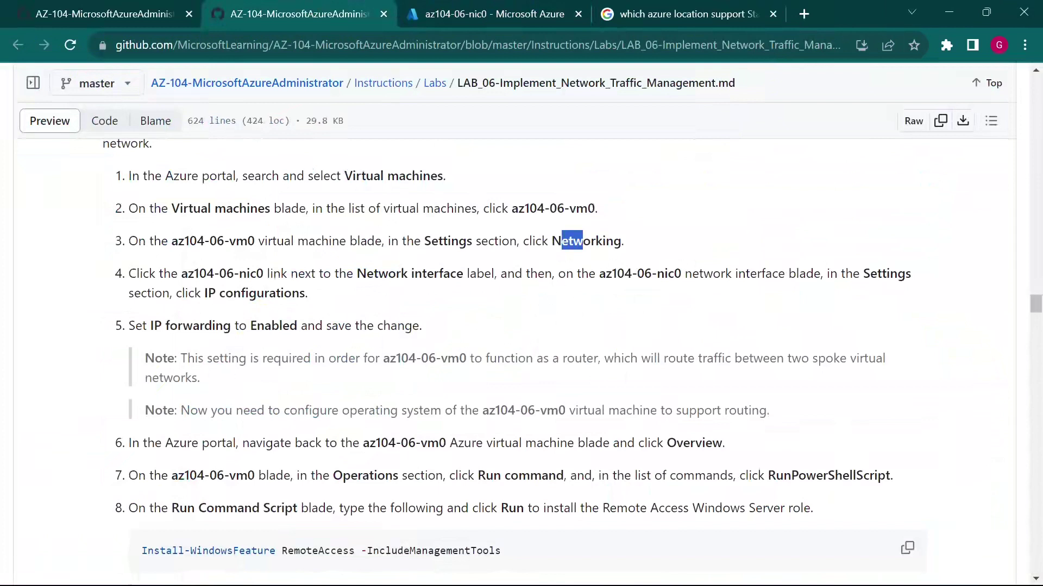
pyautogui.moveTo(151, 326); pyautogui.dragTo(289, 325)
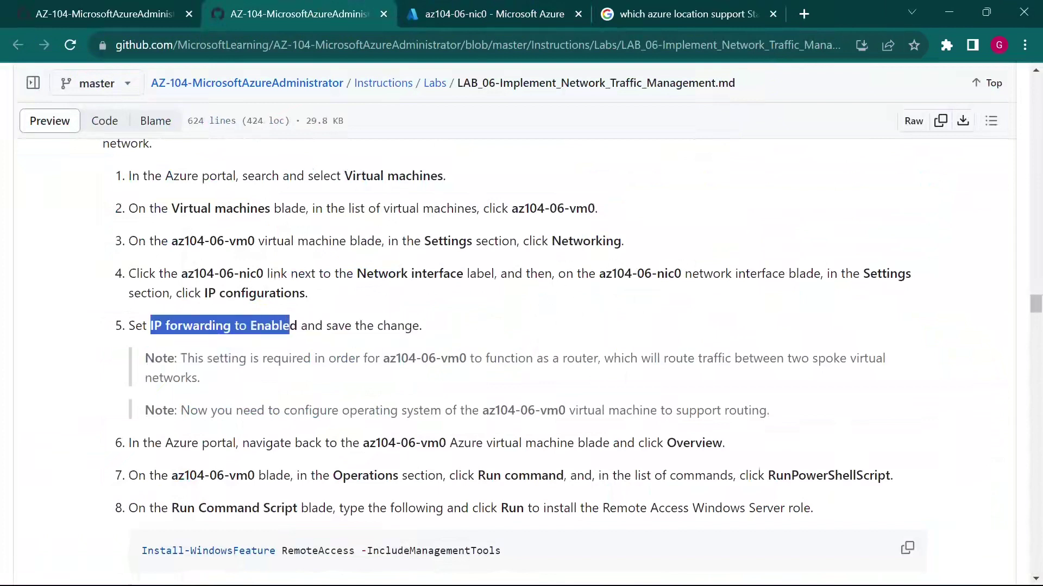
pyautogui.click(515, 12)
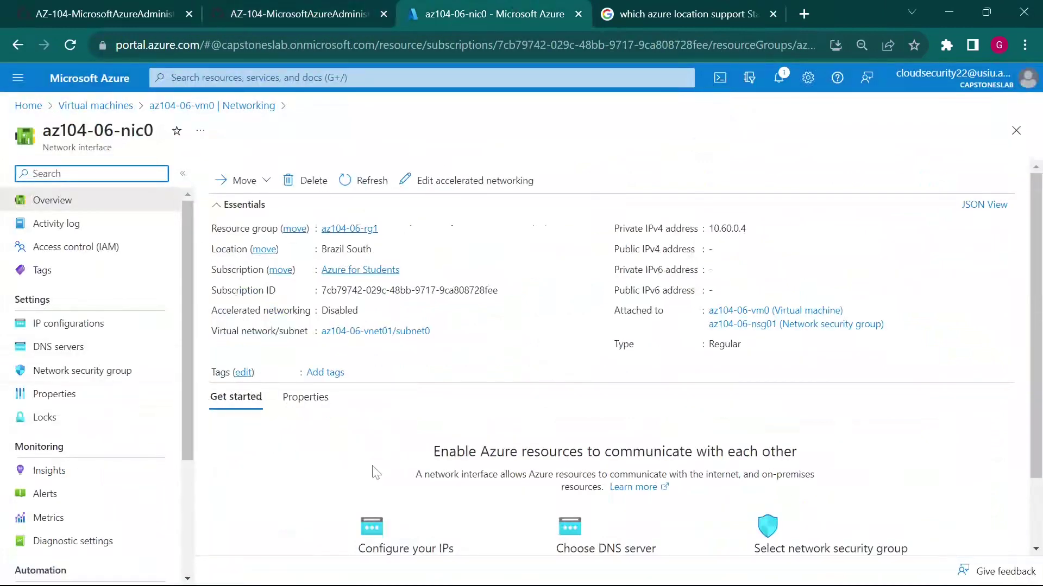
# Look for the IP forwarding setting on the az104-06-nic0 overview page by searching the page for "for".
pyautogui.scroll(-3, 375, 471)
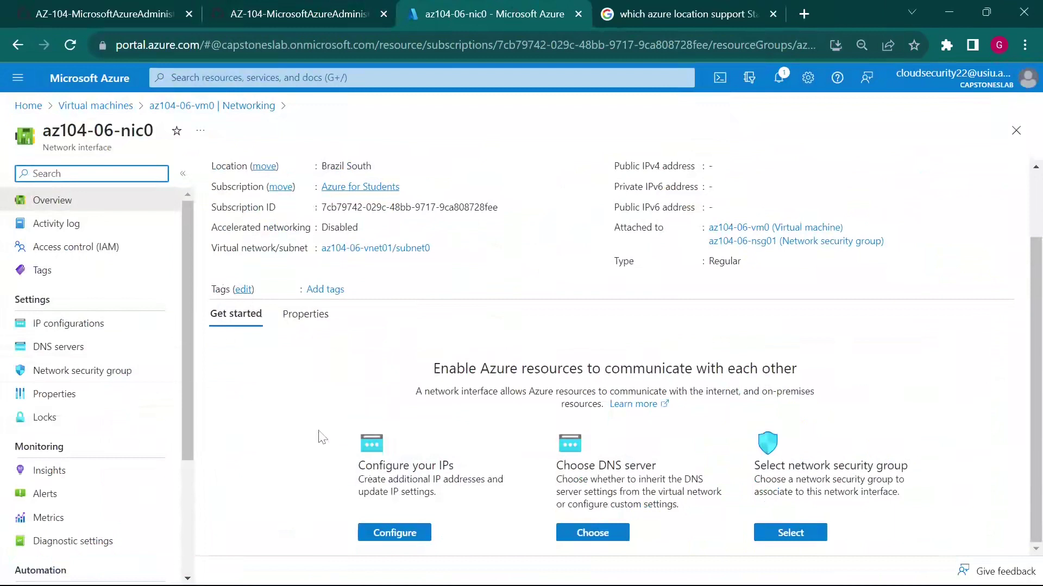
pyautogui.hotkey('ctrl', 'f')
pyautogui.write('f')
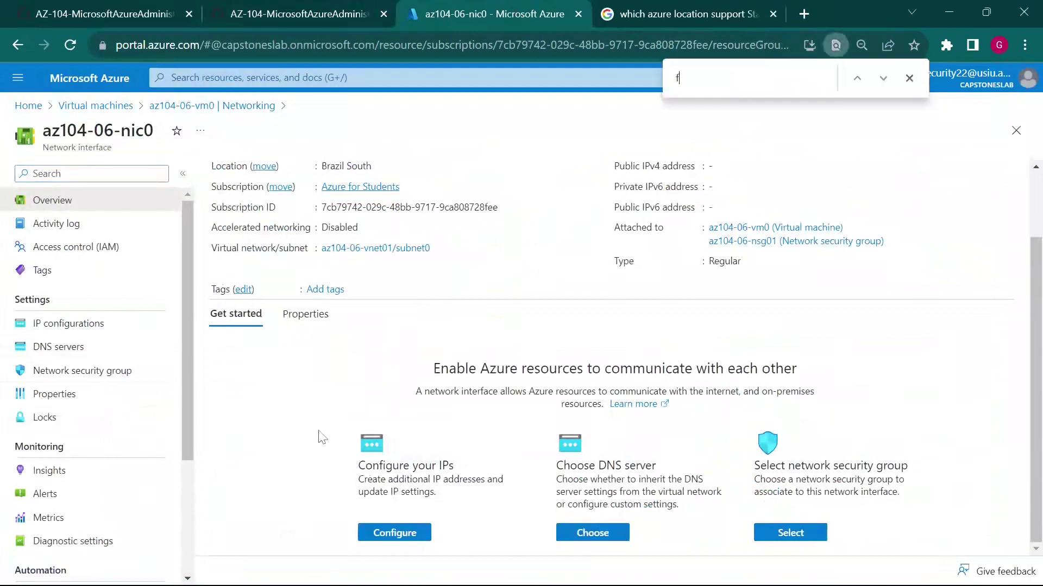
pyautogui.write('or')
pyautogui.click(909, 78)
# Reread Task 4 step 4 in the lab instructions and open the IP configurations of az104-06-nic0 in the Azure portal.
pyautogui.click(307, 15)
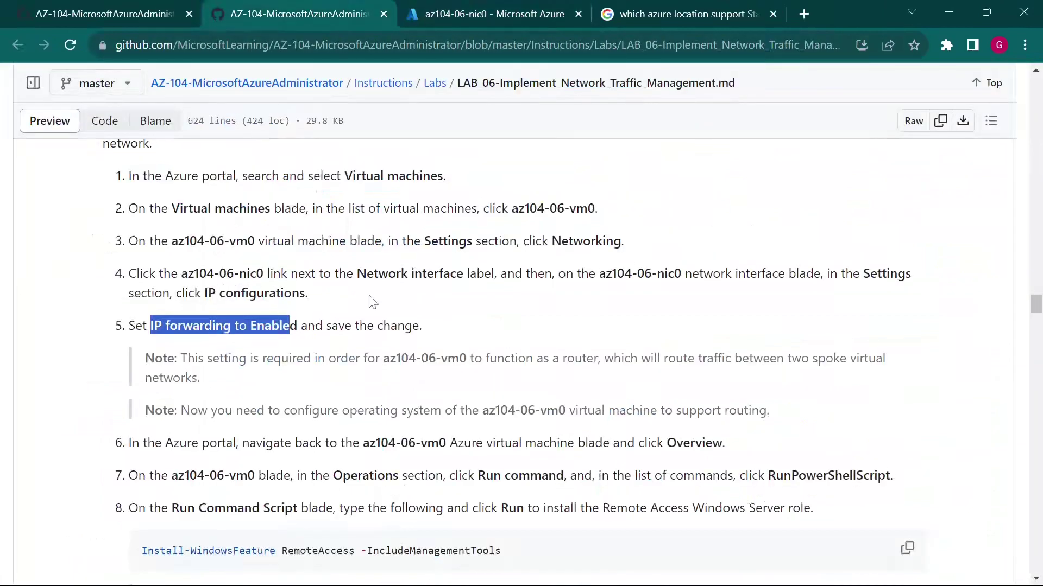
pyautogui.moveTo(397, 273); pyautogui.dragTo(129, 274)
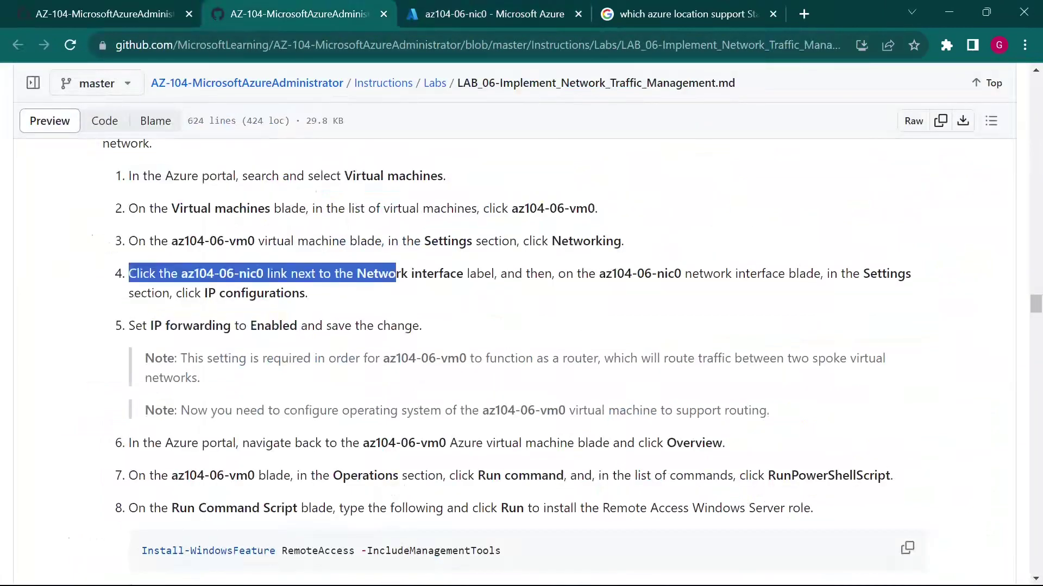
pyautogui.click(397, 308)
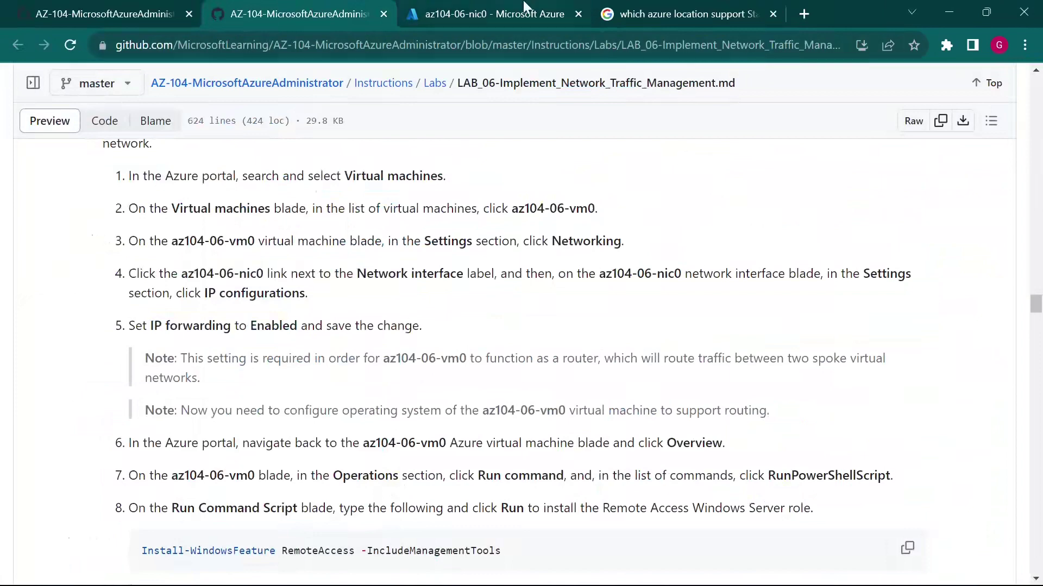
pyautogui.click(537, 12)
pyautogui.click(132, 329)
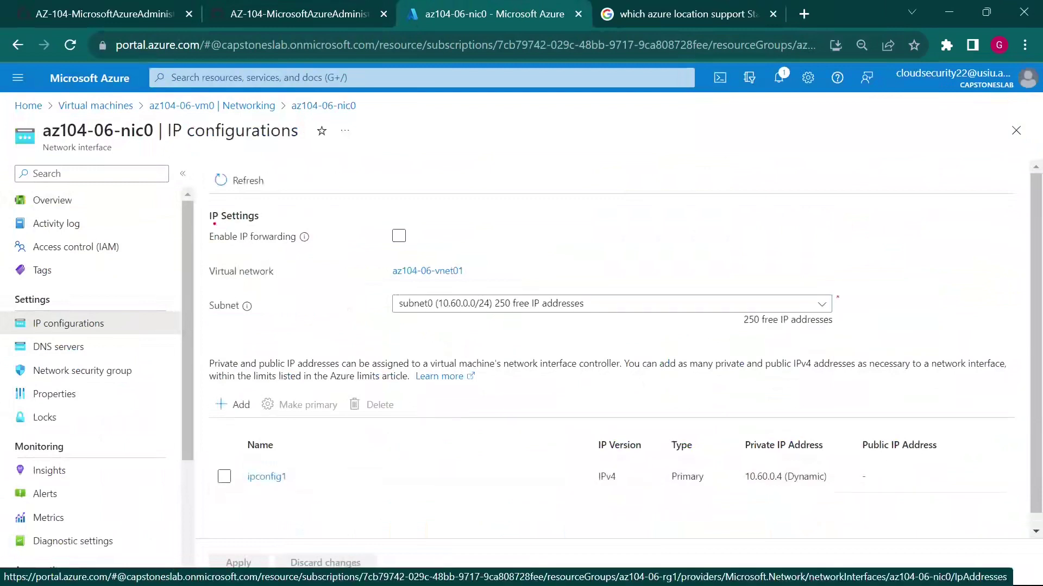
# Enable IP forwarding on az104-06-nic0 and apply the change.
pyautogui.moveTo(208, 222)
pyautogui.mouseDown()
pyautogui.moveTo(431, 253)
pyautogui.moveTo(396, 234)
pyautogui.moveTo(404, 234)
pyautogui.mouseUp()
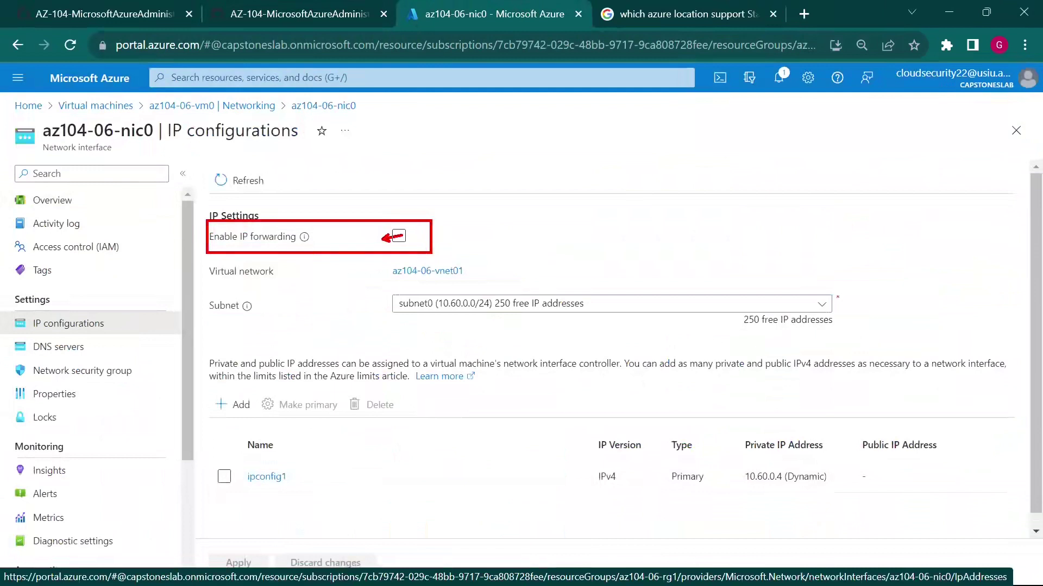
pyautogui.click(399, 236)
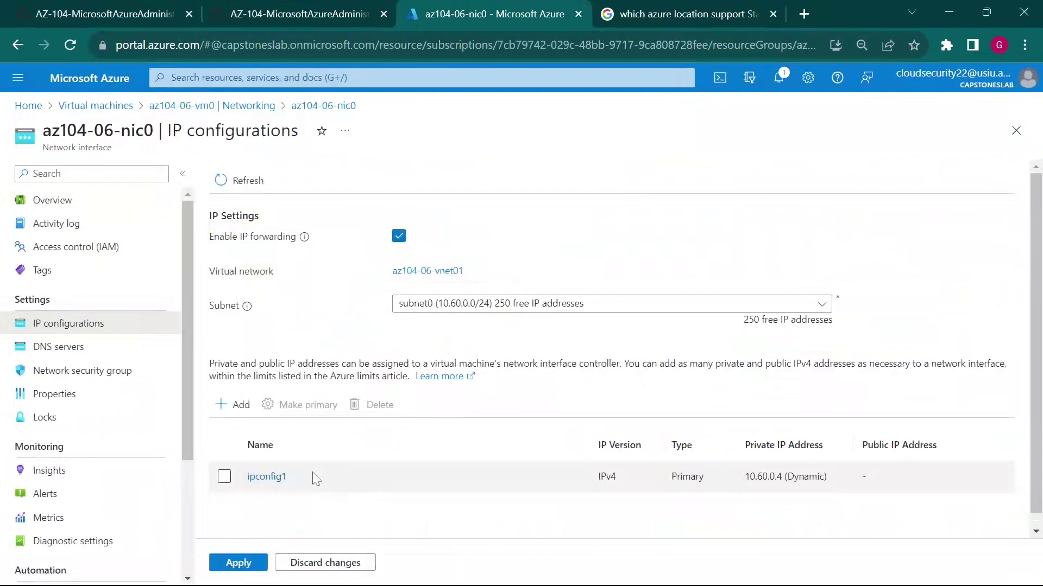
pyautogui.scroll(-1, 315, 478)
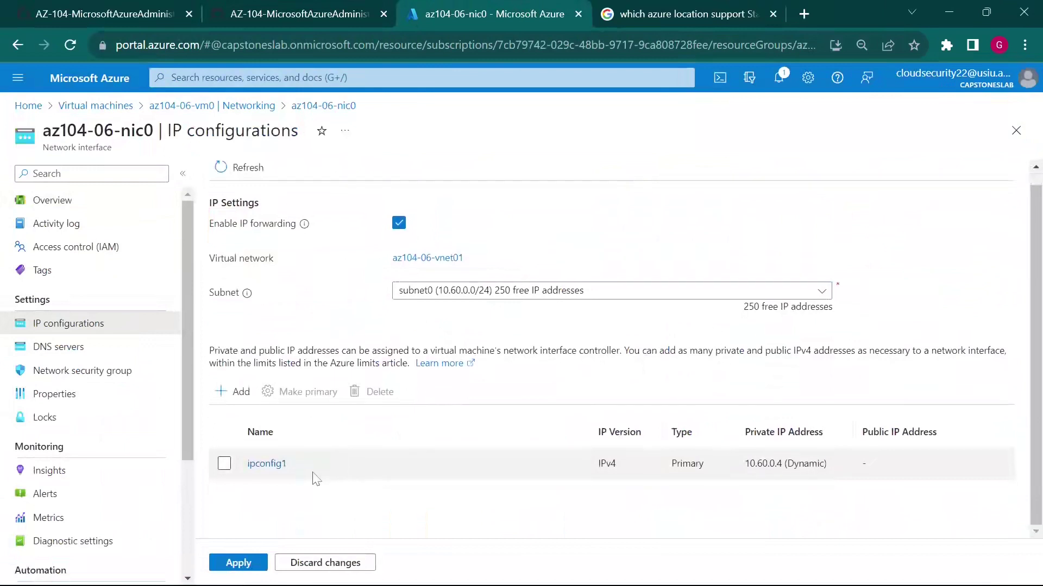
pyautogui.click(234, 569)
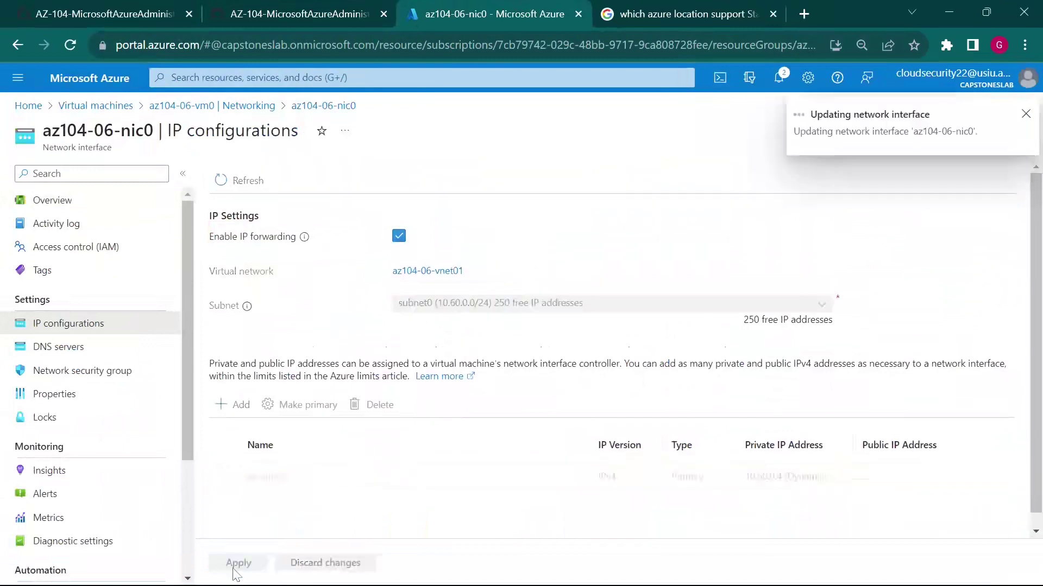
# Read Task 4 step 6 in the lab instructions, then leave the network interface and open the Overview of az104-06-vm0.
pyautogui.click(299, 13)
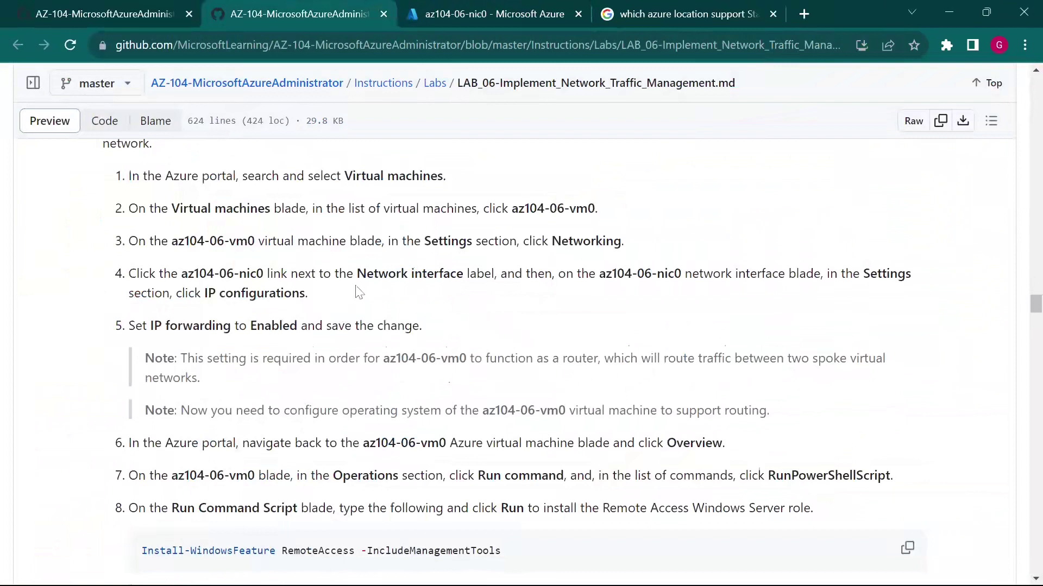
pyautogui.scroll(-2, 234, 354)
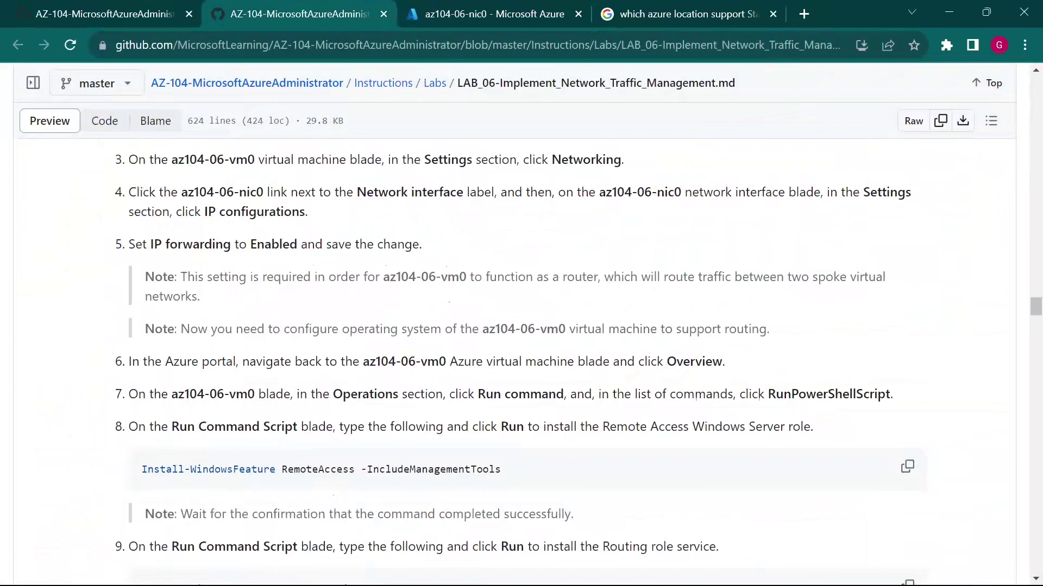
pyautogui.scroll(-2, 208, 304)
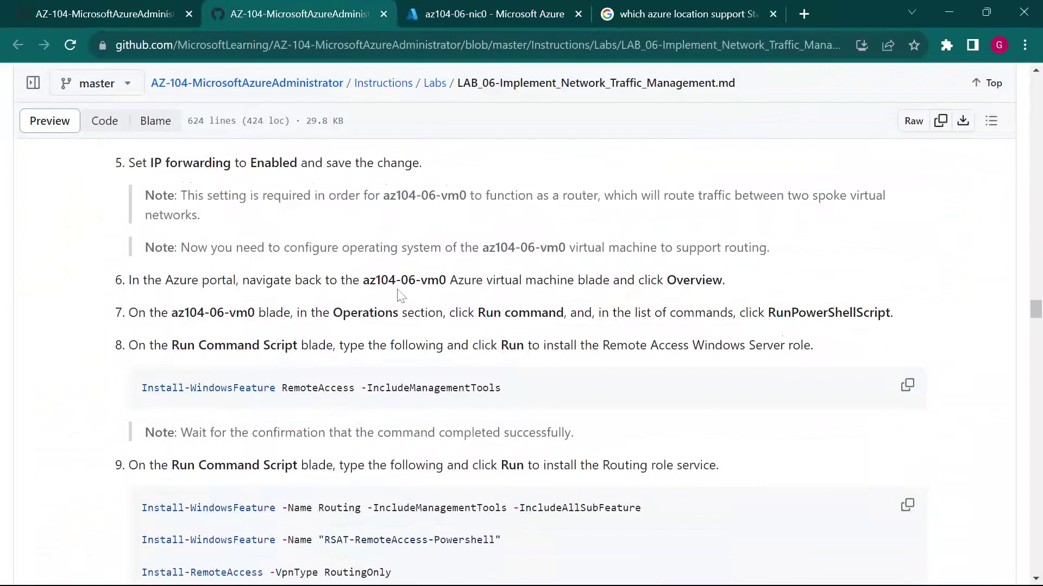
pyautogui.moveTo(446, 280); pyautogui.dragTo(428, 280)
pyautogui.click(499, 12)
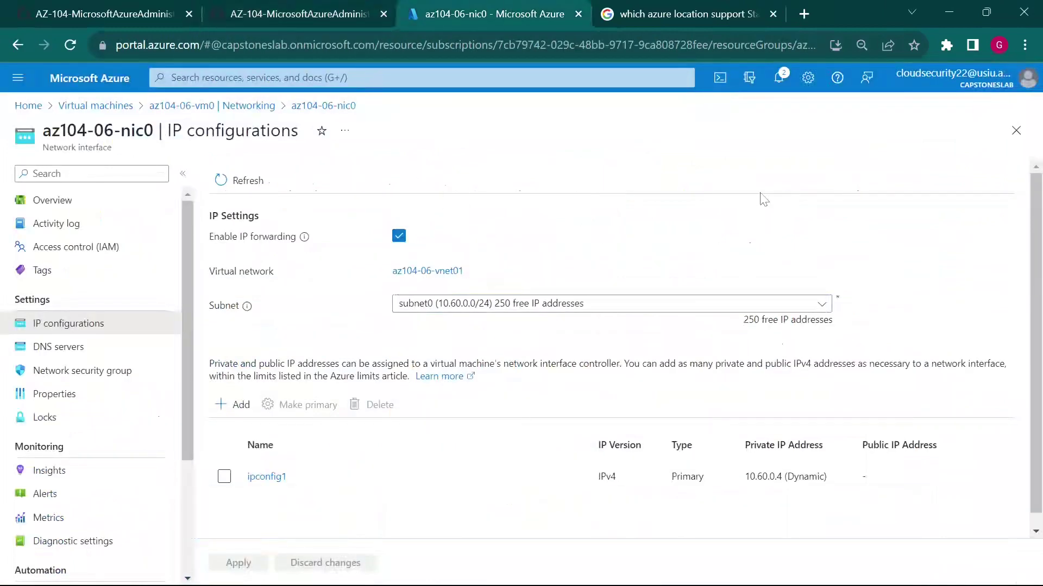
pyautogui.click(1021, 137)
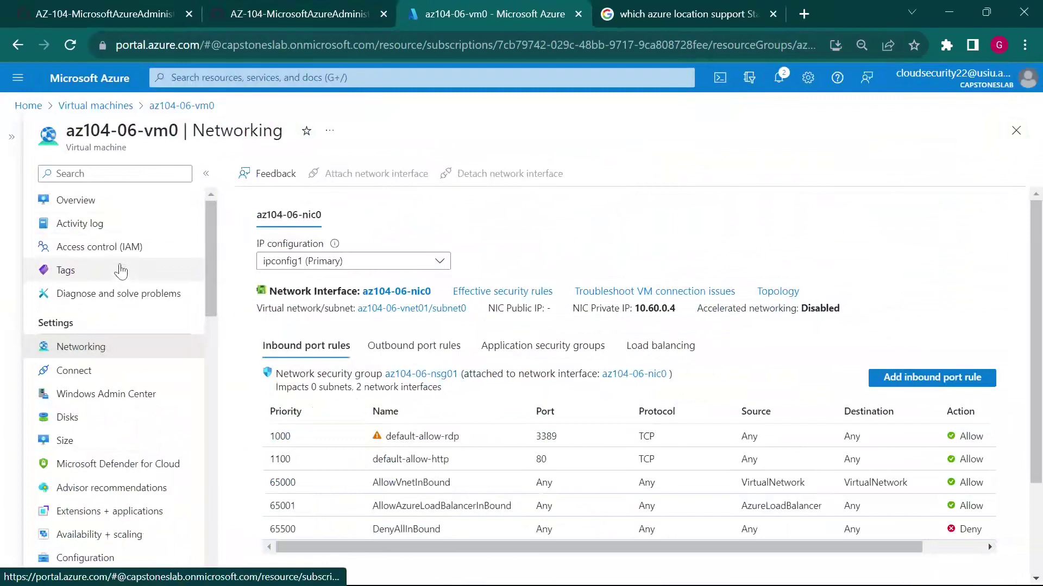
pyautogui.moveTo(36, 116); pyautogui.dragTo(187, 168)
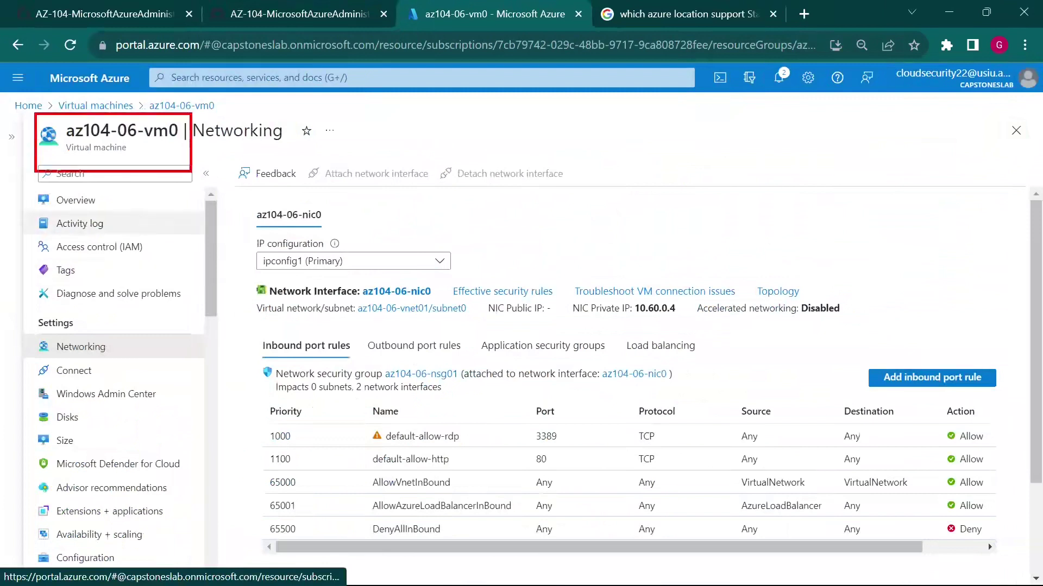
pyautogui.press('Escape')
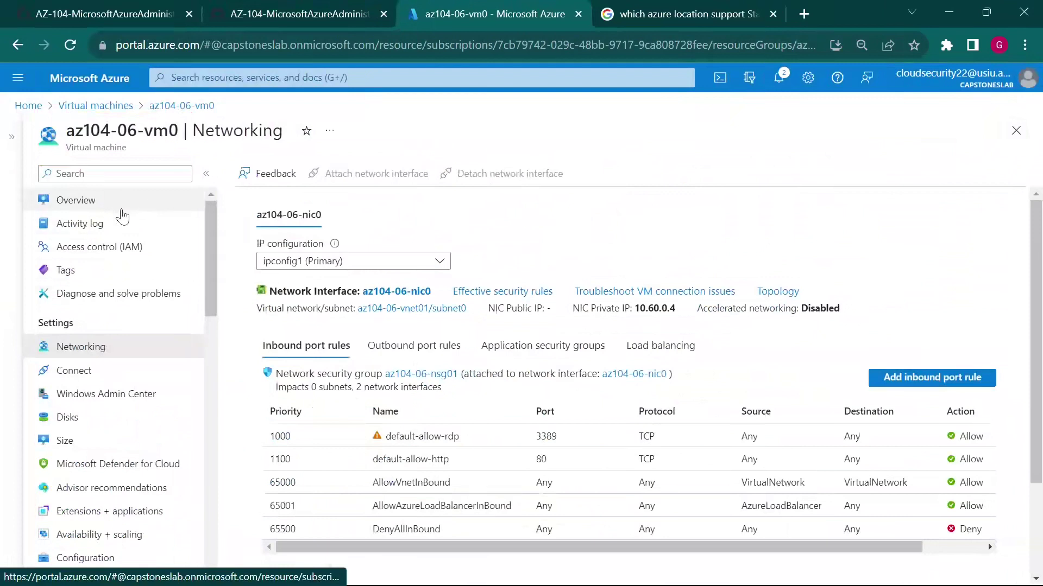
pyautogui.moveTo(121, 205); pyautogui.dragTo(183, 309)
pyautogui.press('Escape')
pyautogui.click(117, 205)
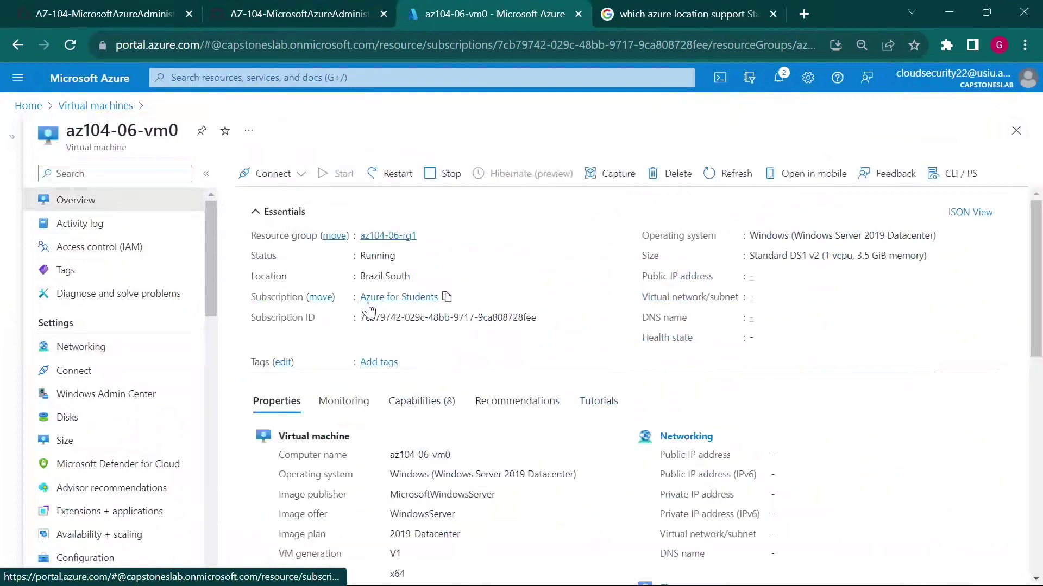
# Check Task 4 step 7 in the lab instructions and open Run command for az104-06-vm0 in the Azure portal.
pyautogui.click(350, 13)
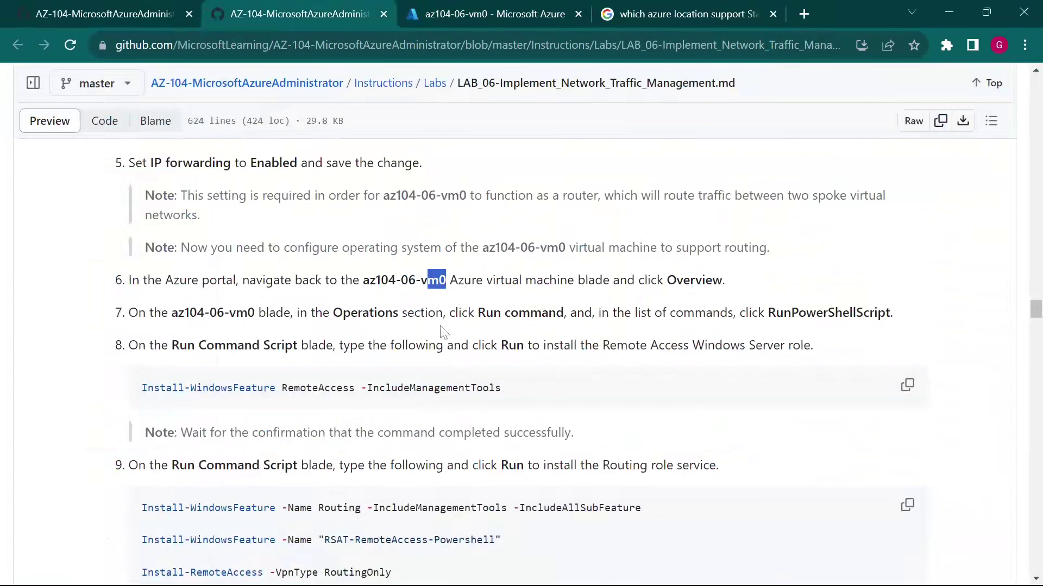
pyautogui.moveTo(486, 313); pyautogui.dragTo(541, 314)
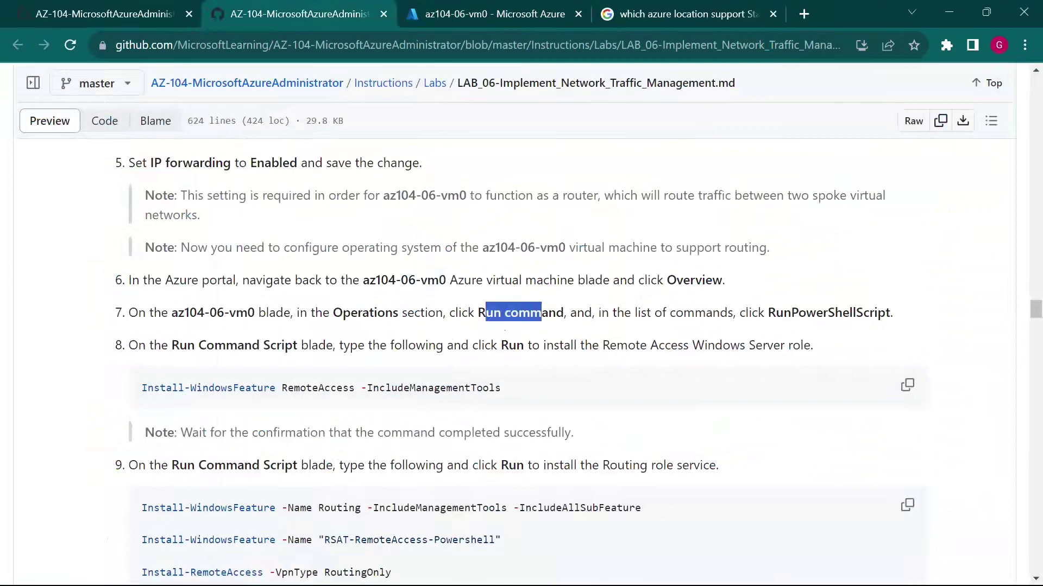
pyautogui.click(448, 18)
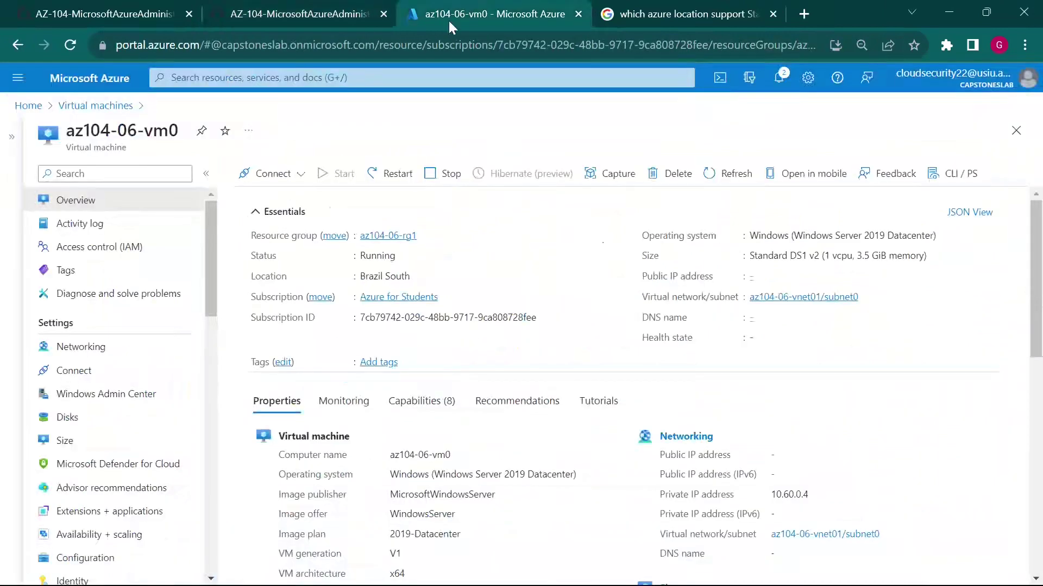
pyautogui.scroll(-8, 109, 462)
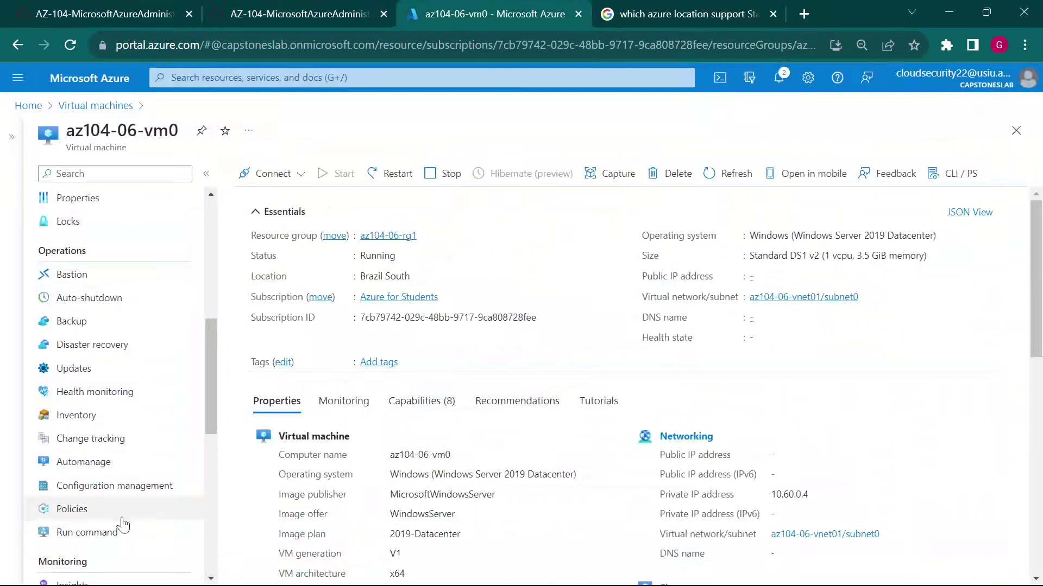
pyautogui.click(113, 534)
# Copy "Install-WindowsFeature RemoteAccess -IncludeManagementTools" from lab step 8 and run it with RunPowerShellScript on az104-06-vm0.
pyautogui.click(292, 10)
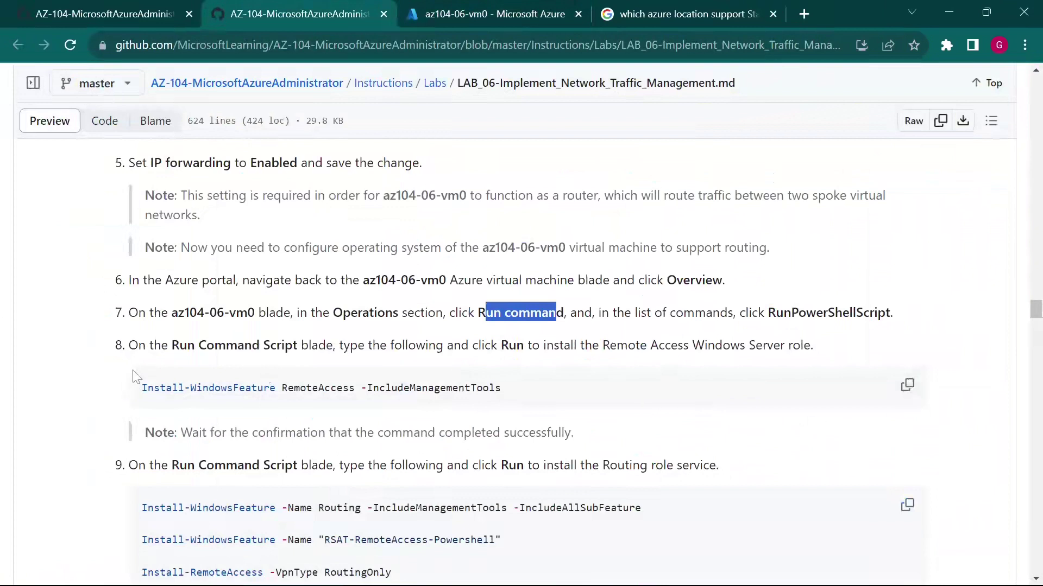
pyautogui.hotkey('ctrl', '2')
pyautogui.moveTo(133, 368)
pyautogui.mouseDown()
pyautogui.moveTo(710, 398)
pyautogui.moveTo(715, 410)
pyautogui.moveTo(737, 402)
pyautogui.mouseUp()
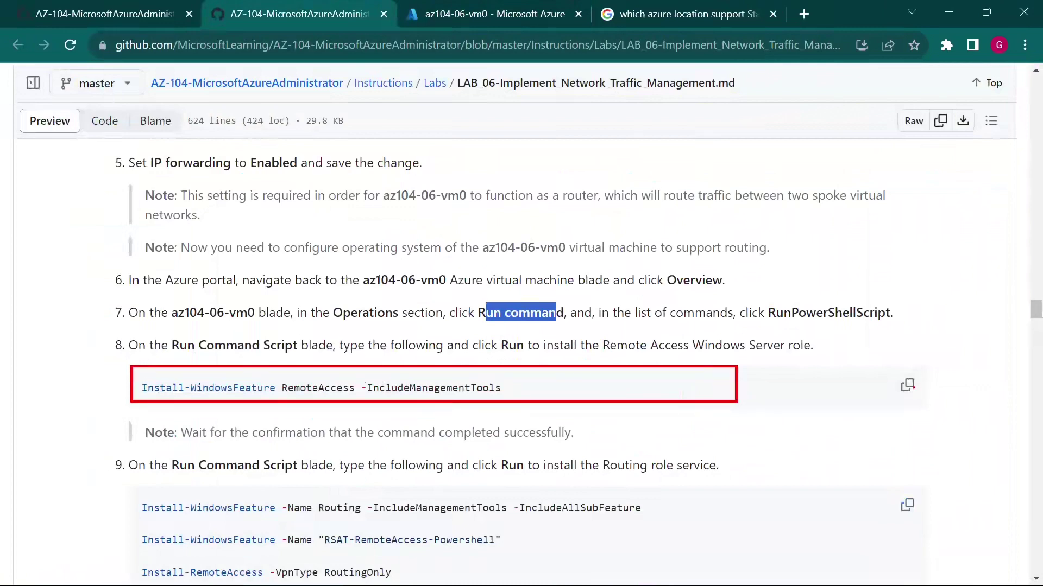
pyautogui.press('Escape')
pyautogui.click(907, 386)
pyautogui.click(460, 8)
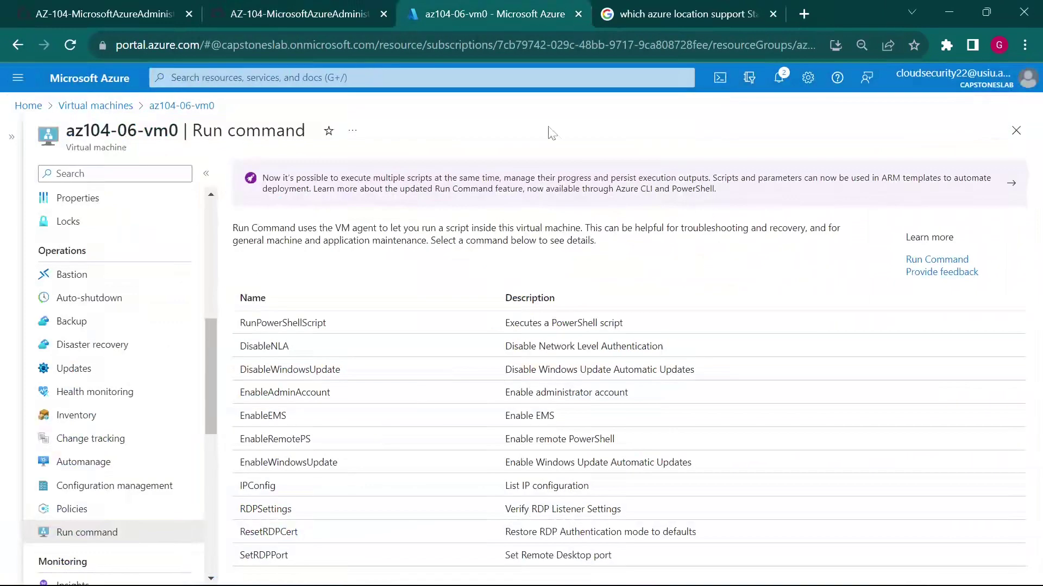
pyautogui.click(324, 325)
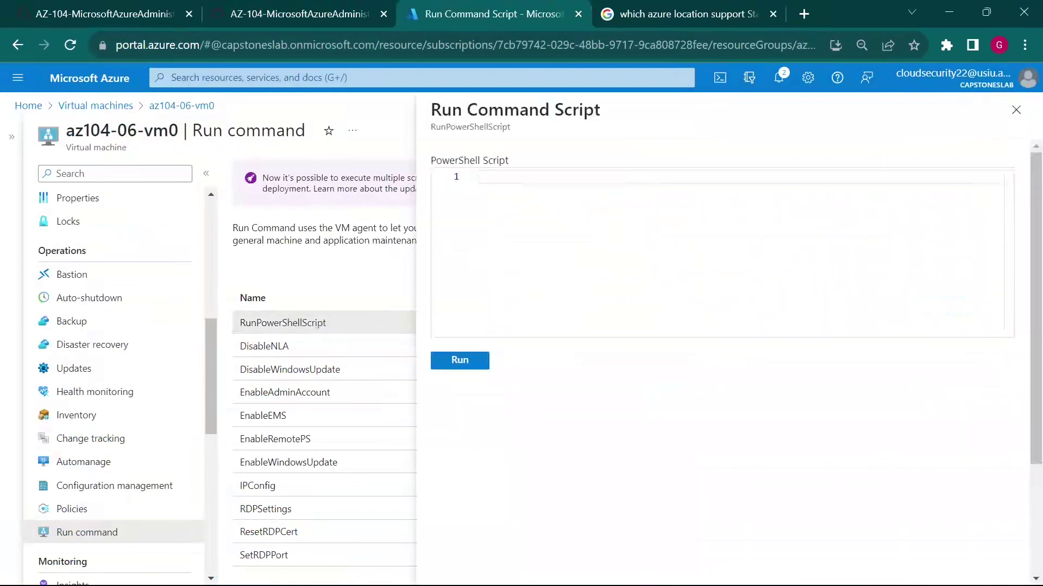
pyautogui.write('Install-WindowsFeature RemoteAccess -IncludeManagementTools')
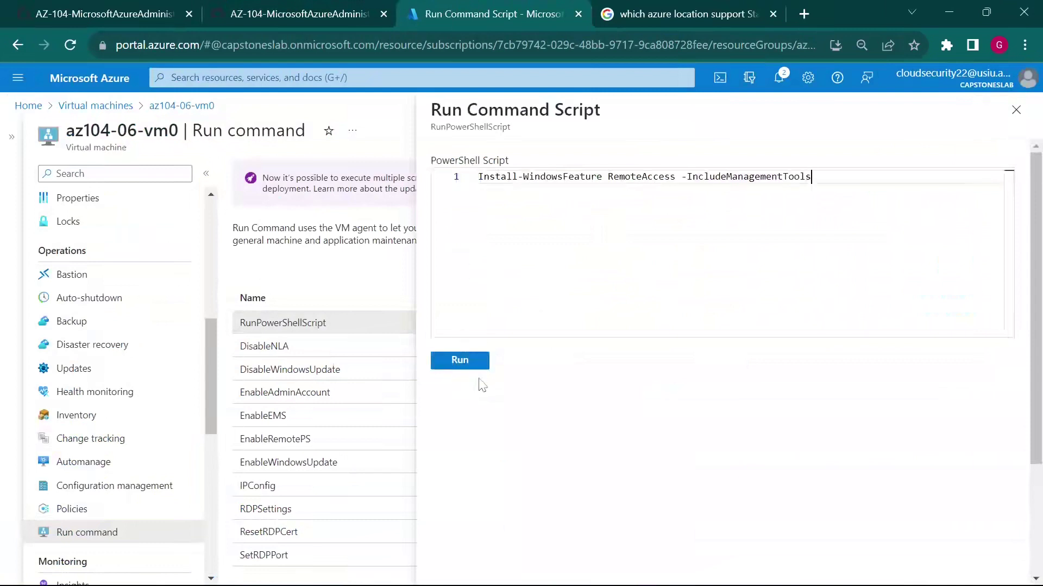
pyautogui.click(471, 360)
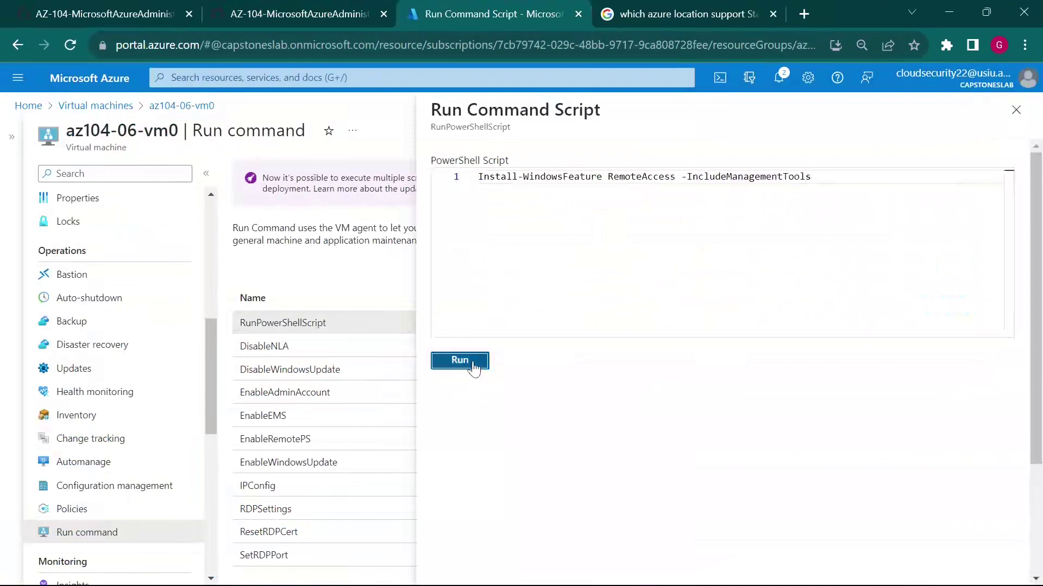
# Read Task 4 step 9 in the lab instructions, copy its script, and check the RemoteAccess script's progress in the Azure portal.
pyautogui.click(358, 8)
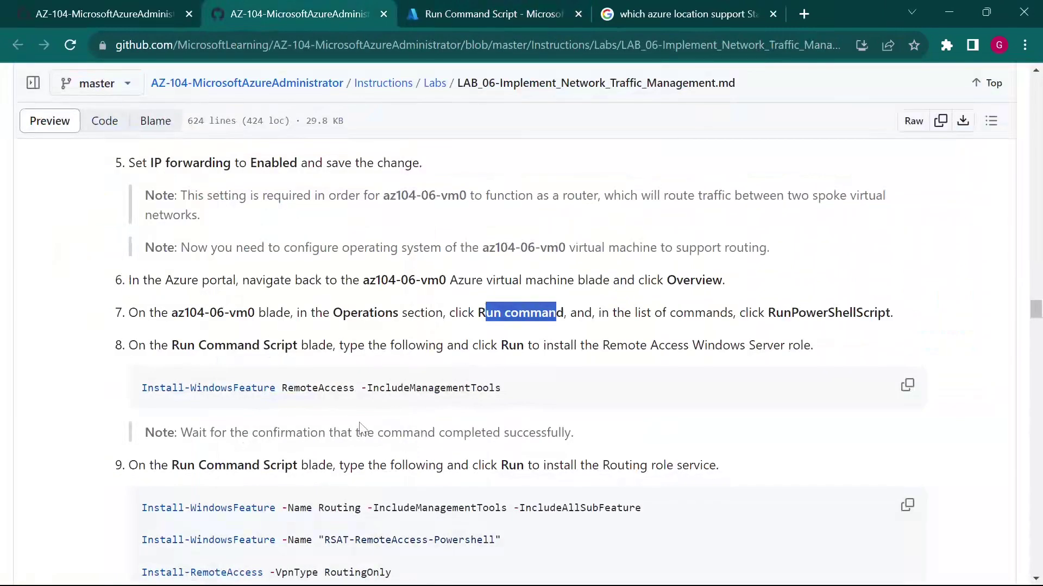
pyautogui.scroll(-1, 362, 427)
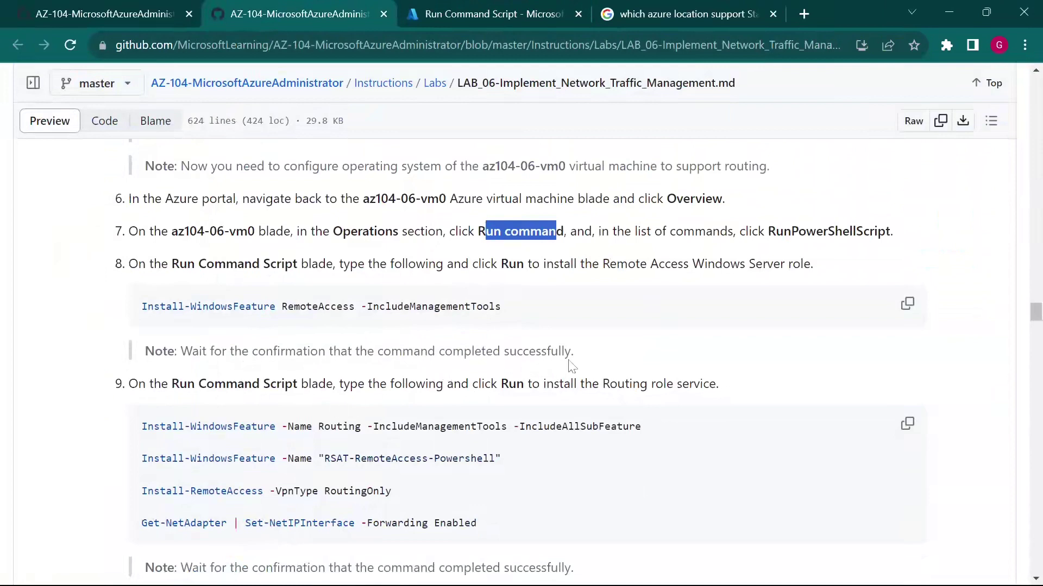
pyautogui.scroll(-1, 255, 402)
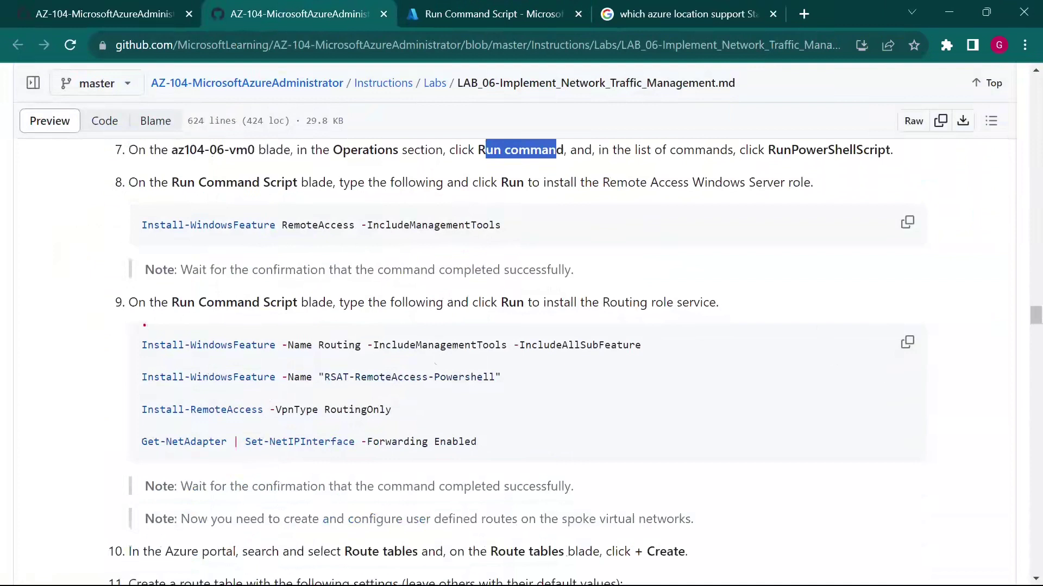
pyautogui.moveTo(131, 322)
pyautogui.mouseDown()
pyautogui.moveTo(565, 464)
pyautogui.moveTo(777, 468)
pyautogui.mouseUp()
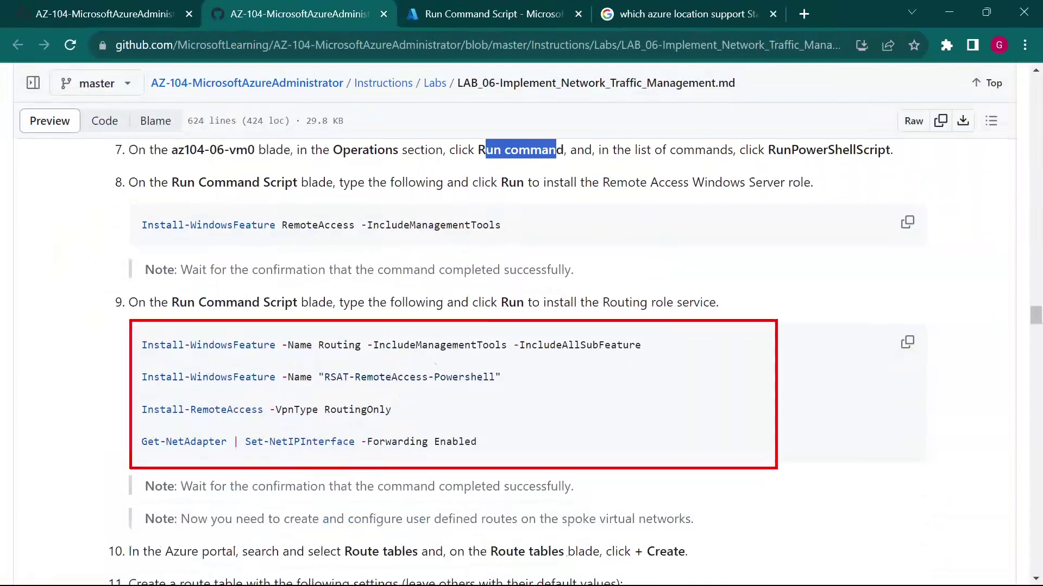
pyautogui.click(906, 342)
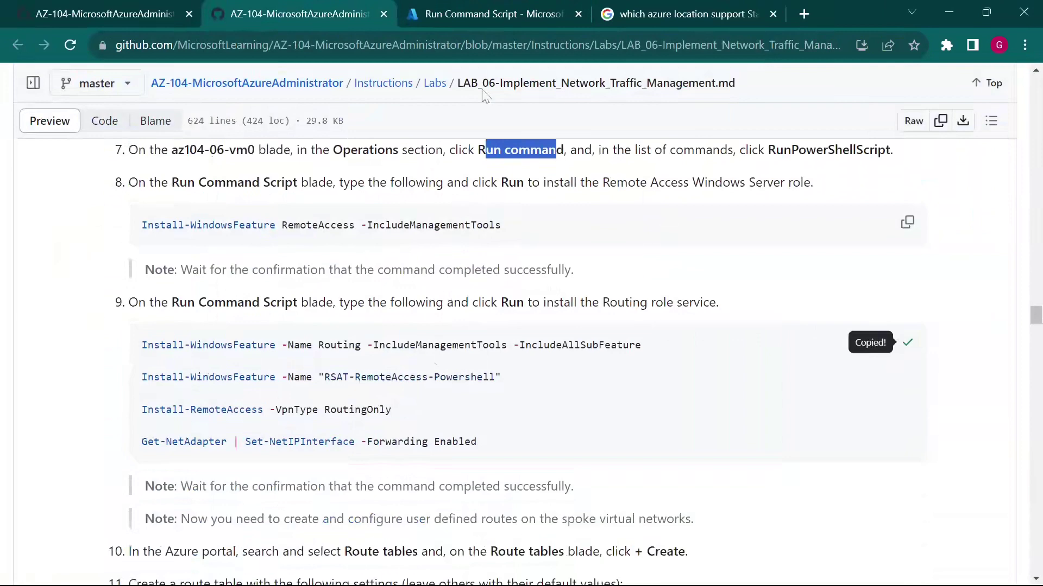
pyautogui.click(501, 11)
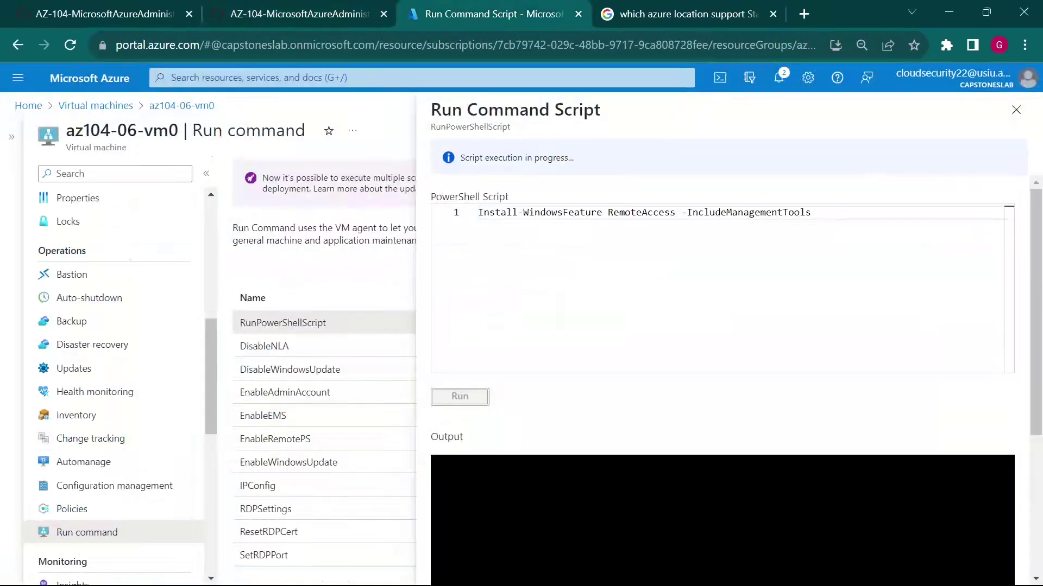
pyautogui.moveTo(829, 583)
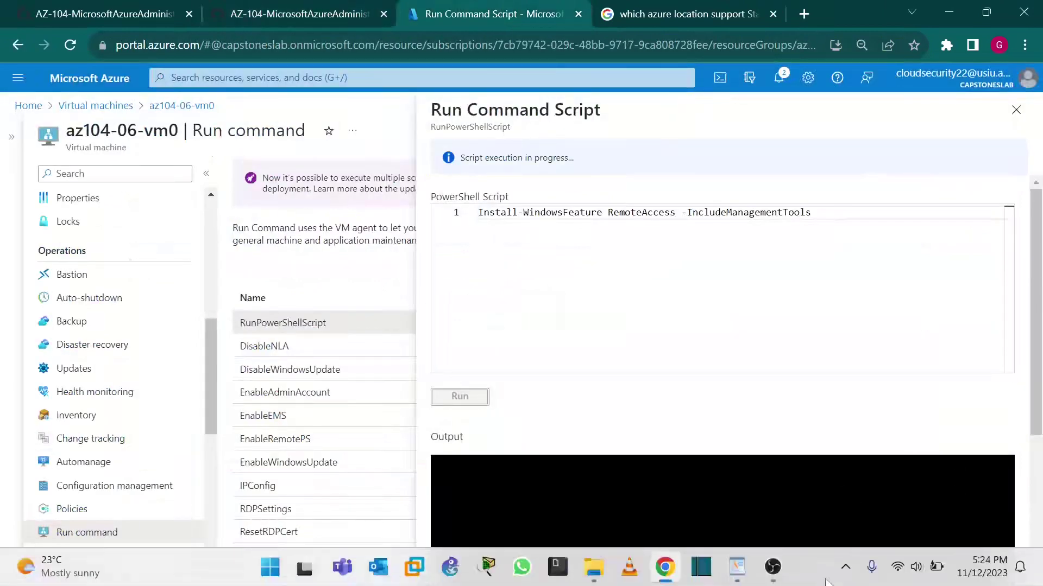
pyautogui.click(772, 567)
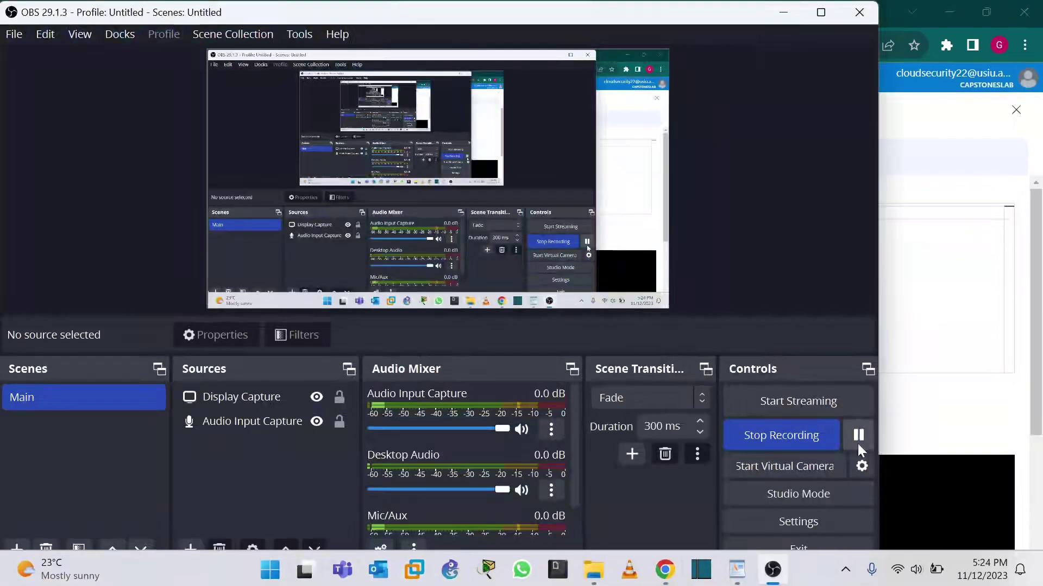
pyautogui.click(969, 412)
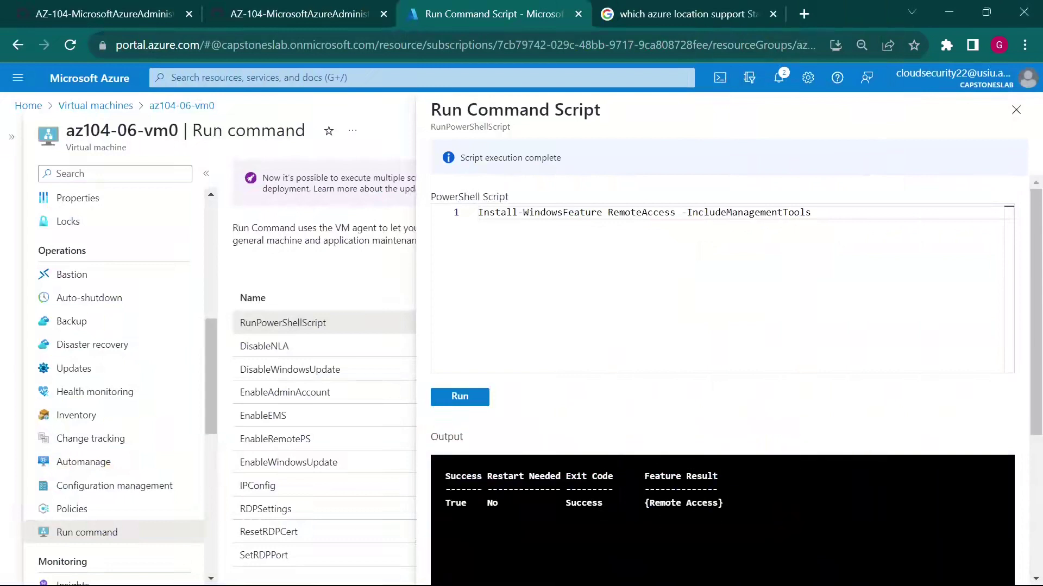
# Review Task 4 step 9 in the lab instructions, copy its four-command Routing script, and return to the Azure portal.
pyautogui.click(334, 13)
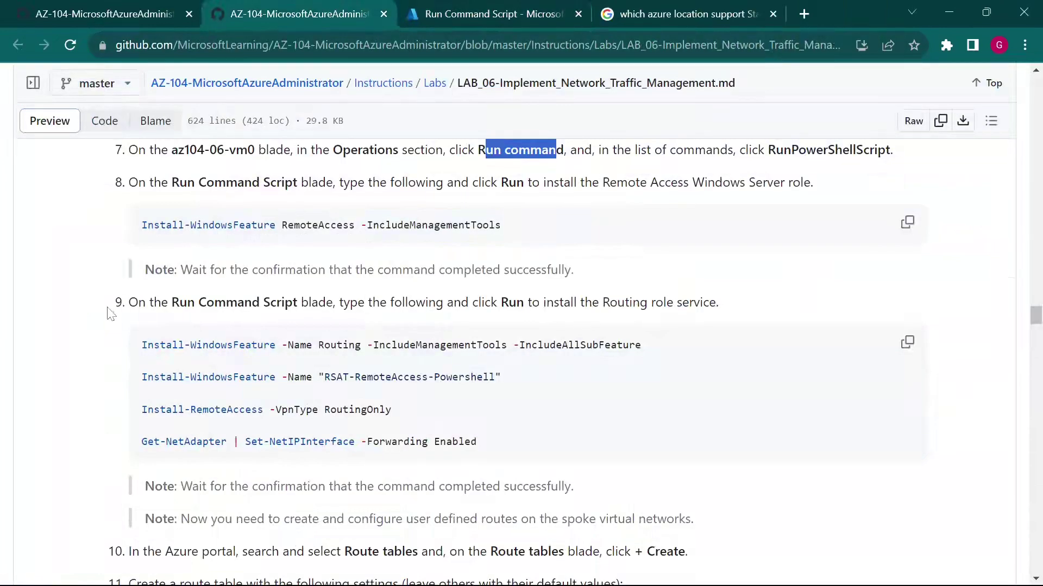
pyautogui.moveTo(108, 288); pyautogui.dragTo(821, 473)
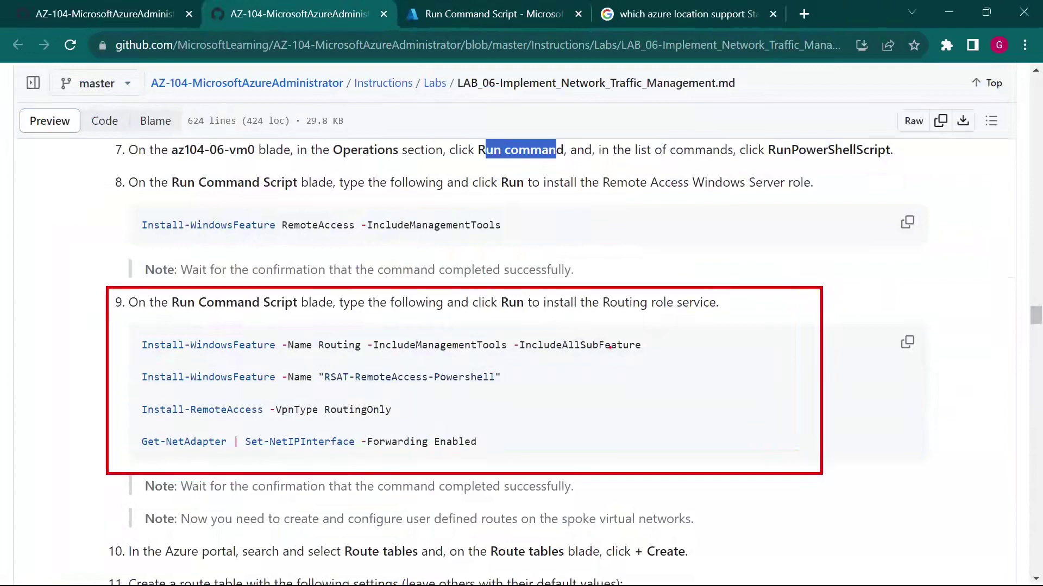
pyautogui.click(907, 342)
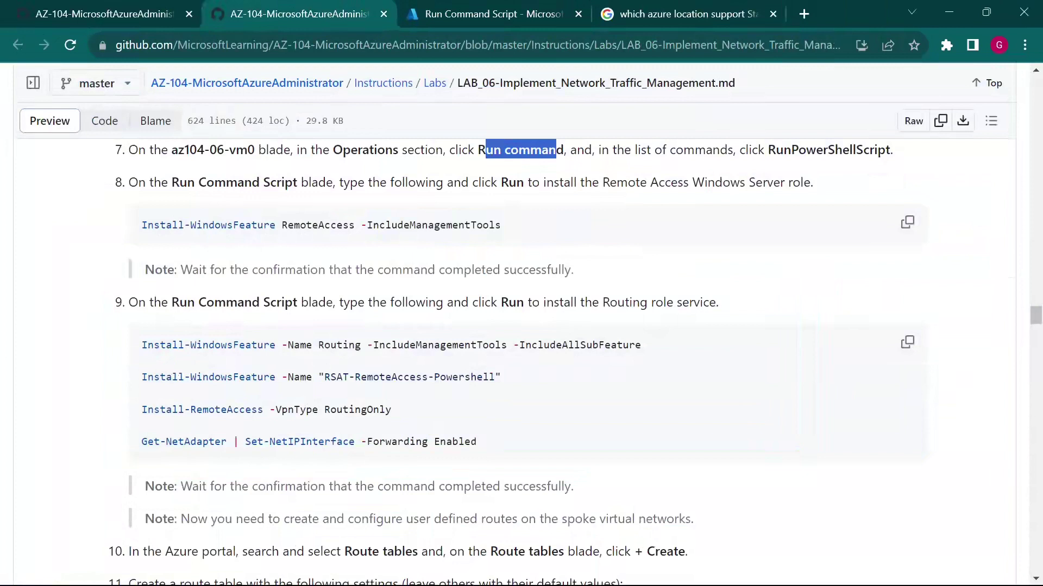
pyautogui.moveTo(325, 377); pyautogui.dragTo(517, 377)
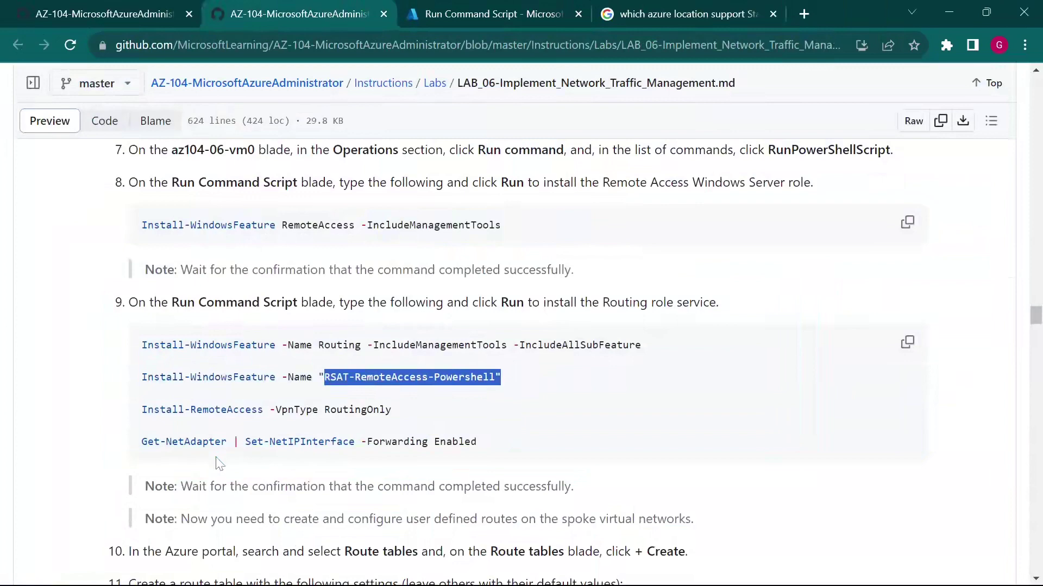
pyautogui.click(907, 344)
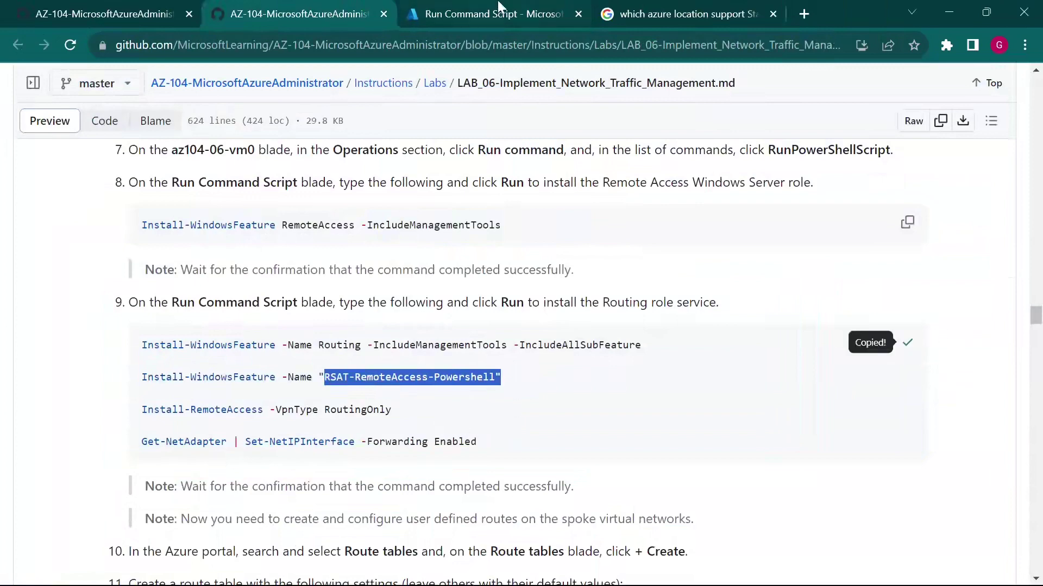
pyautogui.click(500, 11)
pyautogui.click(326, 14)
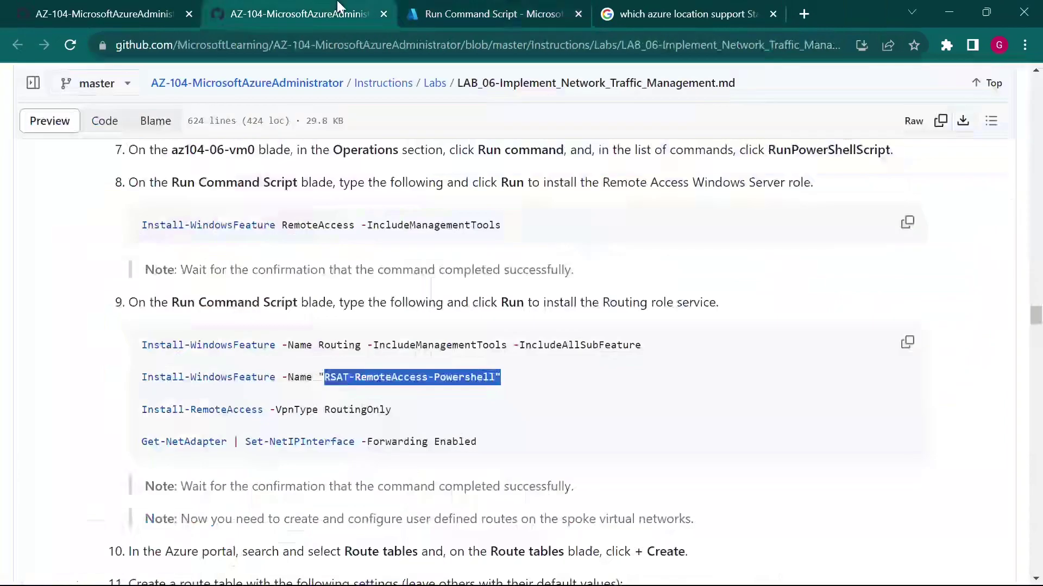
pyautogui.click(488, 14)
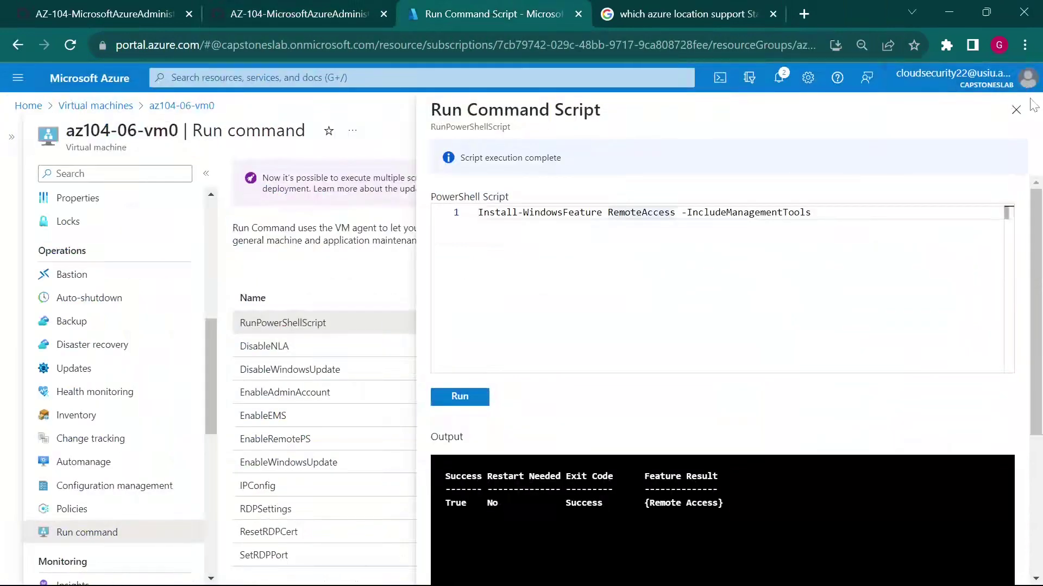
# Reopen RunPowerShellScript for az104-06-vm0 with an empty script, paste the copied Routing installation commands, and run them.
pyautogui.click(1016, 109)
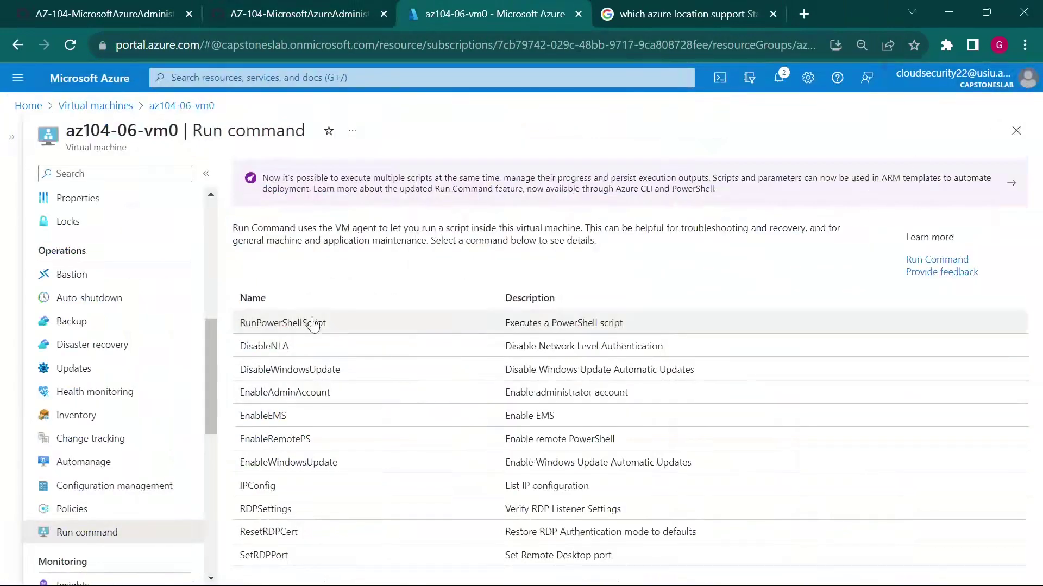
pyautogui.click(325, 327)
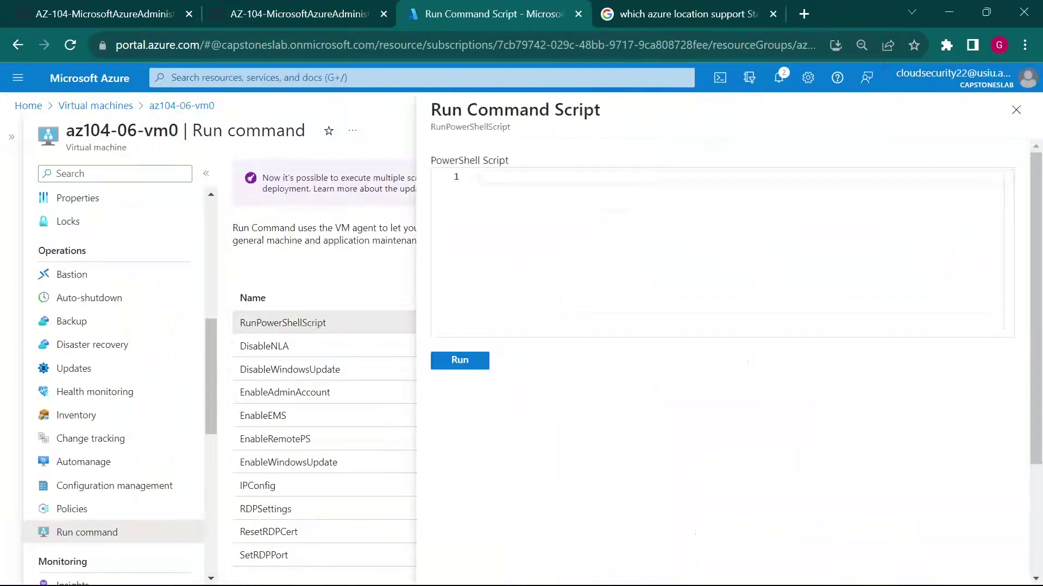
pyautogui.hotkey('ctrl', 'v')
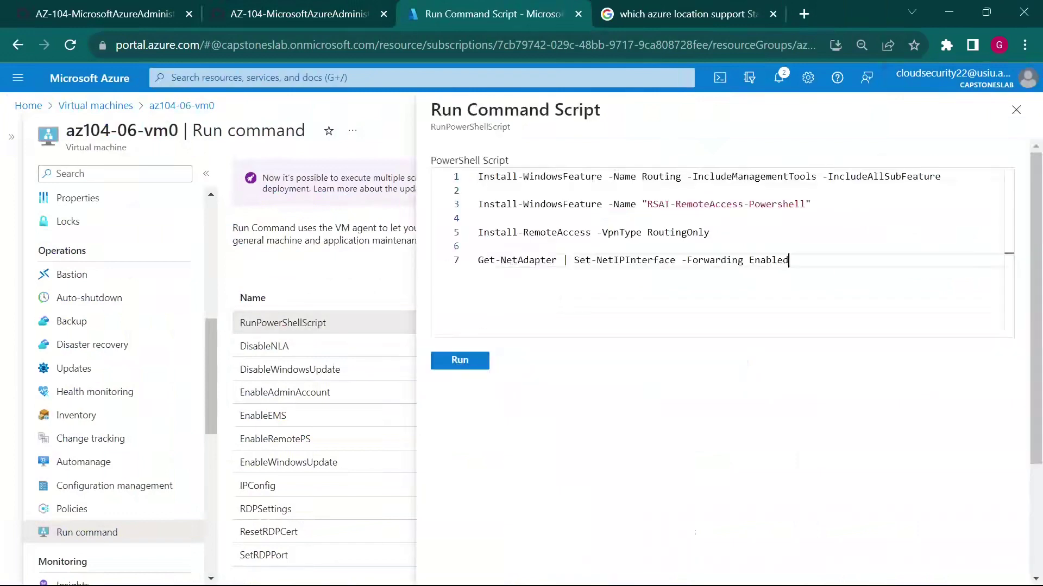
pyautogui.click(472, 369)
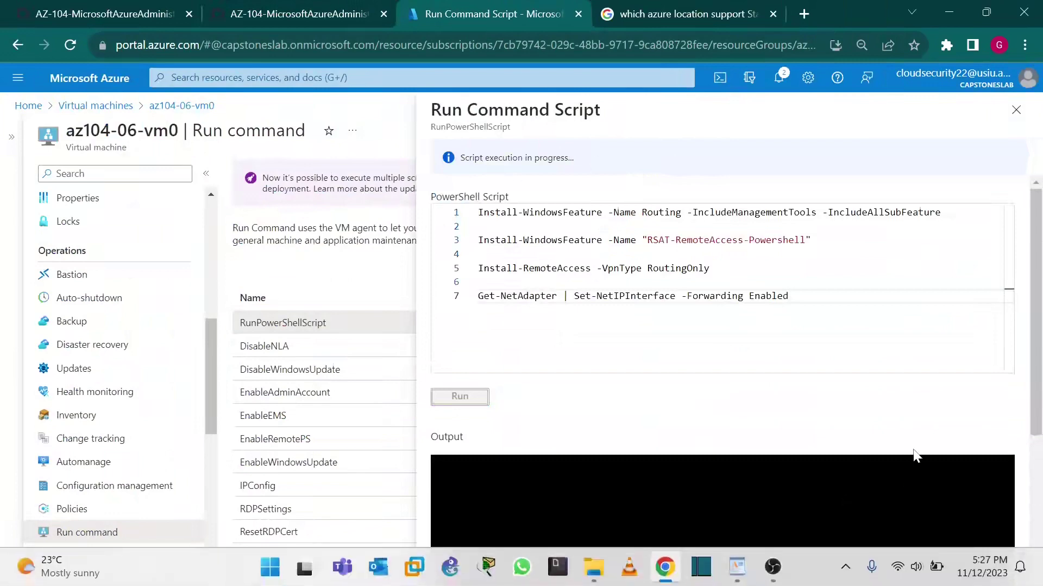
pyautogui.click(772, 566)
pyautogui.click(858, 435)
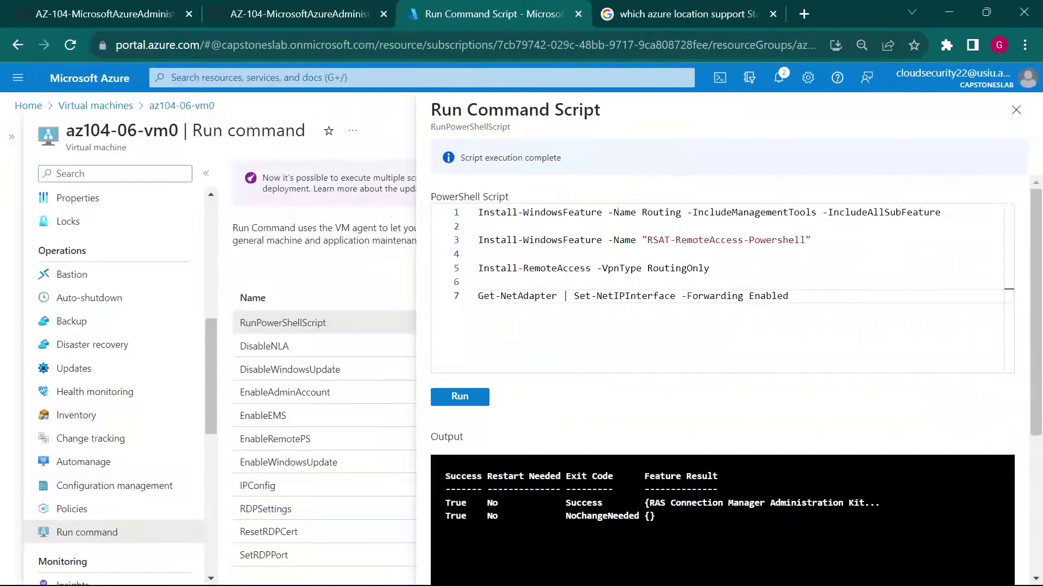
# Close the Run Command Script and the az104-06-vm0 blade, and return to the Azure portal home page.
pyautogui.click(1016, 110)
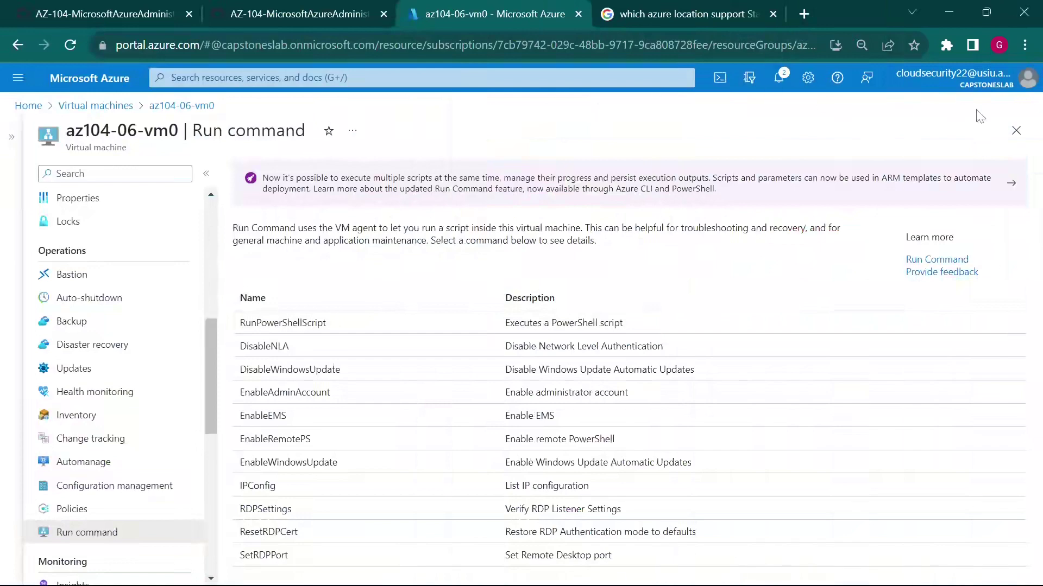
pyautogui.click(1016, 130)
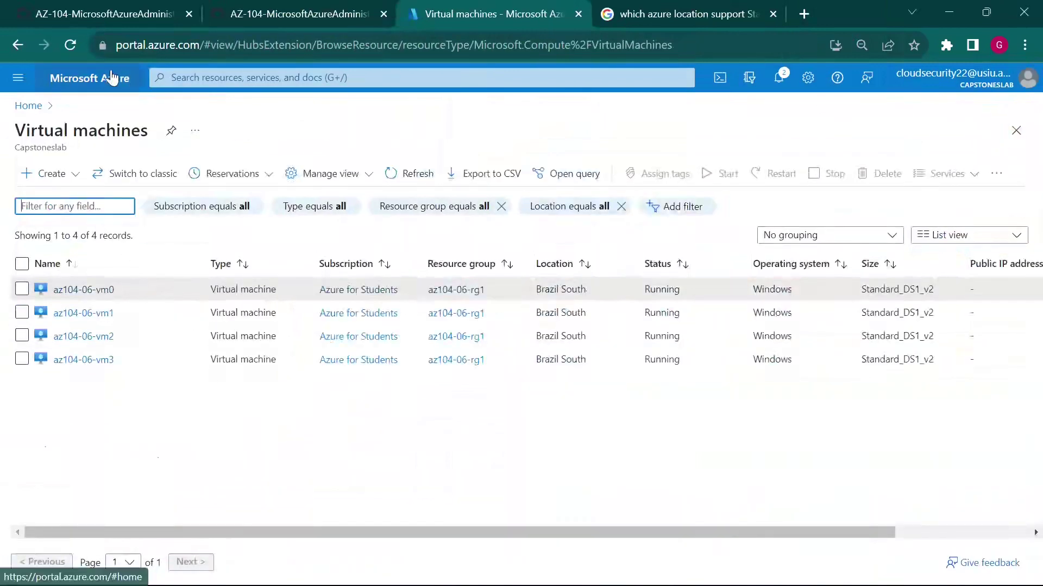
pyautogui.click(121, 78)
# Check Task 4 steps 10 and 11 in the lab instructions, find Route tables in the Azure portal, and start creating a route table.
pyautogui.click(268, 16)
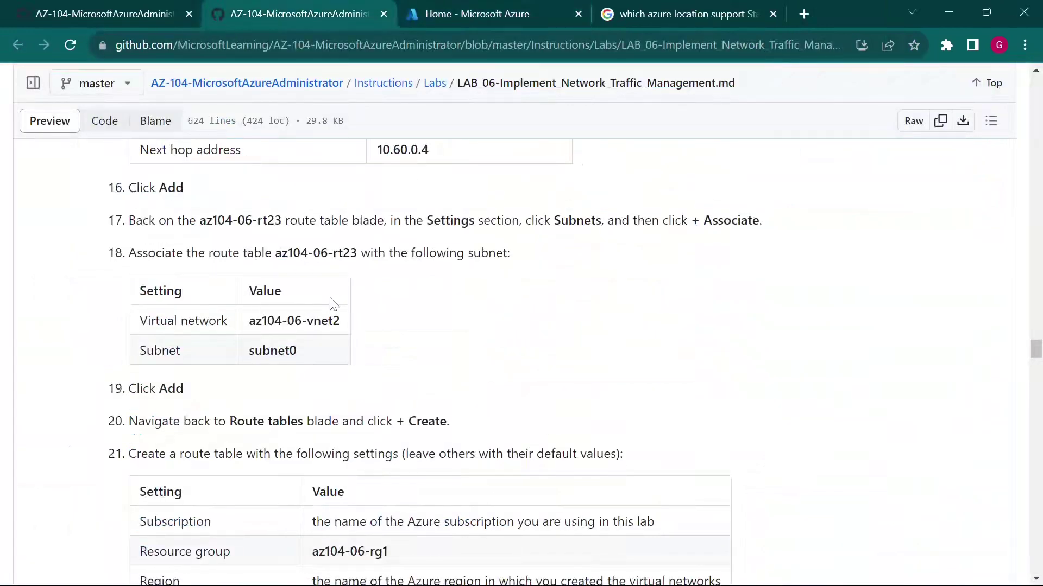
pyautogui.scroll(4, 332, 303)
pyautogui.scroll(3, 332, 303)
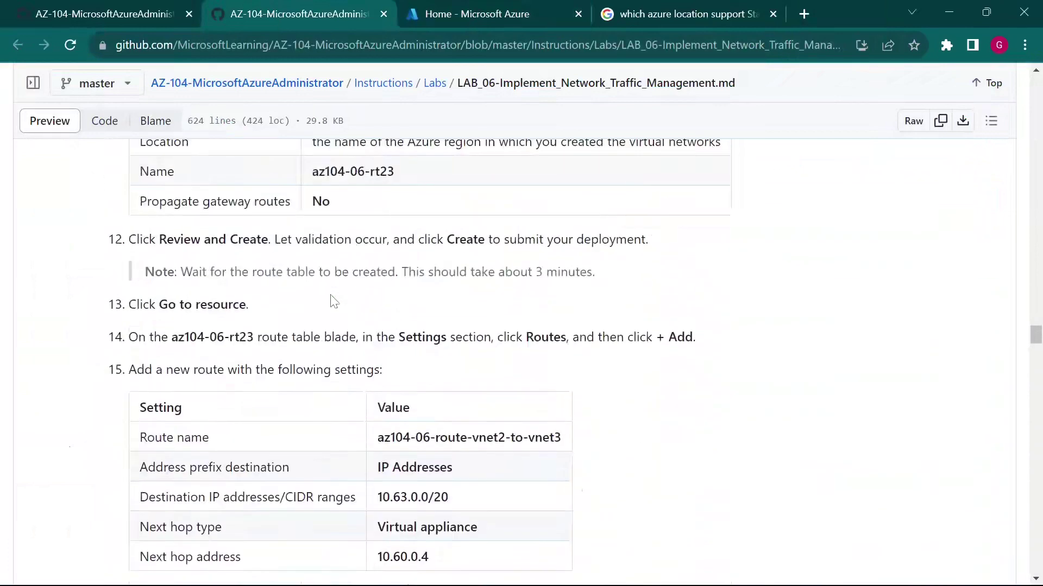
pyautogui.scroll(3, 334, 302)
pyautogui.scroll(3, 333, 299)
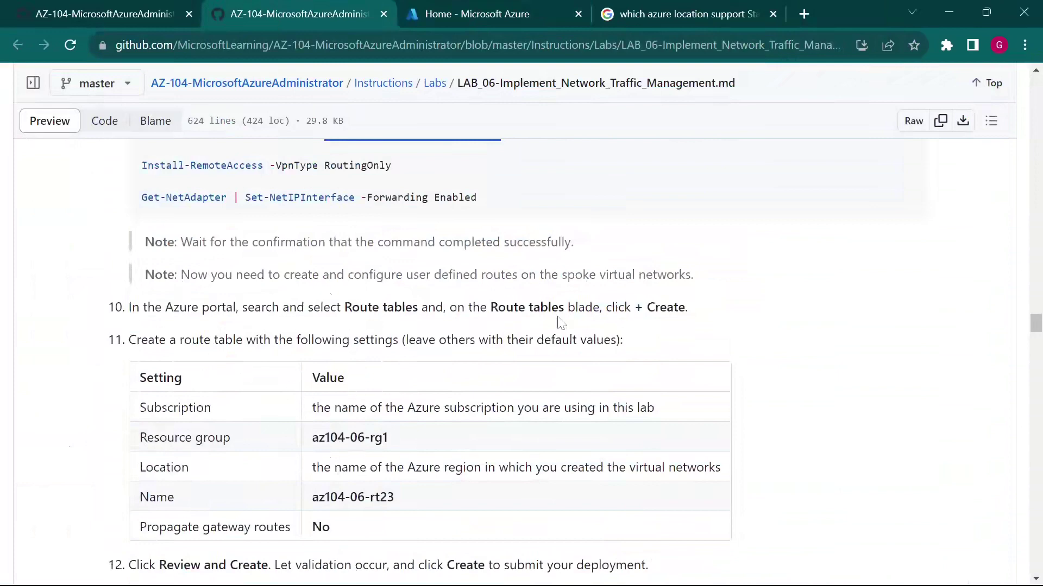
pyautogui.click(489, 12)
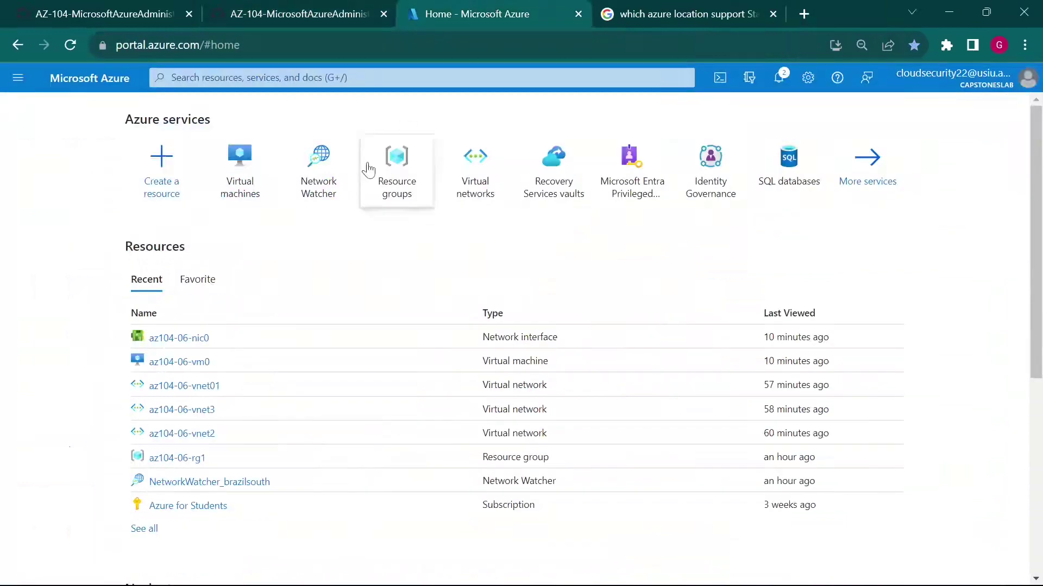
pyautogui.click(297, 78)
pyautogui.write('rout')
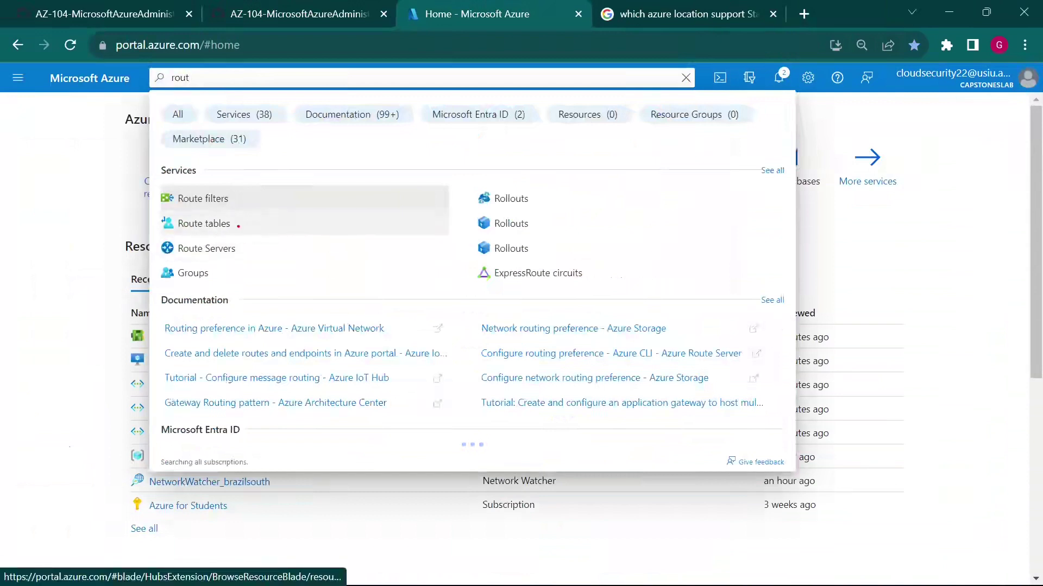
pyautogui.click(266, 232)
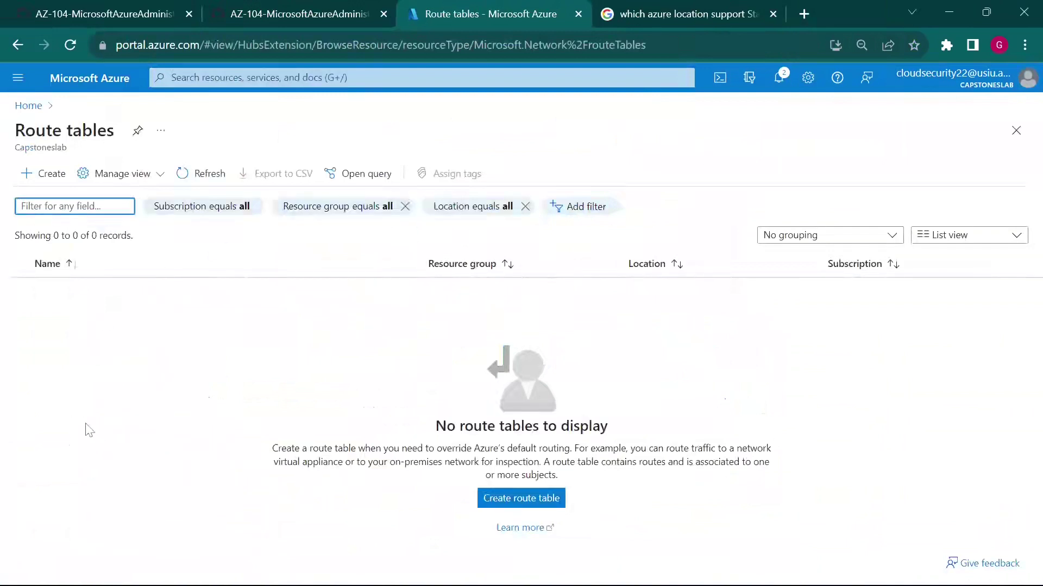
pyautogui.click(39, 180)
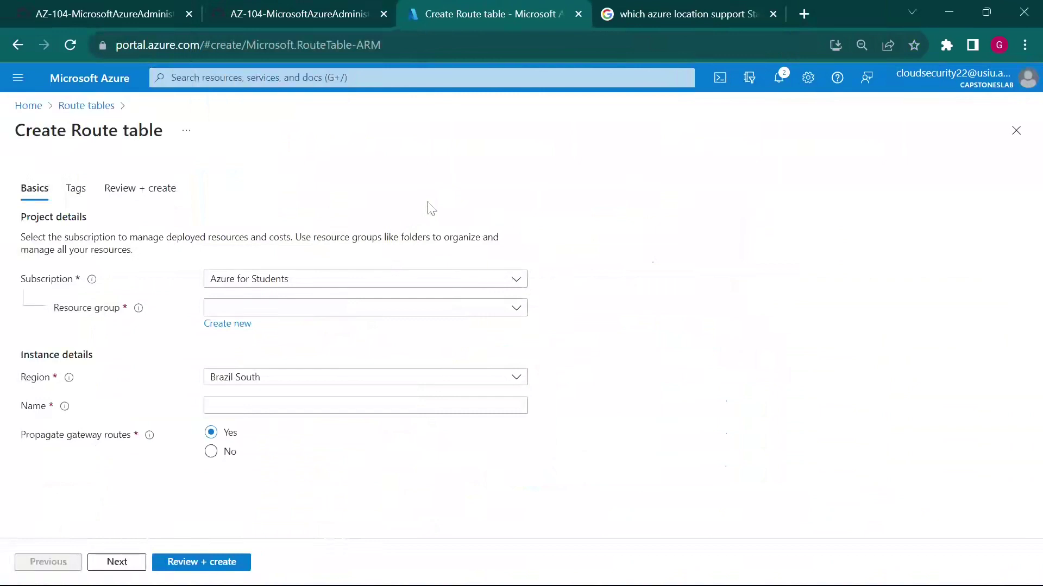
# Check the step 11 route table settings in the lab instructions and select az104-06-rg1 as the new route table's resource group.
pyautogui.click(308, 10)
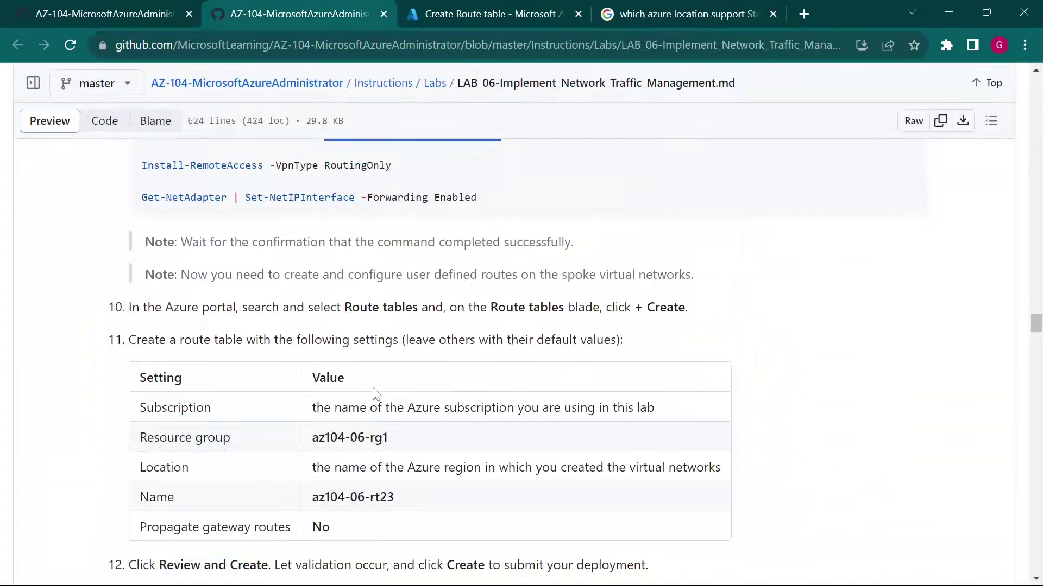
pyautogui.scroll(-2, 376, 395)
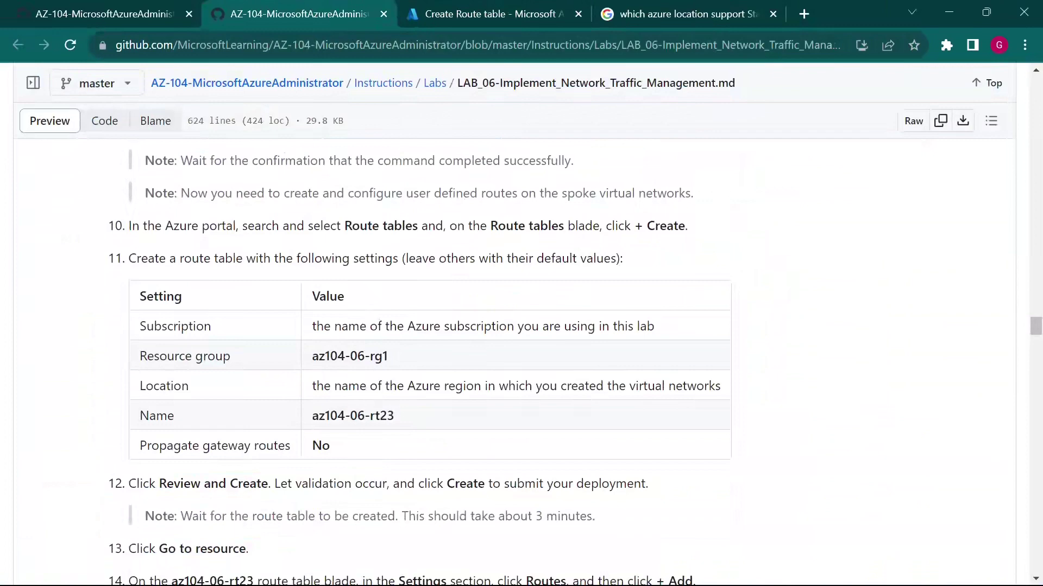
pyautogui.moveTo(313, 356); pyautogui.dragTo(434, 359)
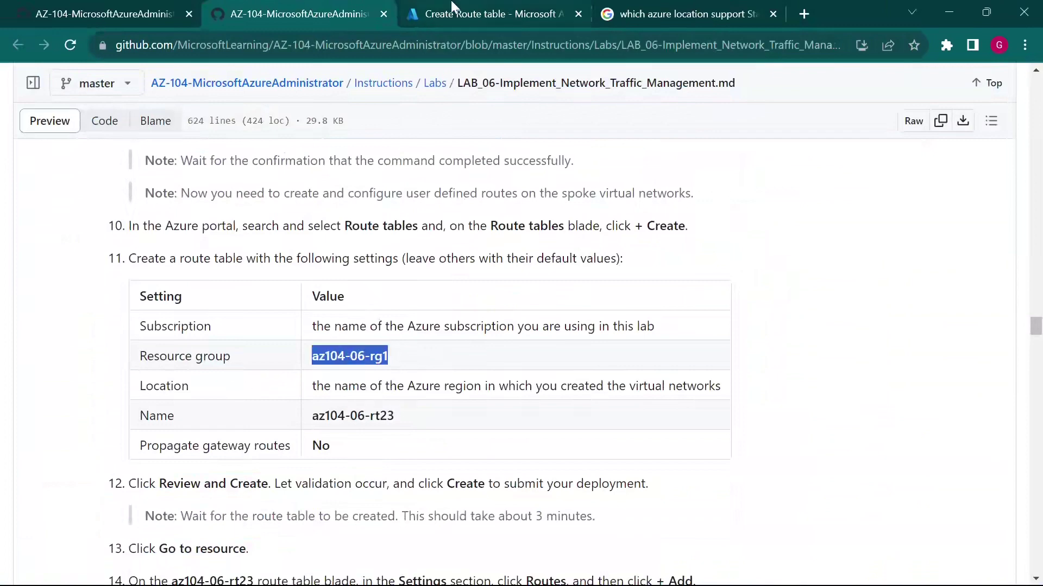
pyautogui.click(484, 13)
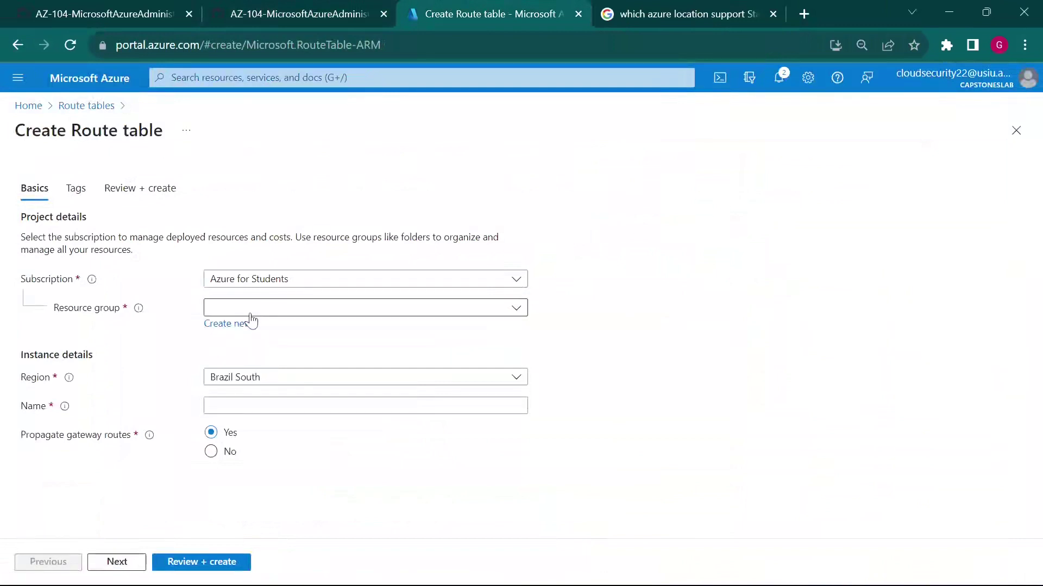
pyautogui.click(252, 314)
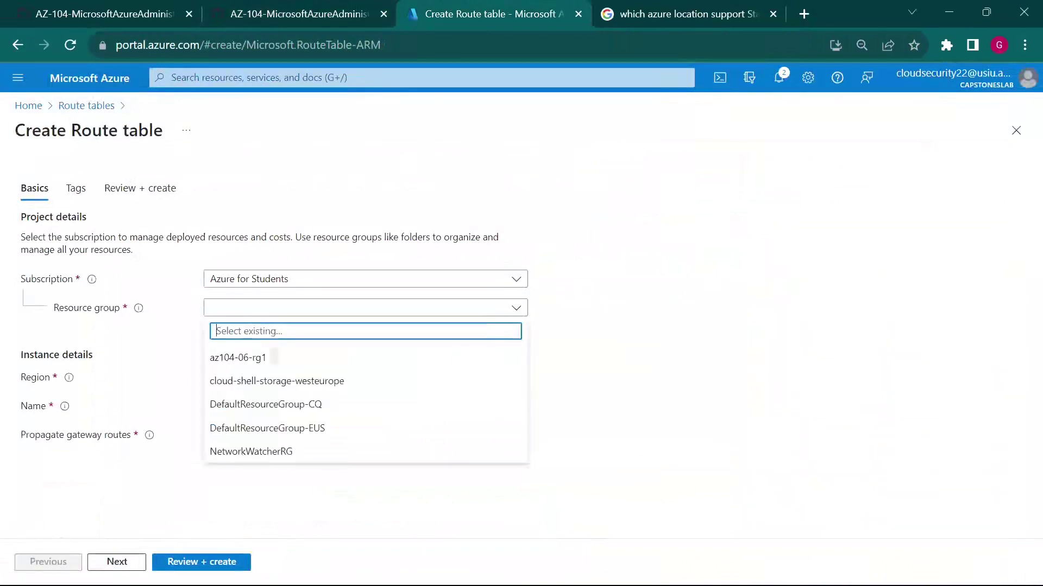
pyautogui.click(307, 359)
# Copy the name az104-06-rt23 from the lab instructions and enter it as the route table's name.
pyautogui.click(299, 13)
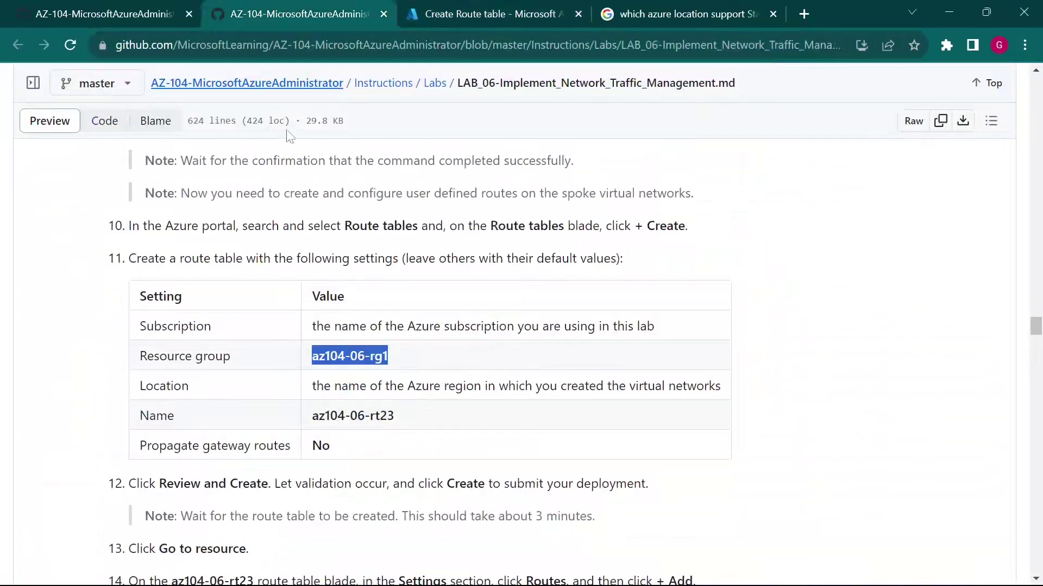
pyautogui.click(395, 416)
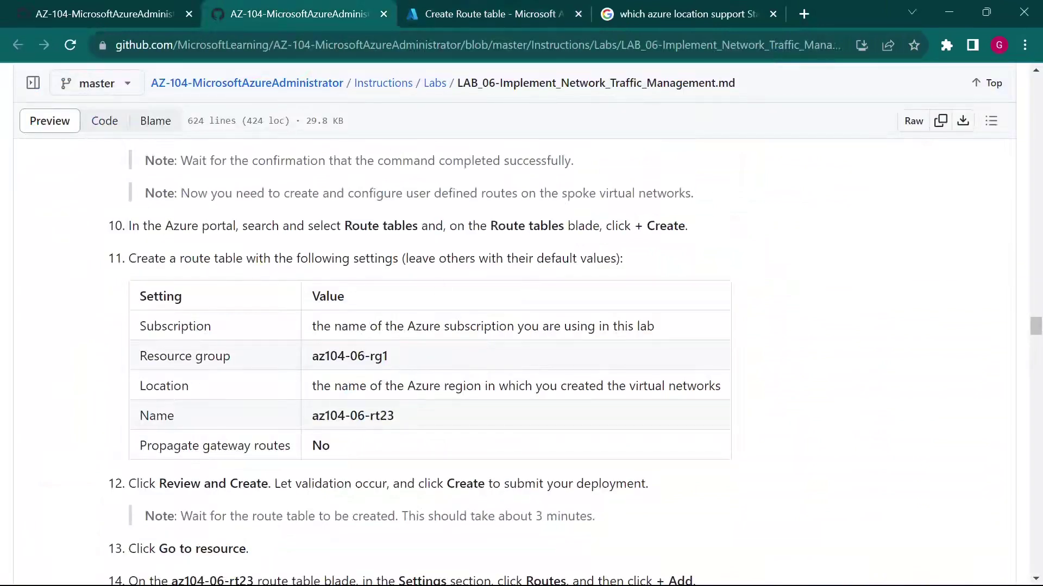
pyautogui.click(491, 13)
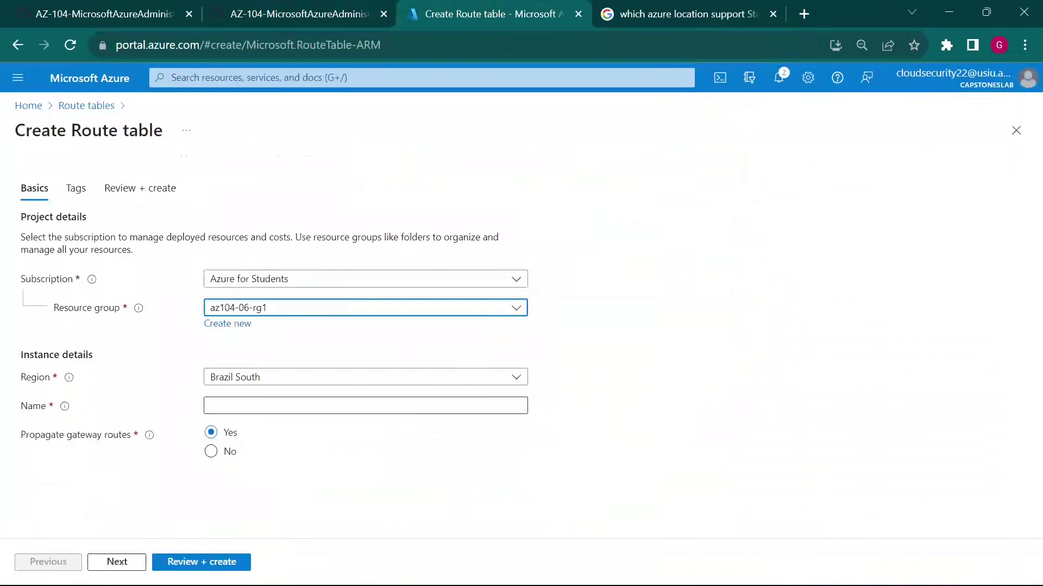
pyautogui.click(244, 9)
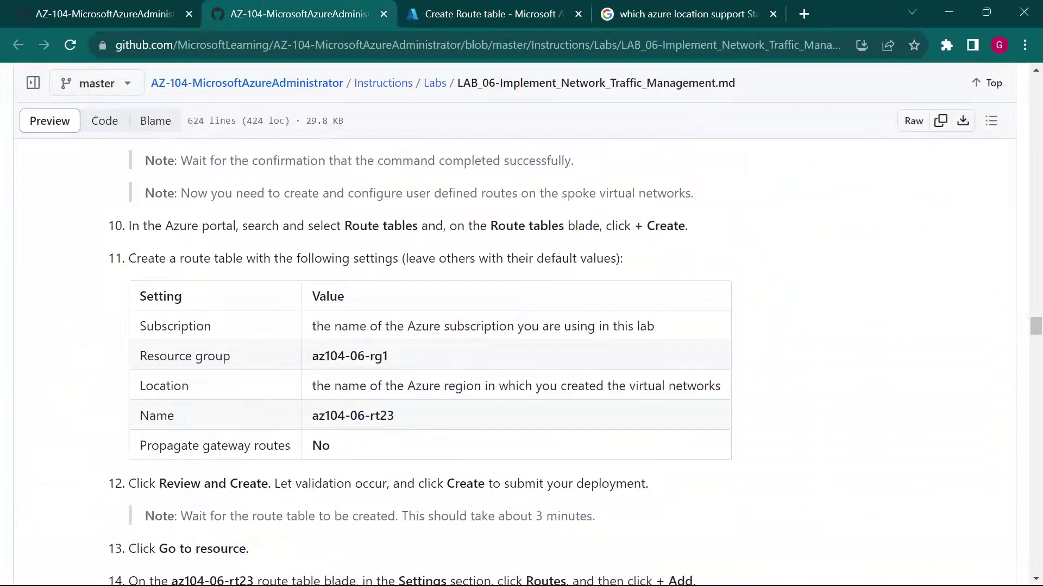
pyautogui.moveTo(313, 416); pyautogui.dragTo(397, 424)
pyautogui.hotkey('ctrl', 'c')
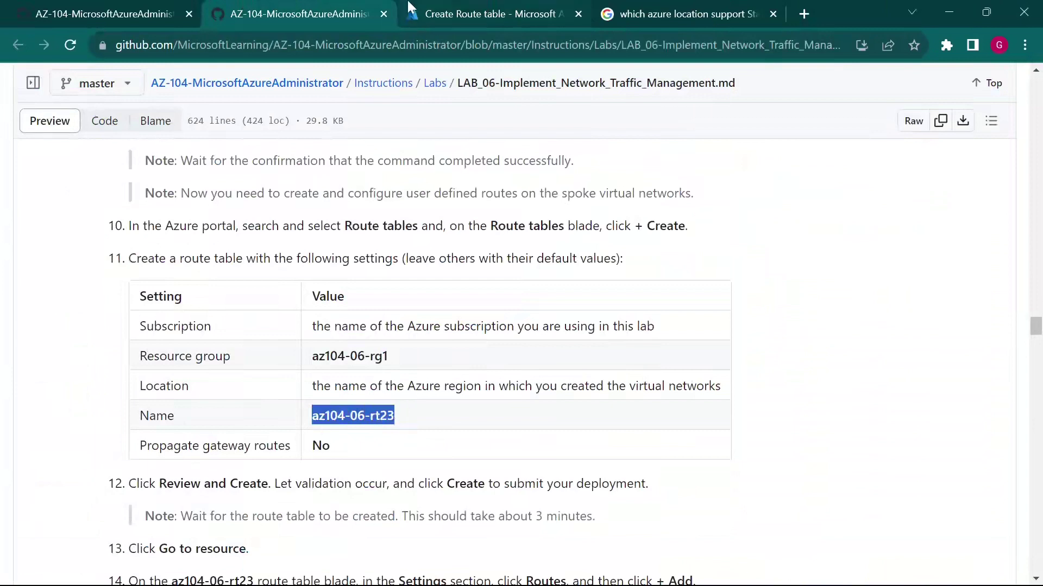
pyautogui.click(450, 7)
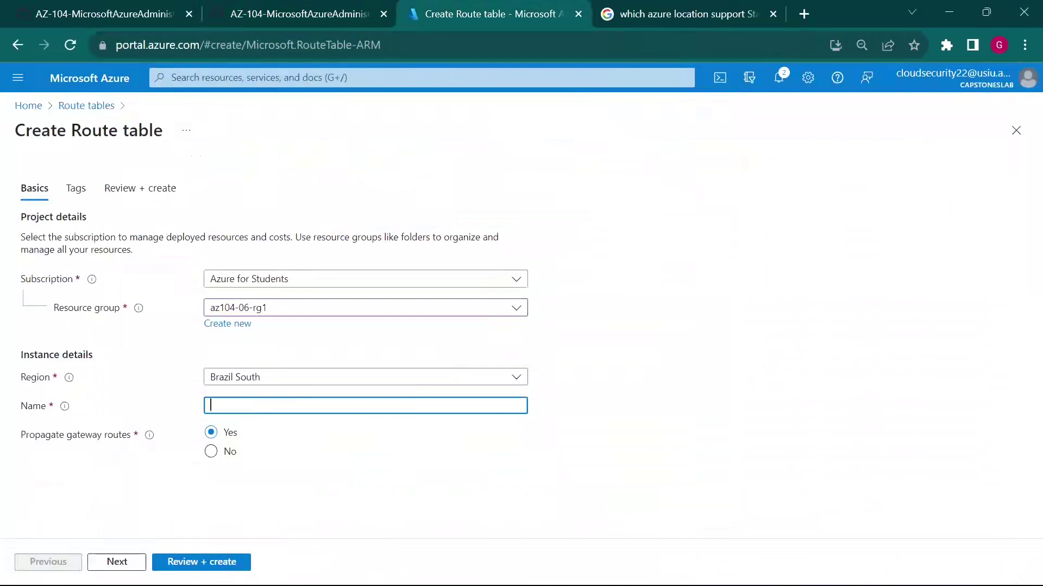
pyautogui.hotkey('ctrl', 'v')
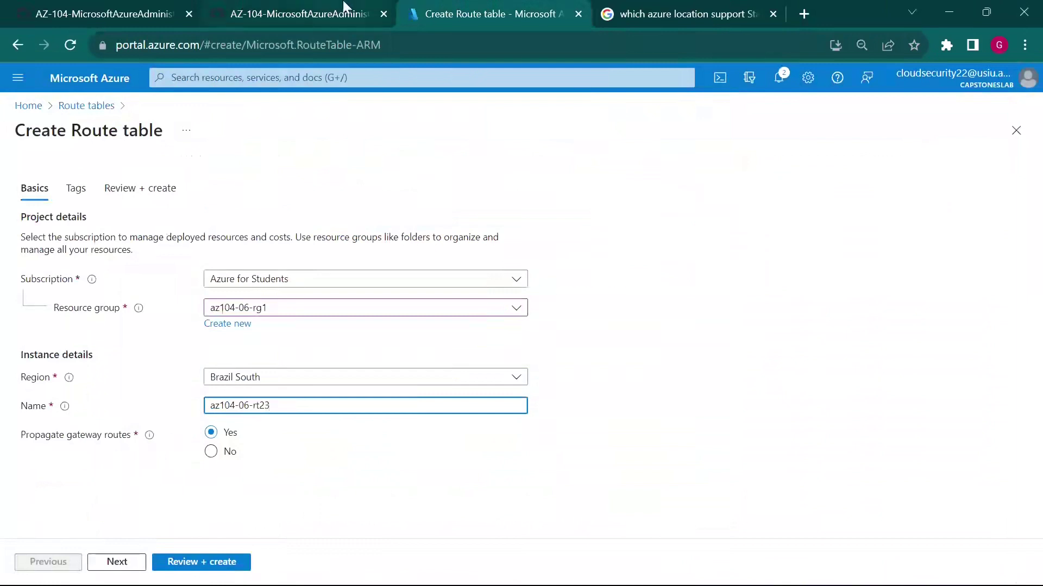
# Check the gateway propagation setting in the lab instructions, set Propagate gateway routes to No, and proceed to the route table's review.
pyautogui.click(326, 12)
pyautogui.moveTo(329, 446); pyautogui.dragTo(312, 446)
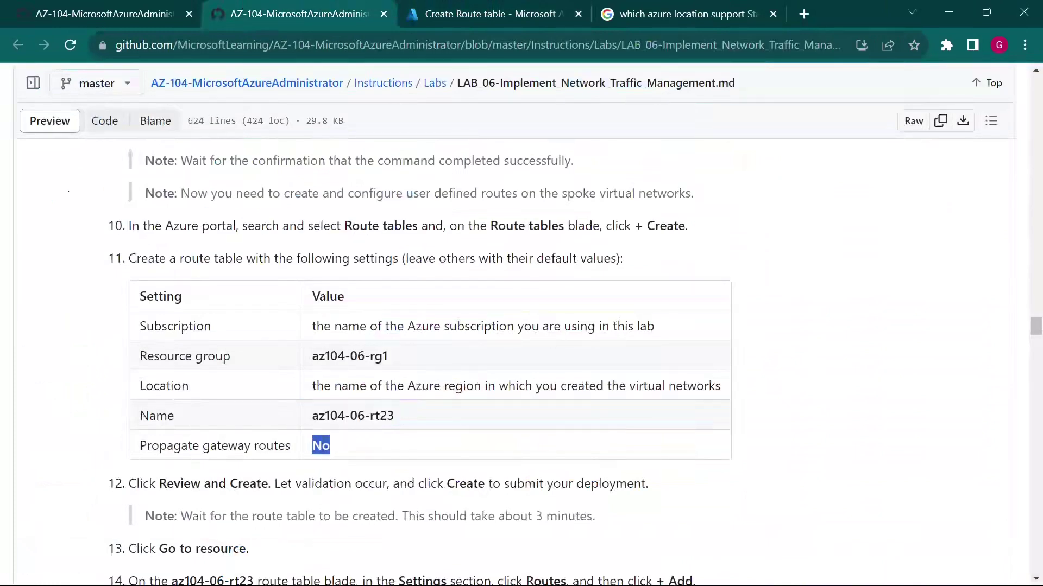
pyautogui.click(475, 12)
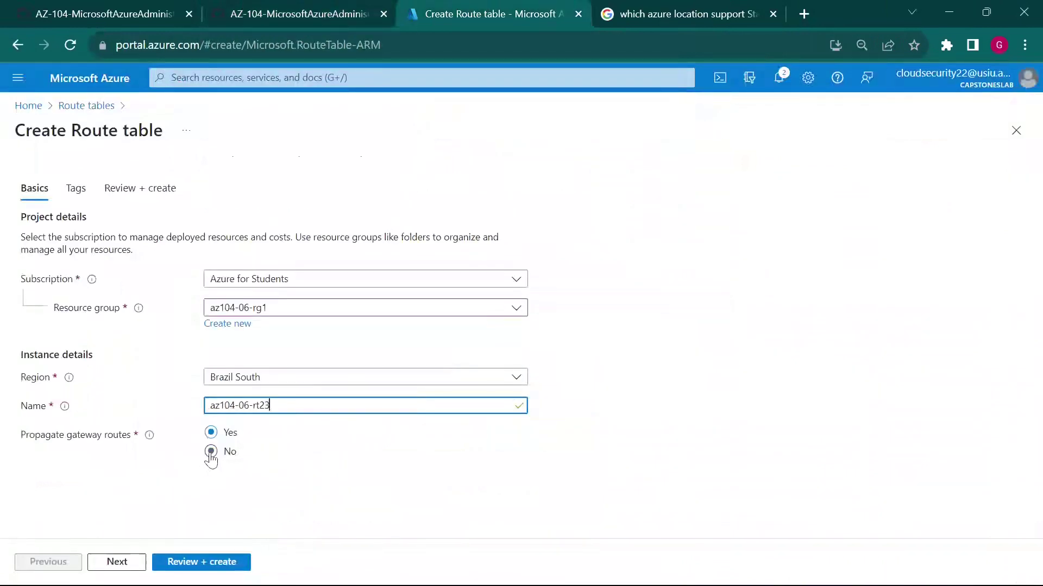
pyautogui.click(210, 452)
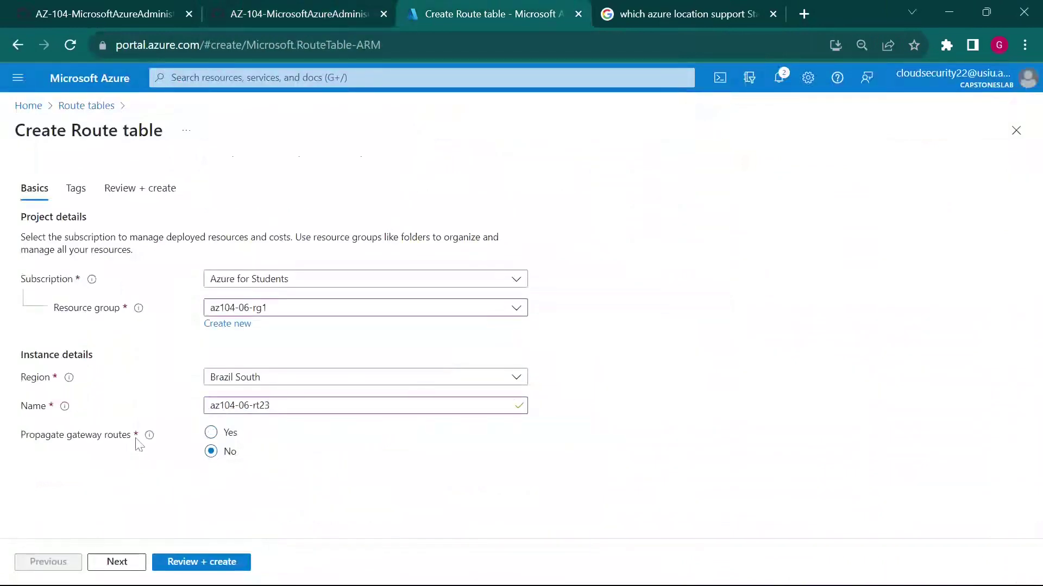
pyautogui.moveTo(149, 436)
pyautogui.click(214, 565)
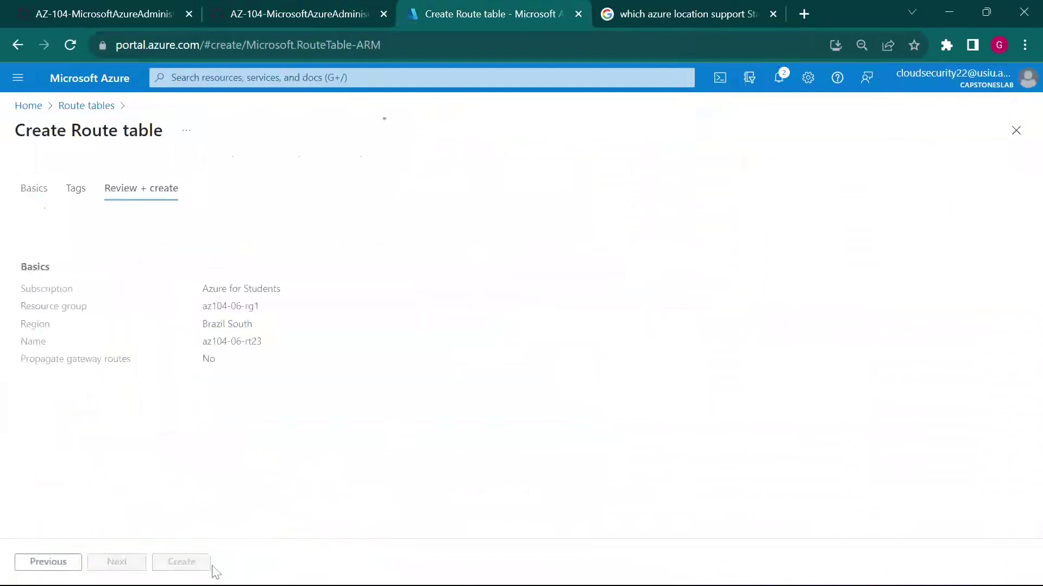
# Read lab steps 12 to 15 in the instructions, return to the Azure portal, and create the az104-06-rt23 route table.
pyautogui.click(328, 8)
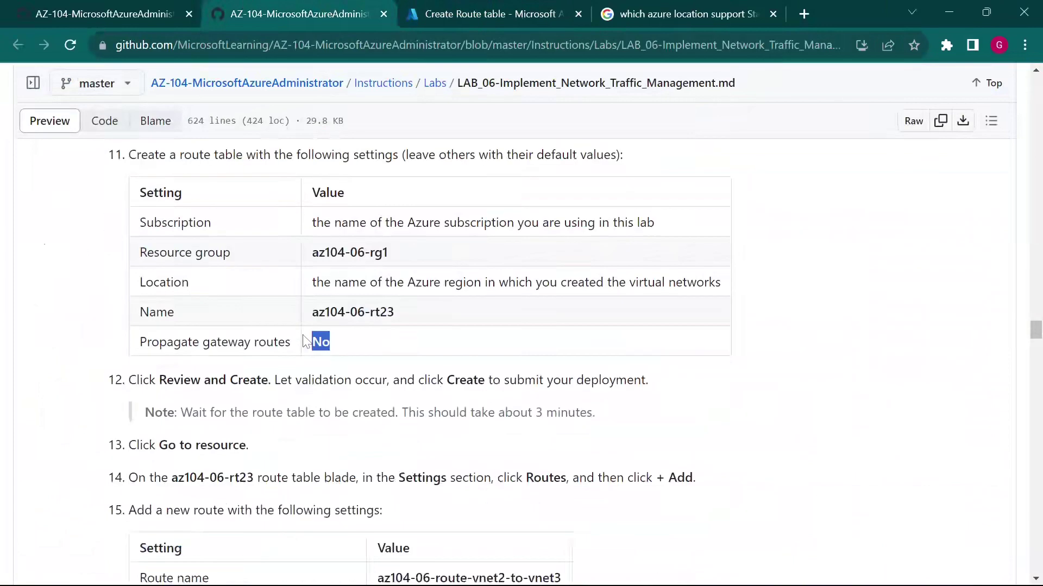
pyautogui.scroll(-1, 305, 342)
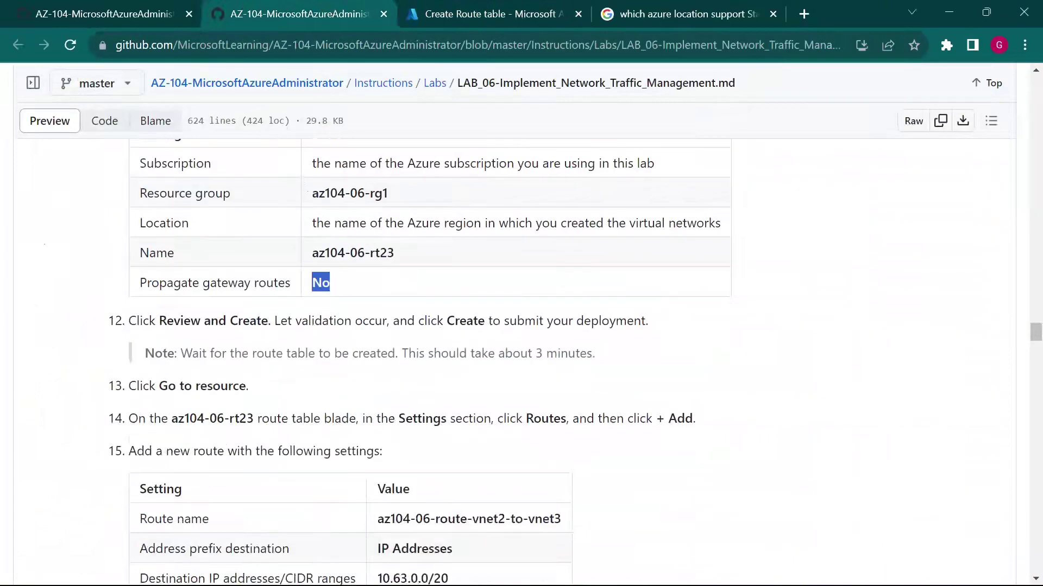
pyautogui.moveTo(201, 354); pyautogui.dragTo(333, 353)
pyautogui.click(333, 354)
pyautogui.scroll(-1, 375, 368)
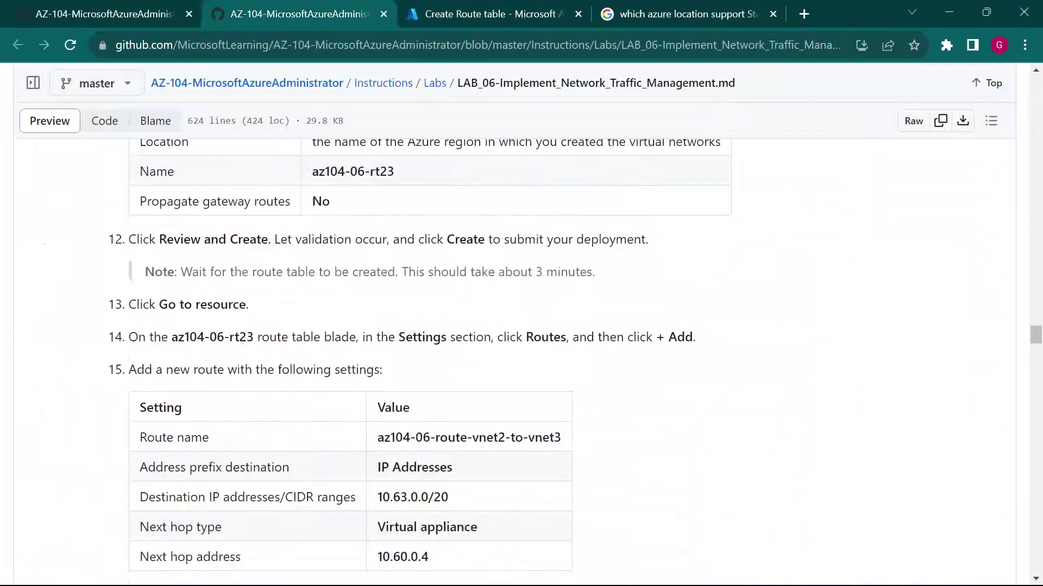
pyautogui.click(546, 8)
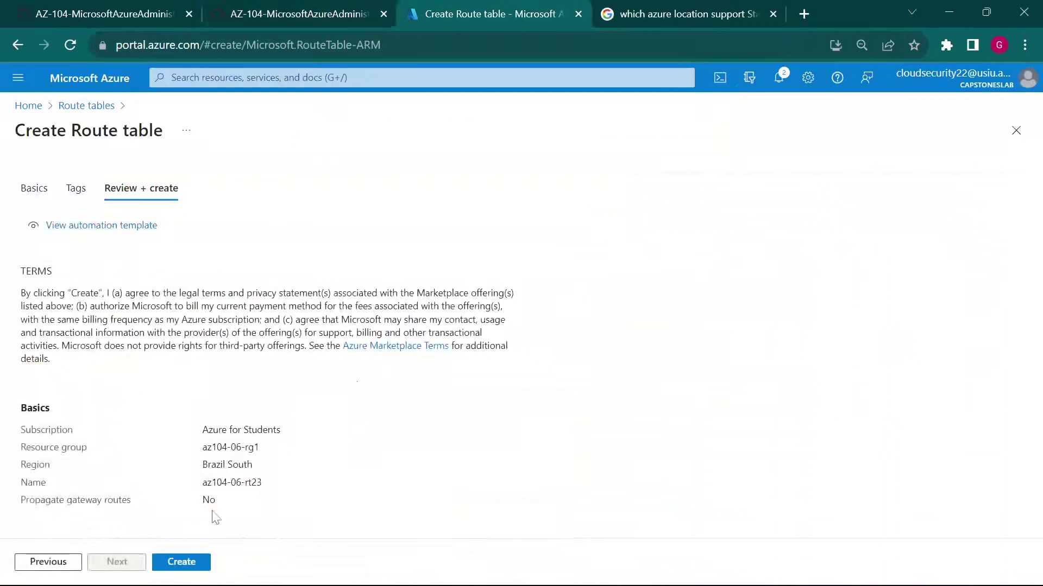
pyautogui.click(193, 563)
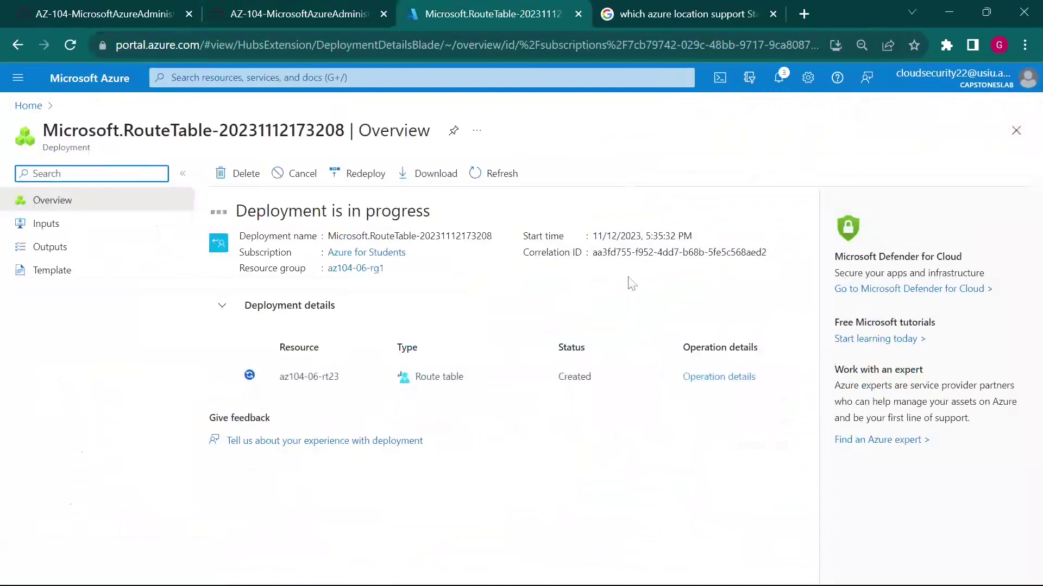
pyautogui.click(772, 567)
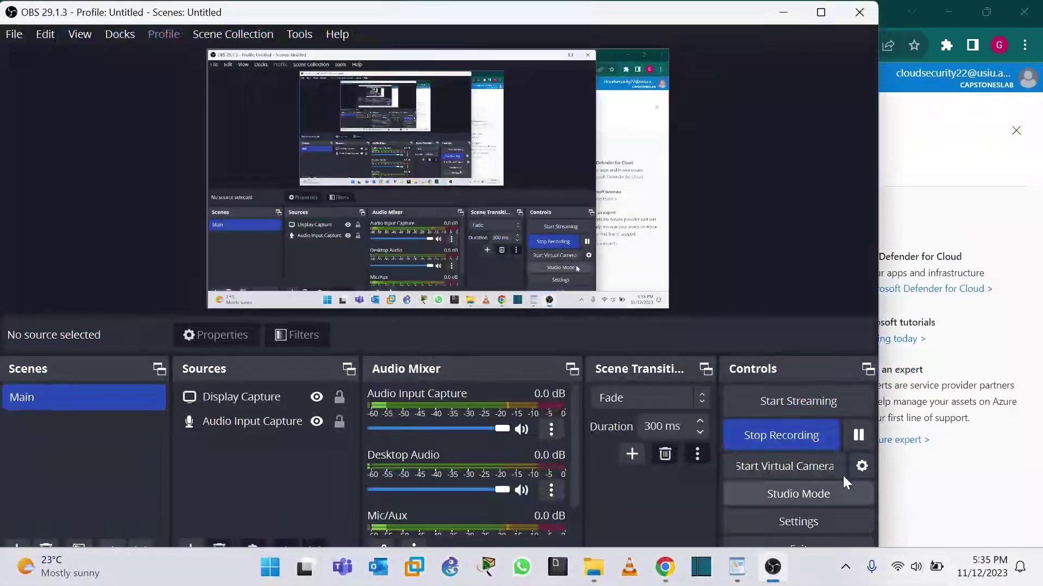
pyautogui.click(859, 437)
pyautogui.click(967, 328)
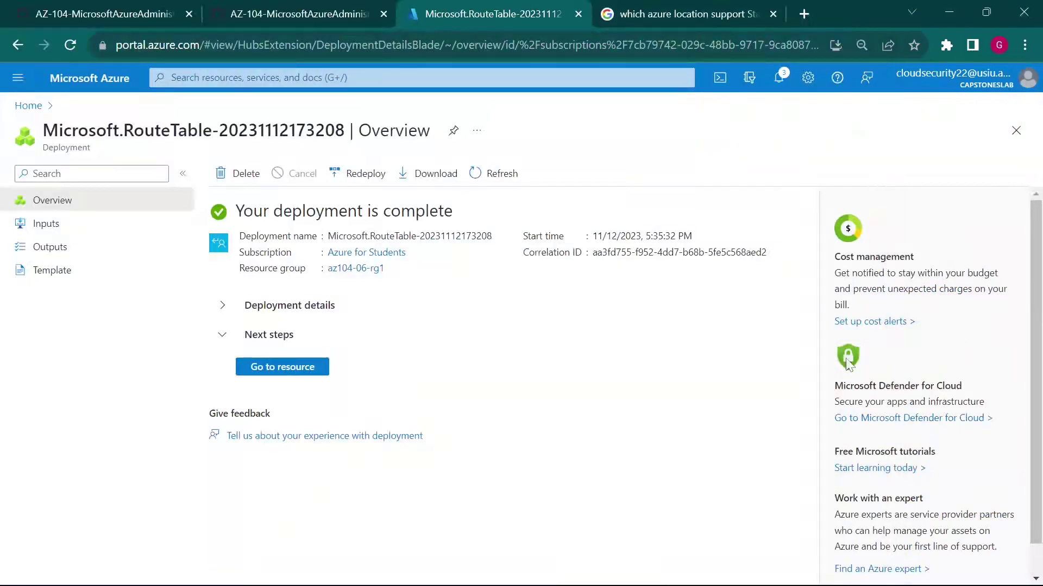
# Go to the deployed route table, reopen az104-06-rt23 through Route tables on the portal home page, and collapse the resource list.
pyautogui.click(313, 373)
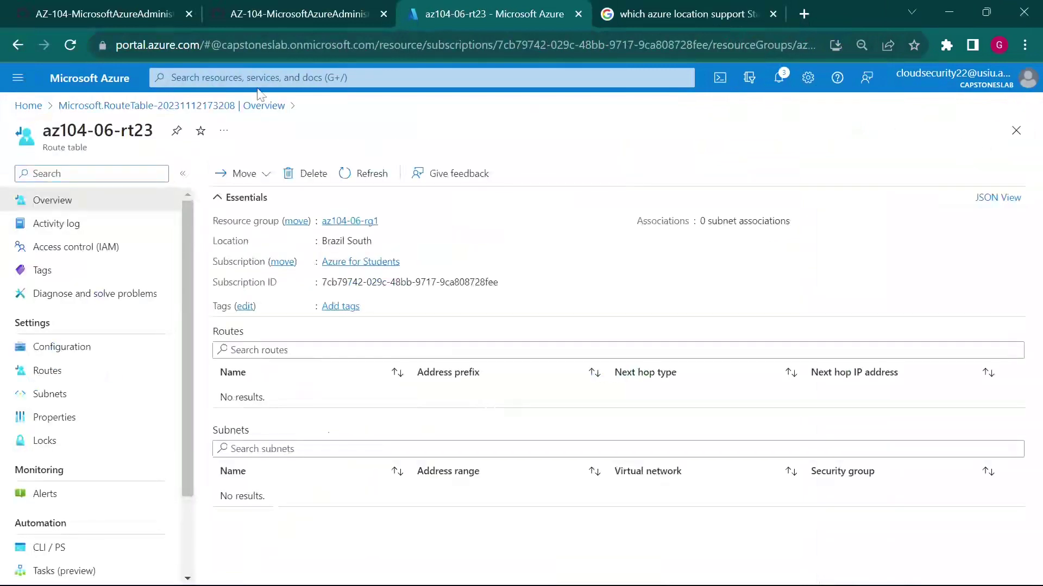
pyautogui.click(120, 85)
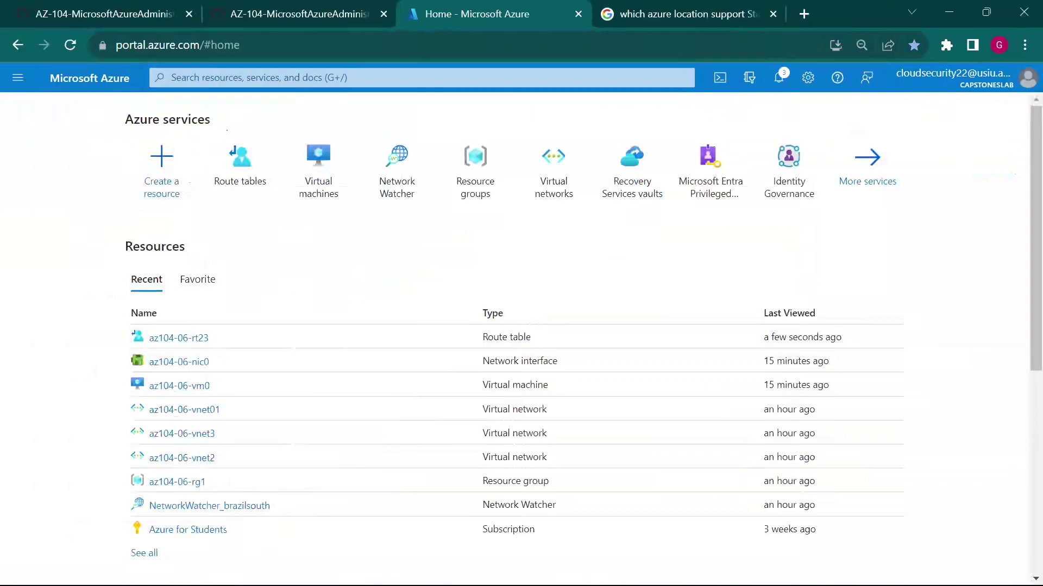
pyautogui.click(263, 184)
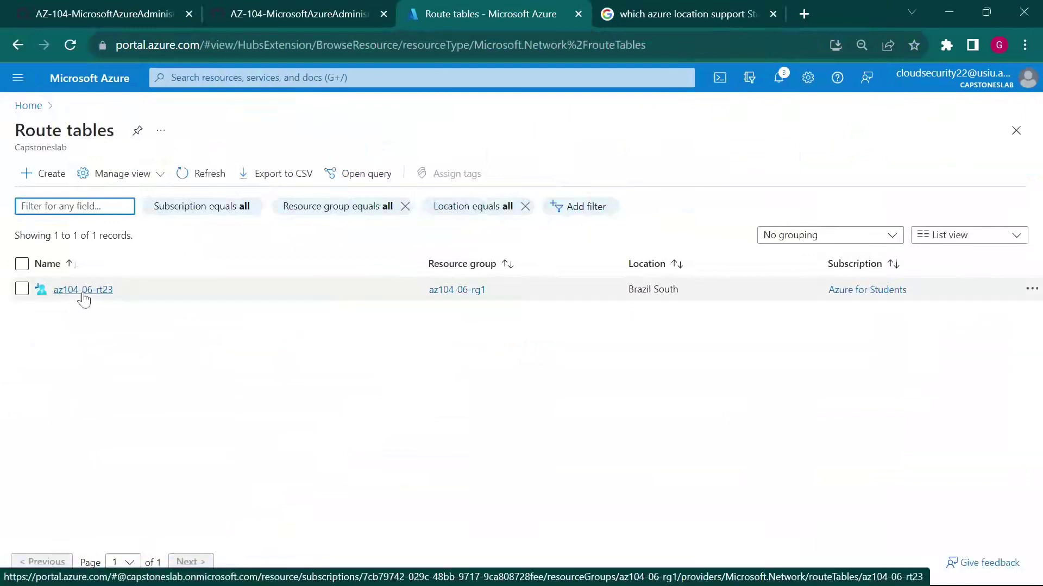
pyautogui.click(83, 290)
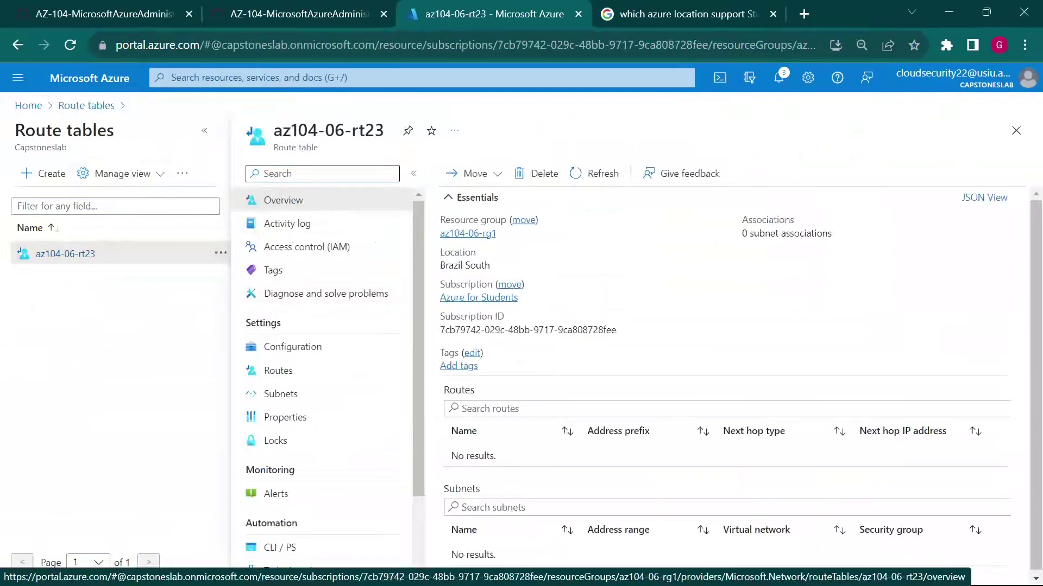
pyautogui.click(205, 131)
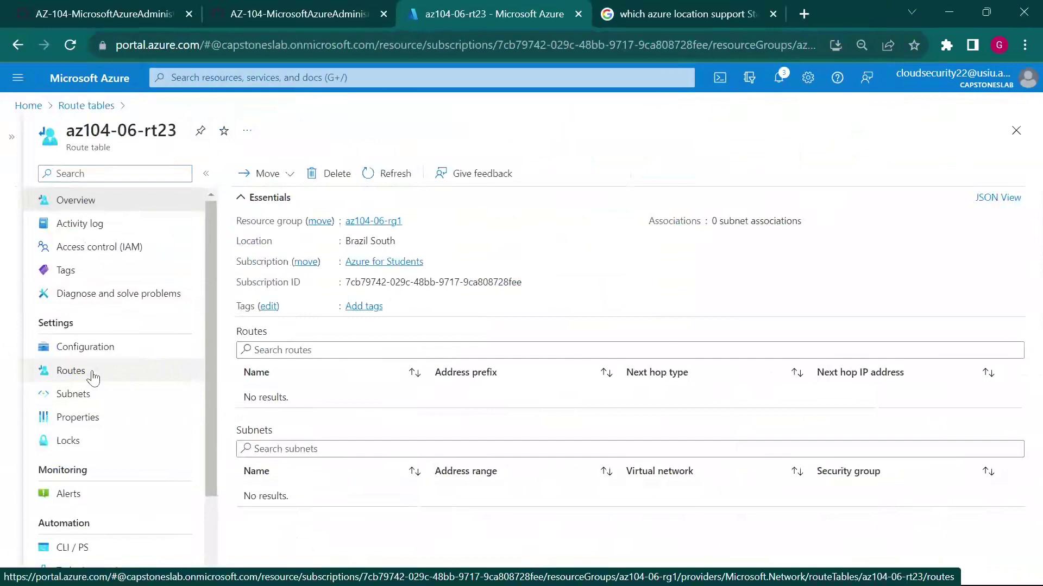
# Examine Task 4 steps 10 to 21 in the lab instructions, covering route table creation, the new route's settings, and the subnet association.
pyautogui.click(282, 12)
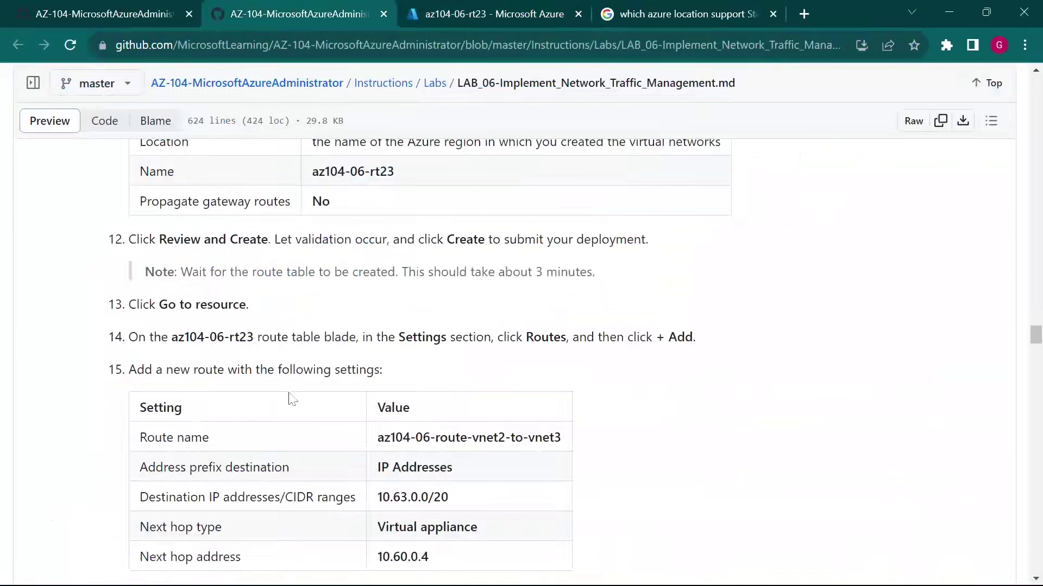
pyautogui.scroll(-1, 328, 382)
pyautogui.scroll(-1, 331, 388)
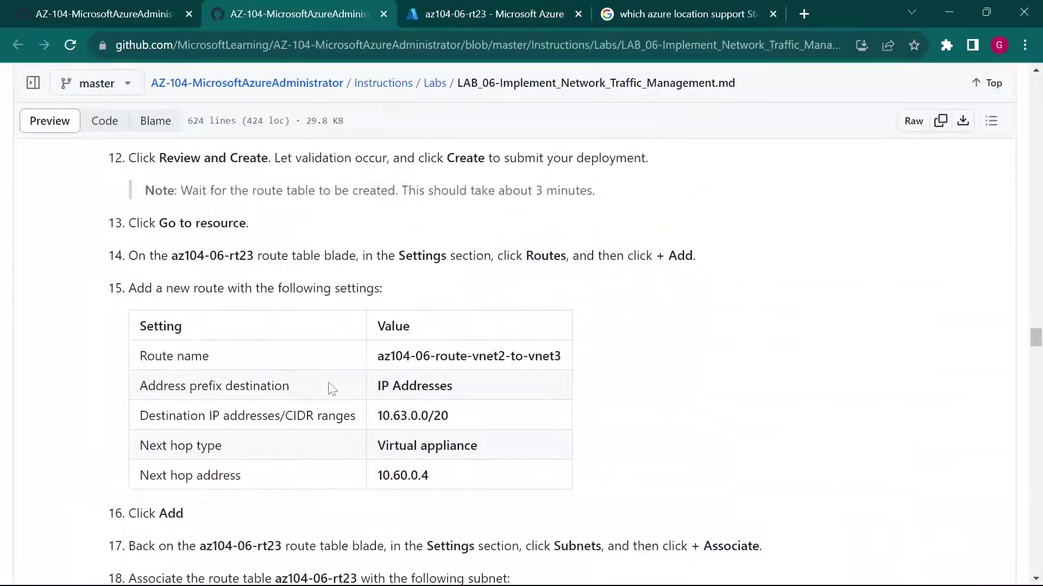
pyautogui.scroll(-3, 332, 387)
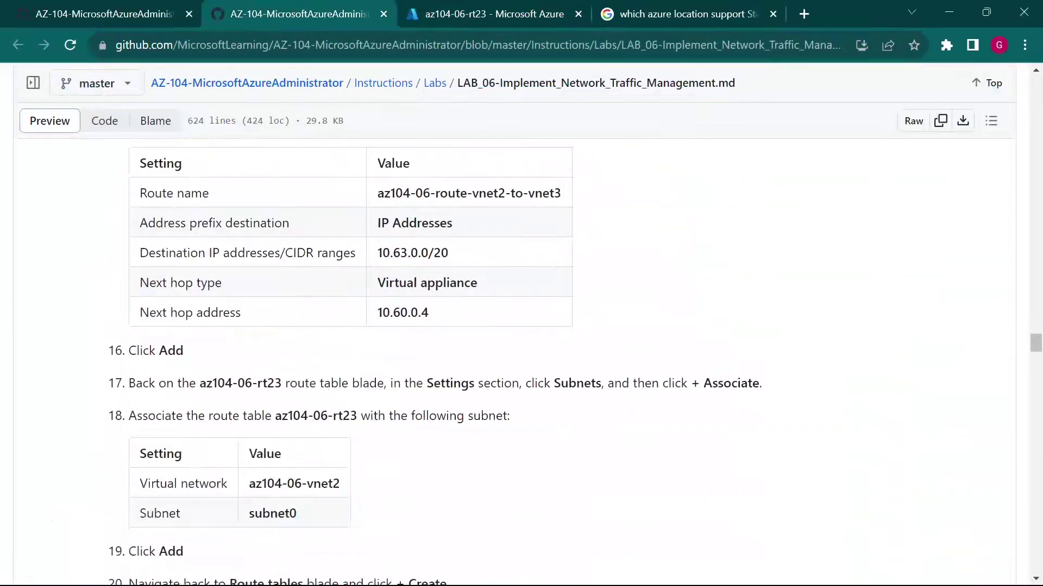
pyautogui.scroll(-5, 305, 379)
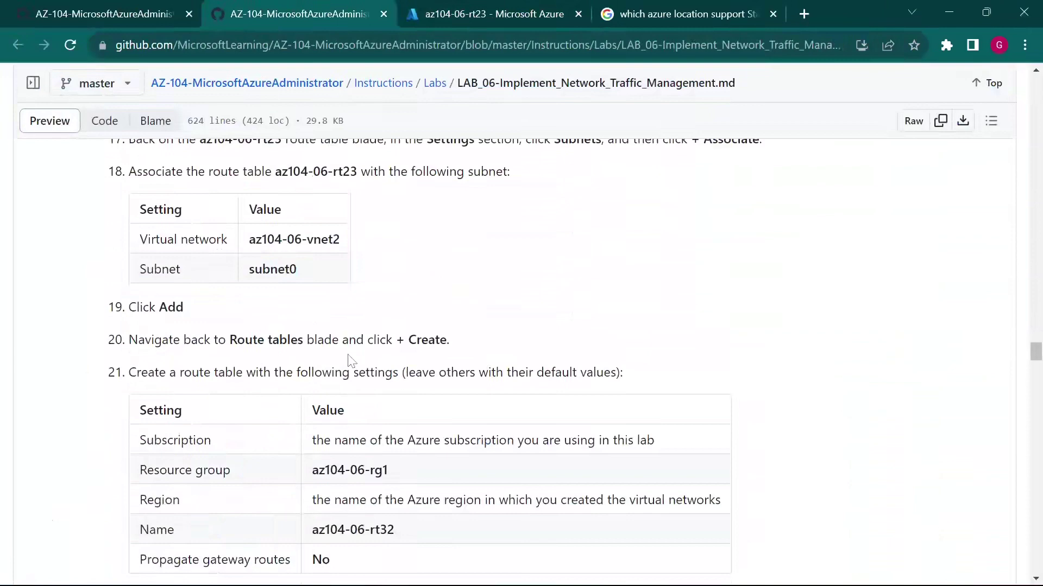
pyautogui.scroll(2, 350, 361)
pyautogui.scroll(8, 352, 361)
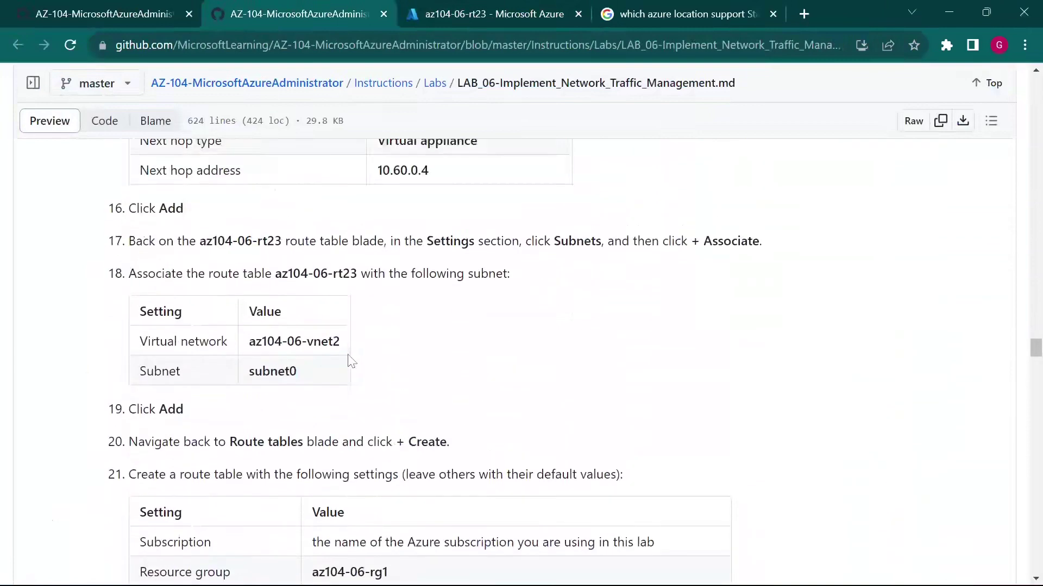
pyautogui.scroll(6, 350, 360)
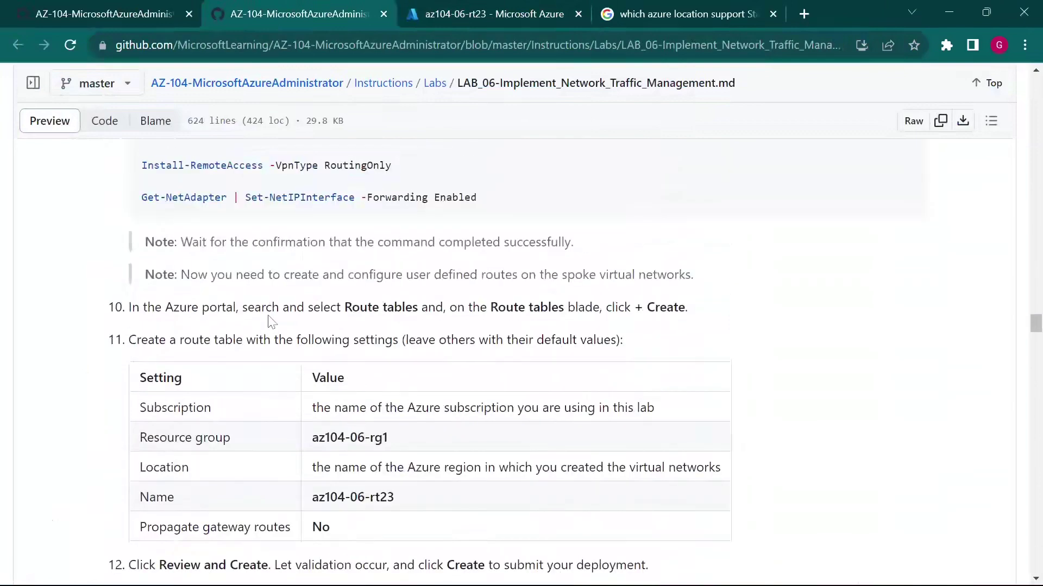
pyautogui.moveTo(126, 307); pyautogui.dragTo(701, 311)
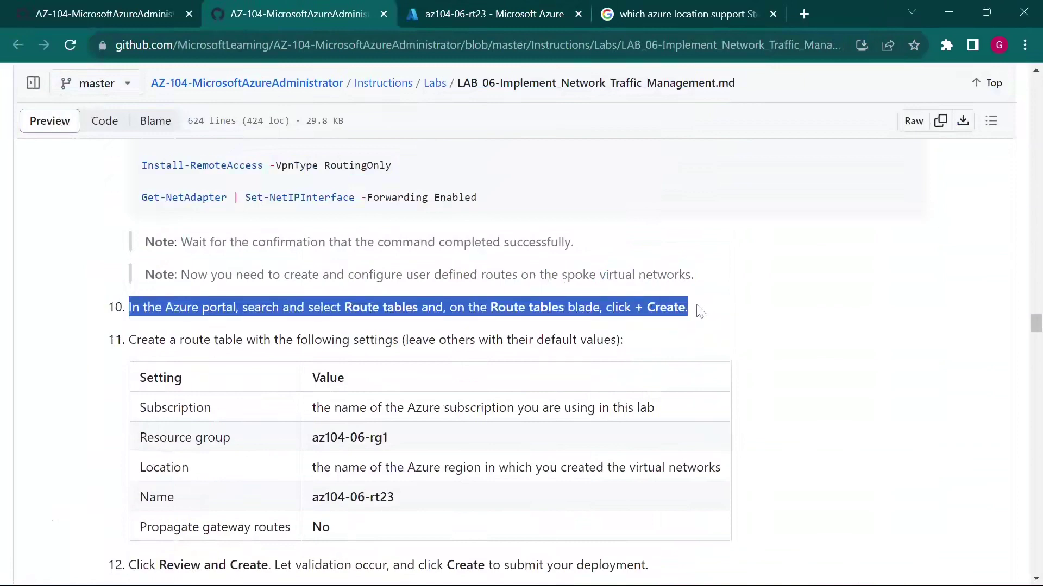
# Review lab steps 10 to 18 in the instructions, focusing on the route settings and the subnet association for az104-06-rt23.
pyautogui.scroll(-2, 398, 329)
pyautogui.click(275, 278)
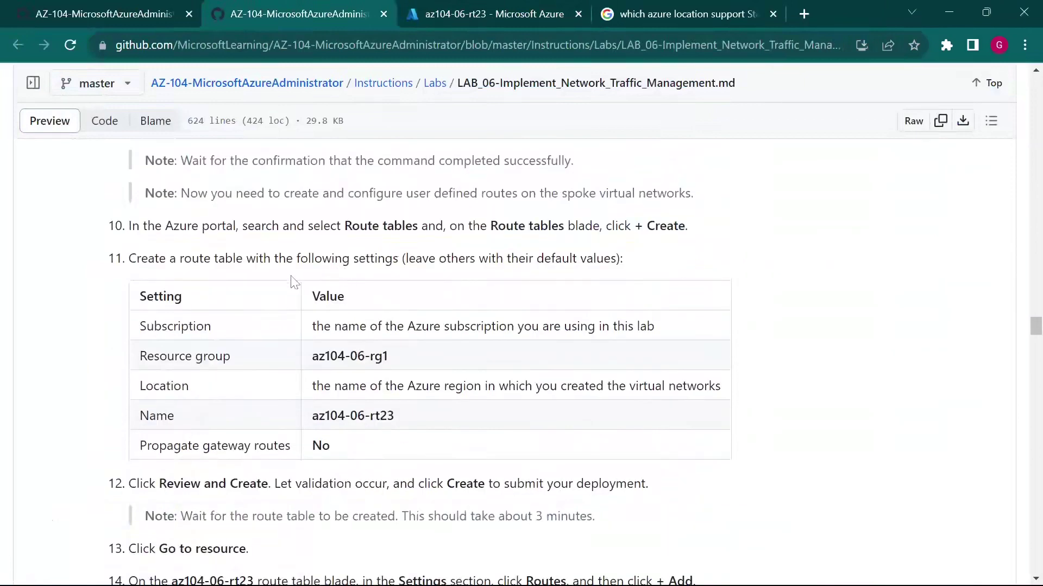
pyautogui.scroll(-3, 316, 280)
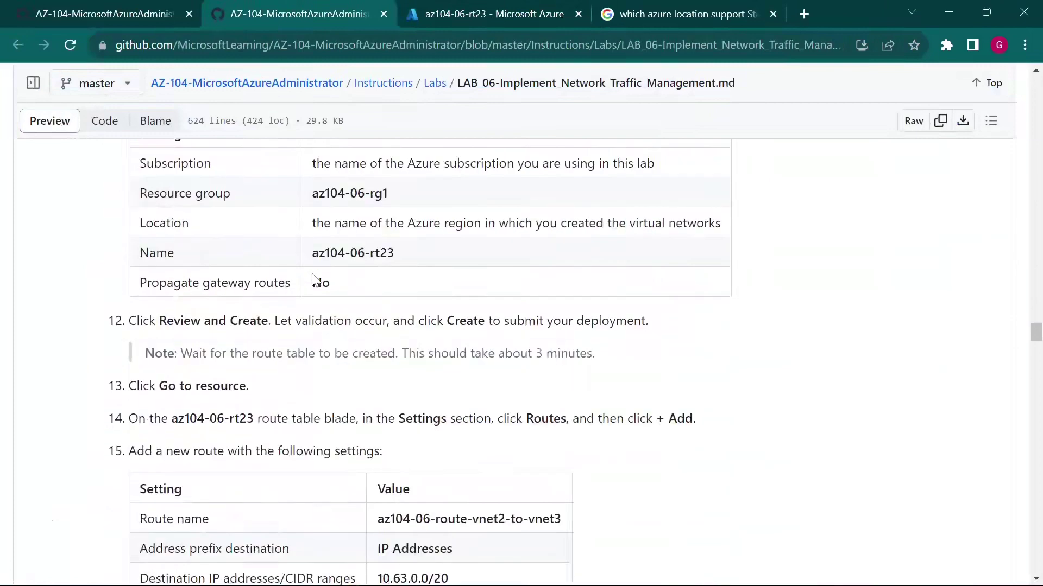
pyautogui.scroll(-3, 221, 331)
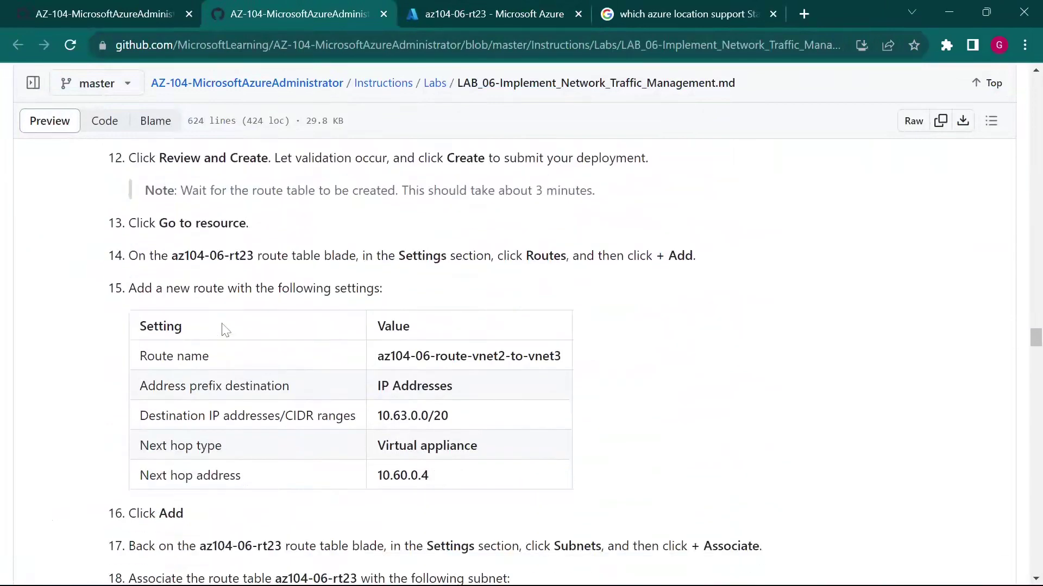
pyautogui.moveTo(108, 226); pyautogui.dragTo(198, 243)
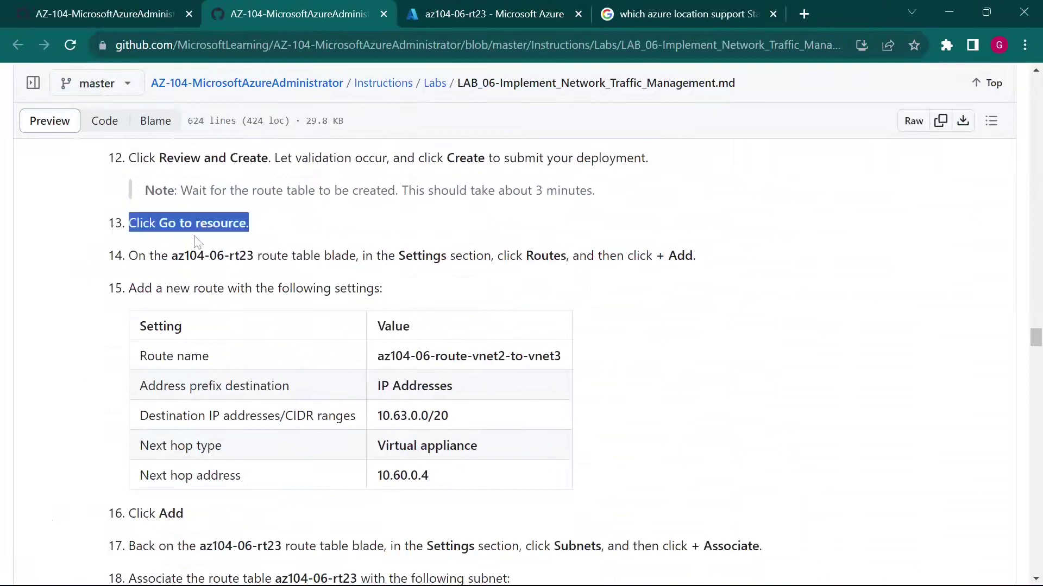
pyautogui.click(259, 228)
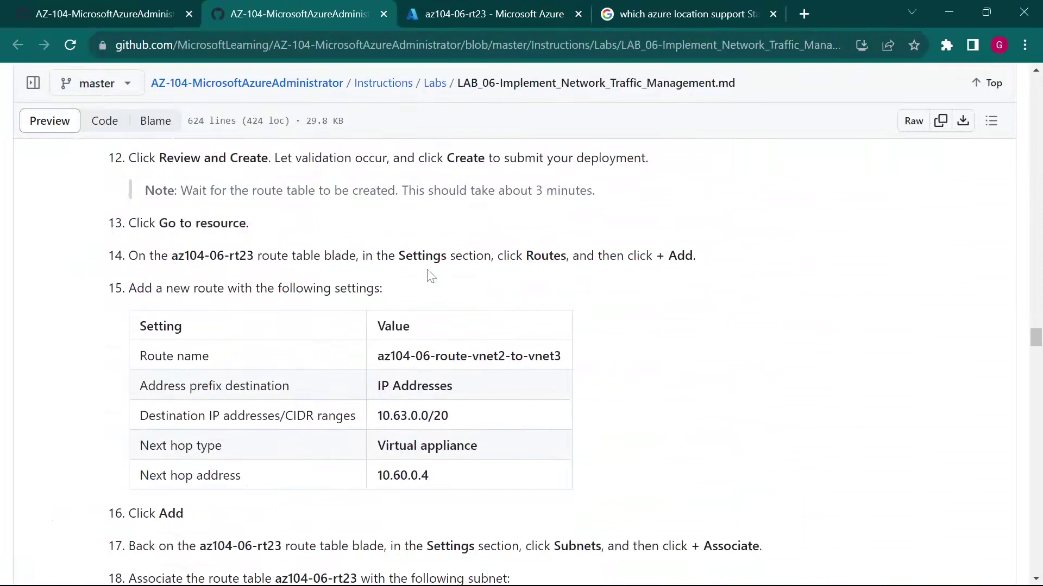
pyautogui.moveTo(523, 256); pyautogui.dragTo(601, 256)
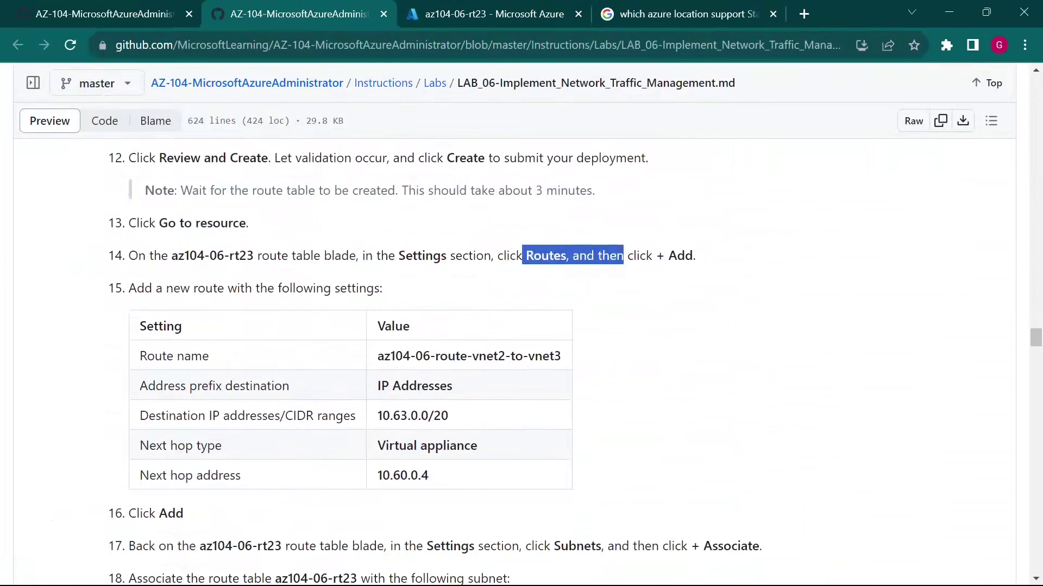
pyautogui.scroll(-3, 617, 325)
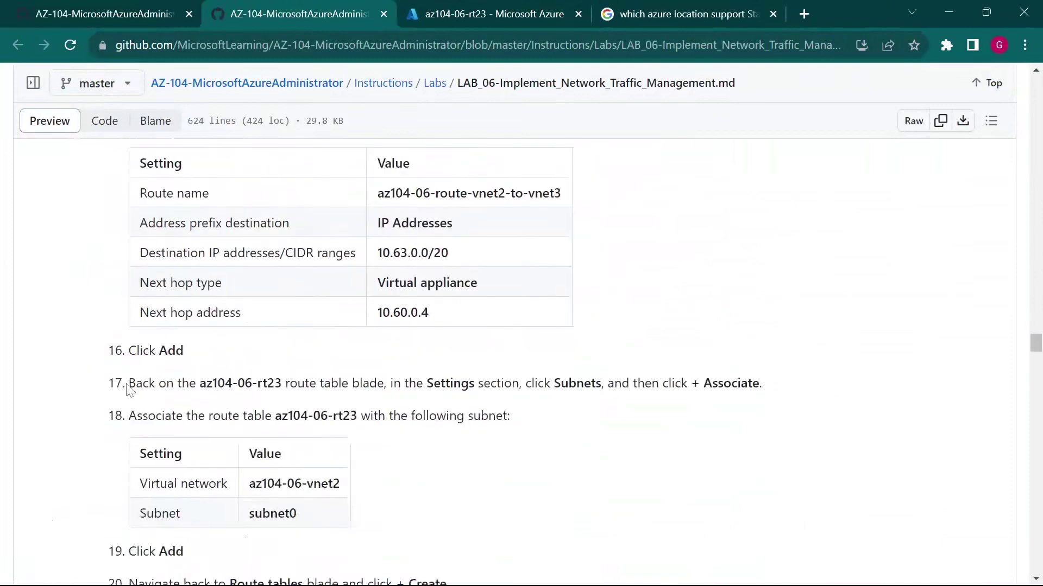
pyautogui.moveTo(128, 384); pyautogui.dragTo(269, 384)
pyautogui.moveTo(449, 384); pyautogui.dragTo(454, 383)
pyautogui.moveTo(553, 383); pyautogui.dragTo(637, 384)
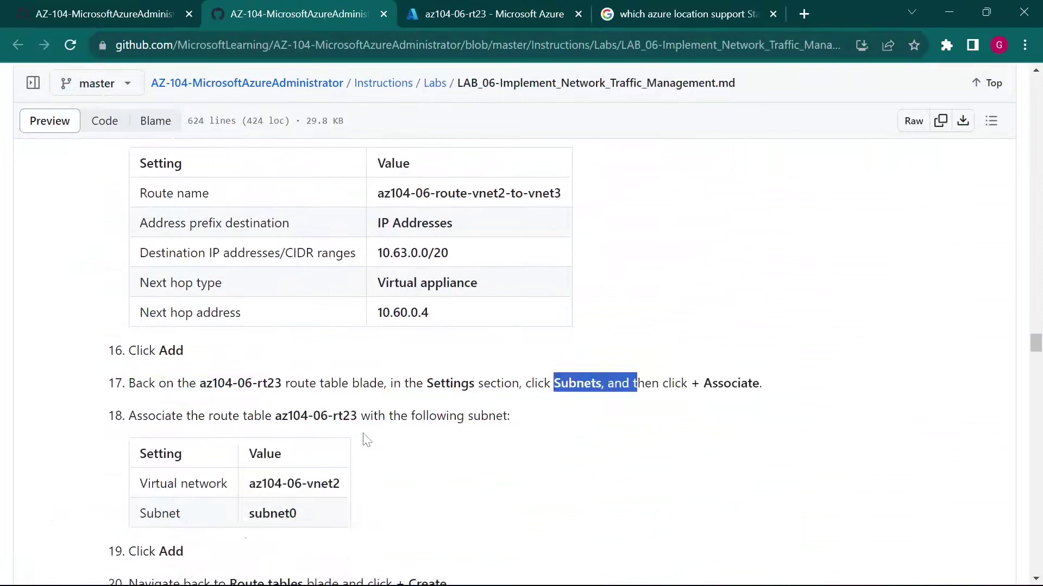
pyautogui.moveTo(275, 416); pyautogui.dragTo(411, 415)
pyautogui.click(377, 440)
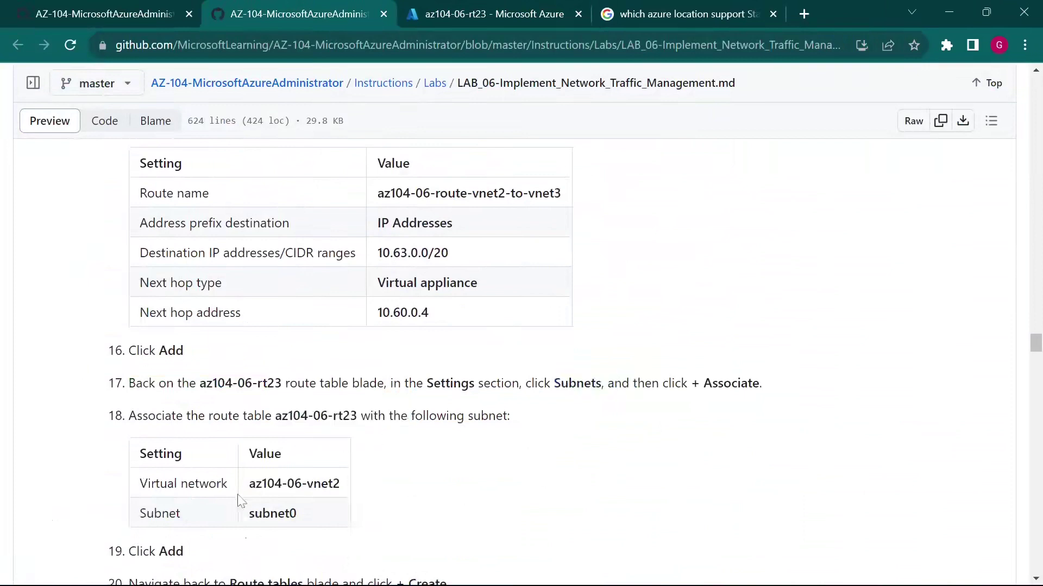
pyautogui.moveTo(343, 487); pyautogui.dragTo(254, 515)
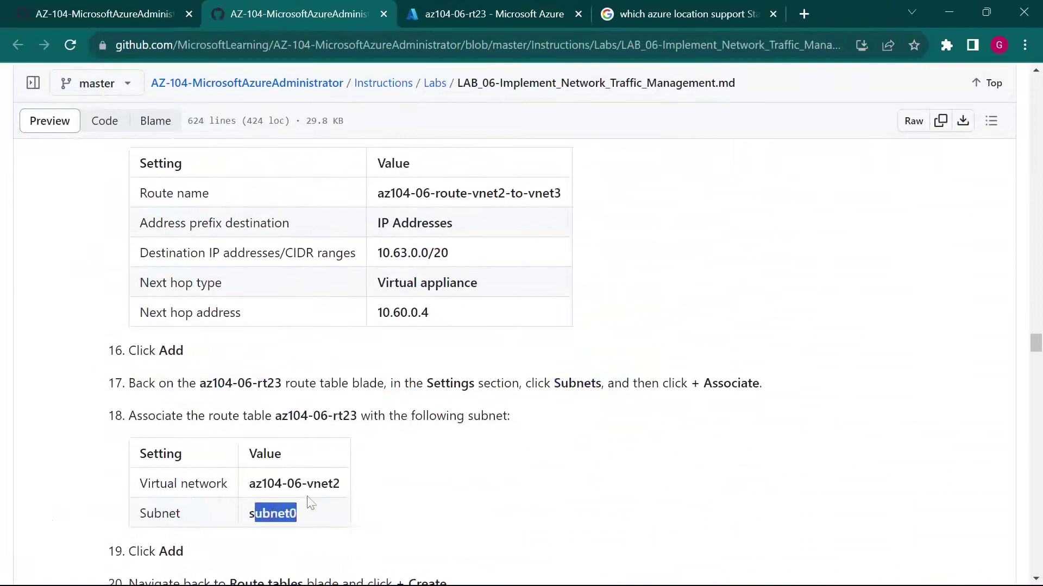
# Return to the Azure portal and associate subnet0 of the az104-06-vnet2 virtual network with the az104-06-rt23 route table.
pyautogui.click(463, 11)
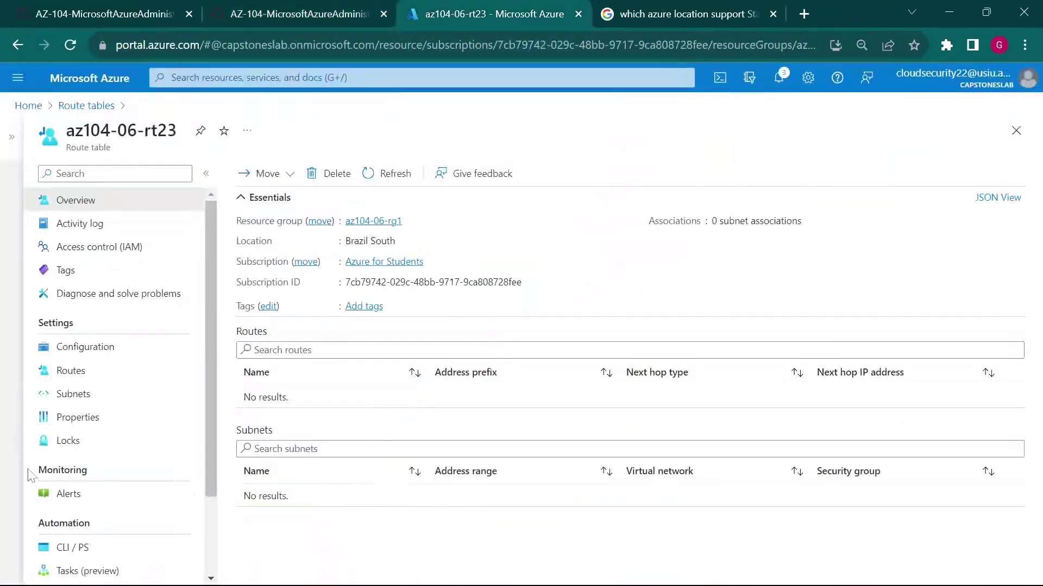
pyautogui.click(85, 399)
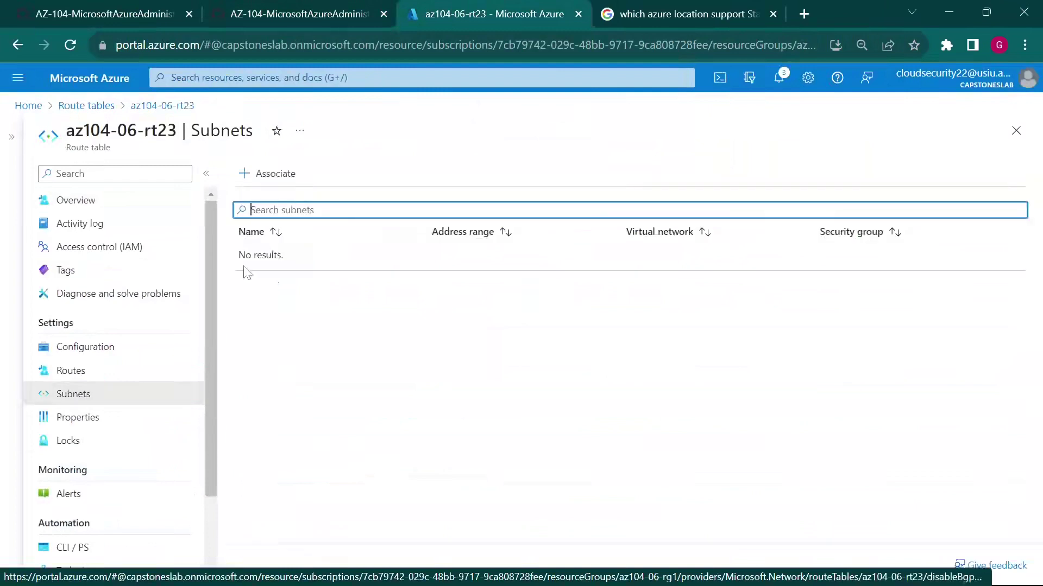
pyautogui.click(276, 174)
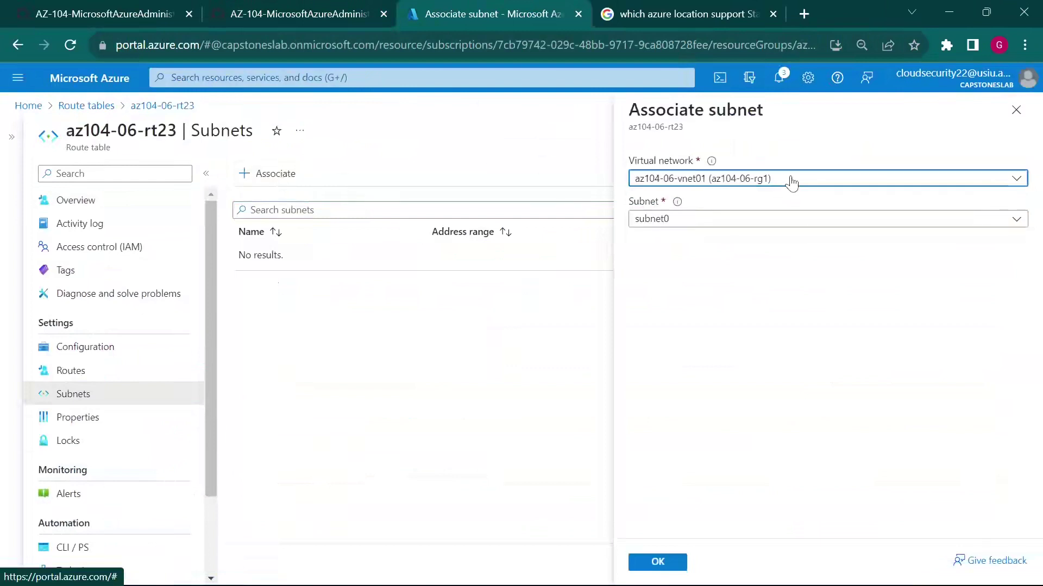
pyautogui.click(791, 183)
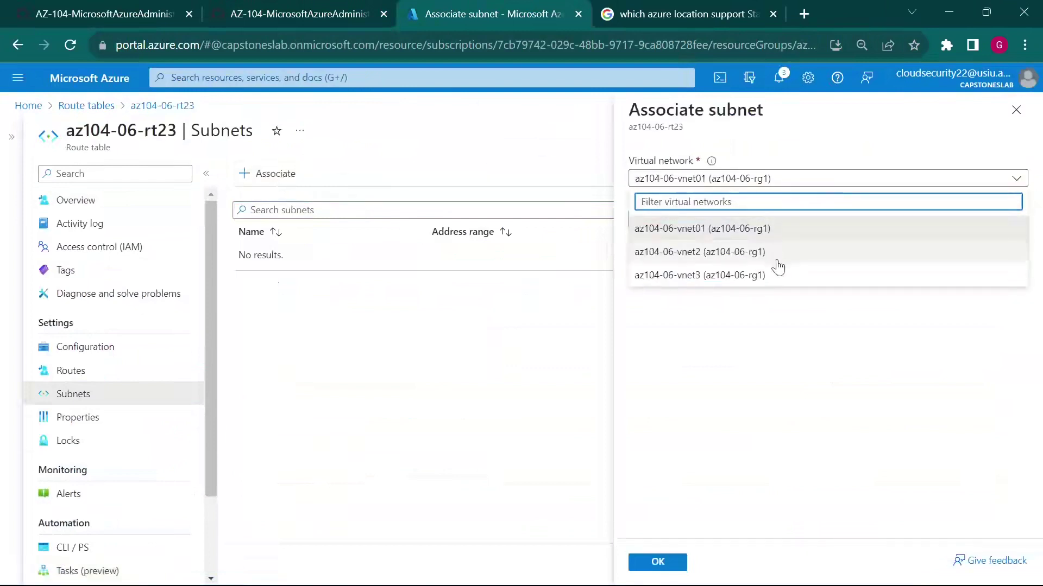
pyautogui.click(787, 254)
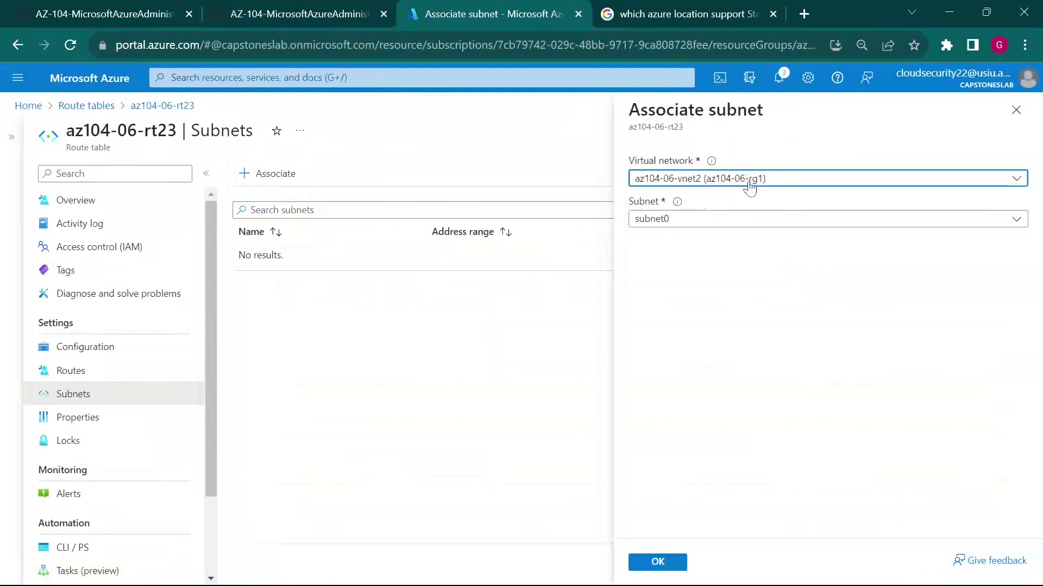
pyautogui.click(739, 222)
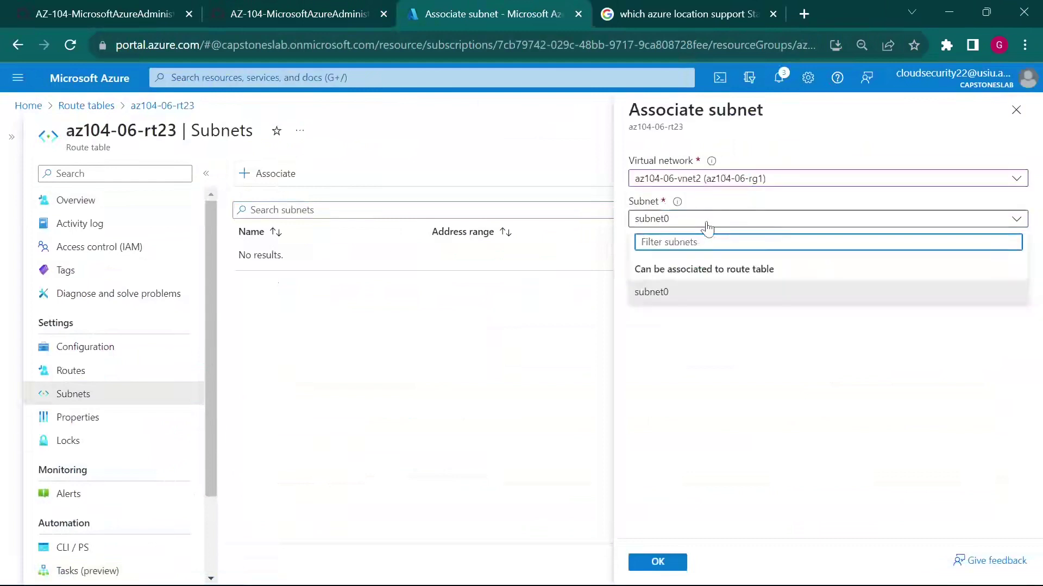
pyautogui.click(687, 300)
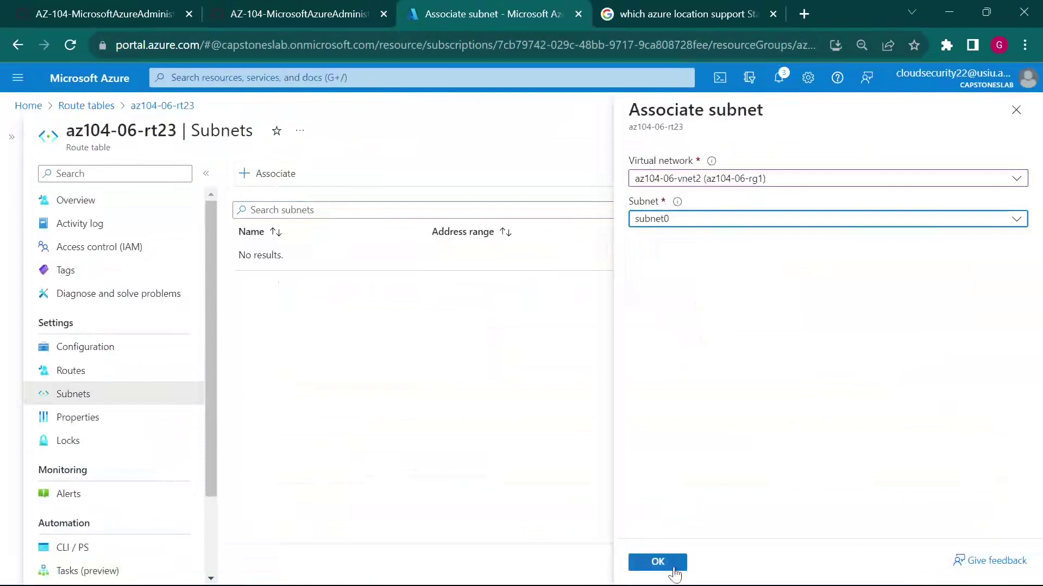
pyautogui.click(670, 567)
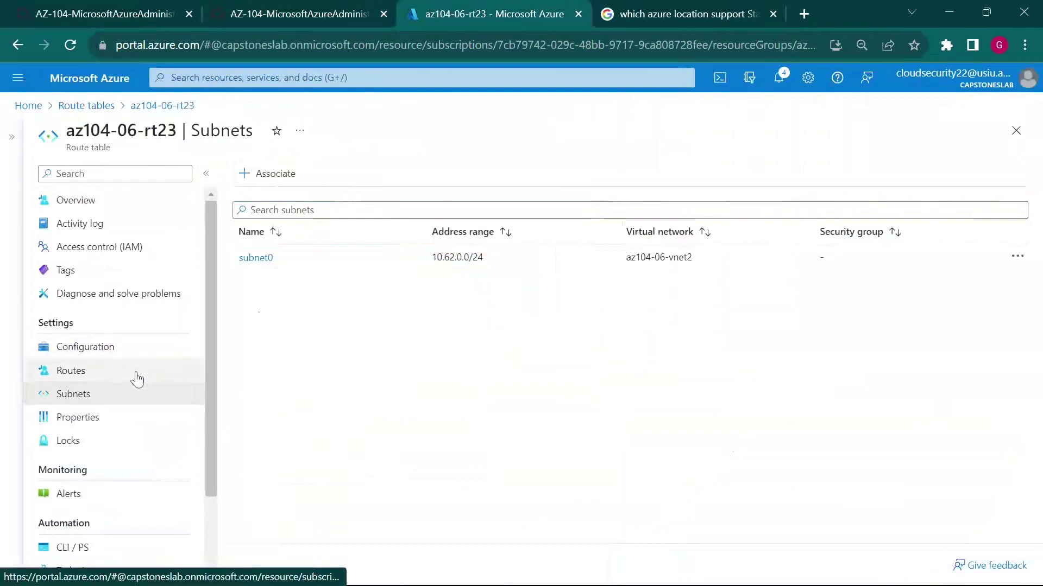
# Start a new route in az104-06-rt23 and name it az104-06-route-vnet2-to-vnet3, copying the name from lab step 15.
pyautogui.click(136, 376)
pyautogui.click(328, 5)
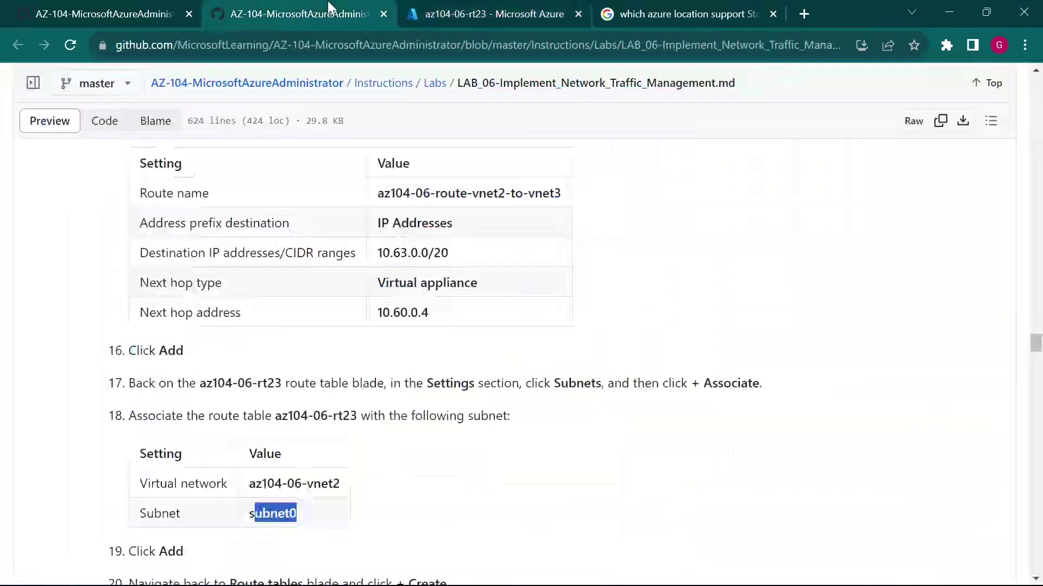
pyautogui.scroll(1, 363, 326)
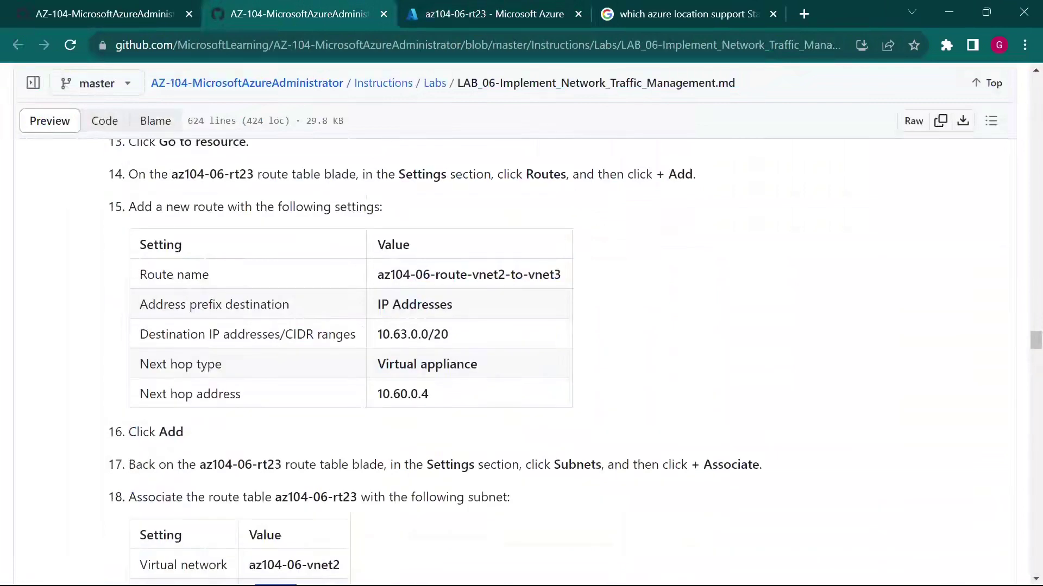
pyautogui.moveTo(137, 207); pyautogui.dragTo(355, 207)
pyautogui.click(389, 212)
pyautogui.moveTo(377, 274); pyautogui.dragTo(601, 283)
pyautogui.hotkey('ctrl', 'c')
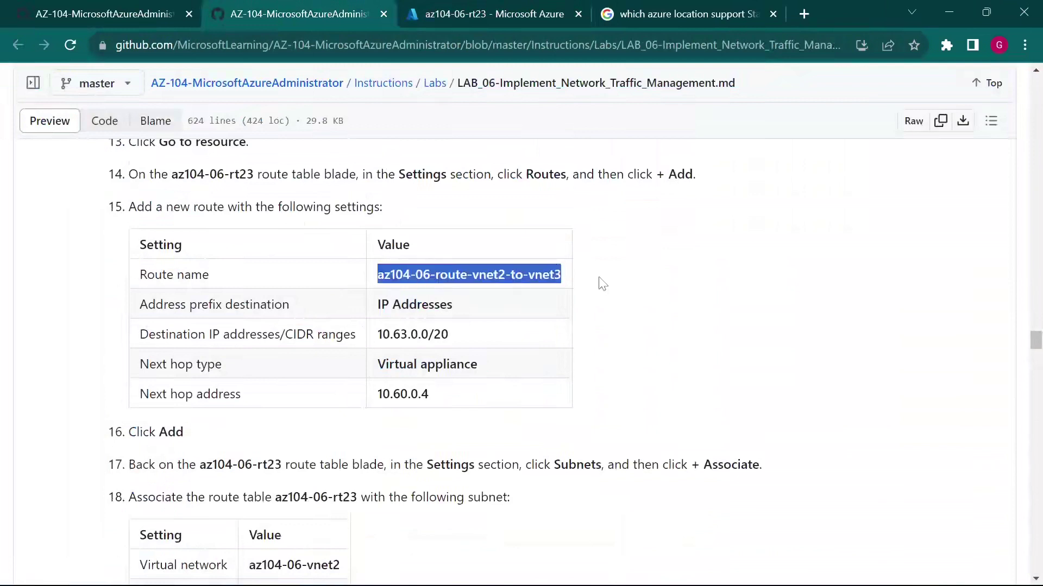
pyautogui.click(437, 11)
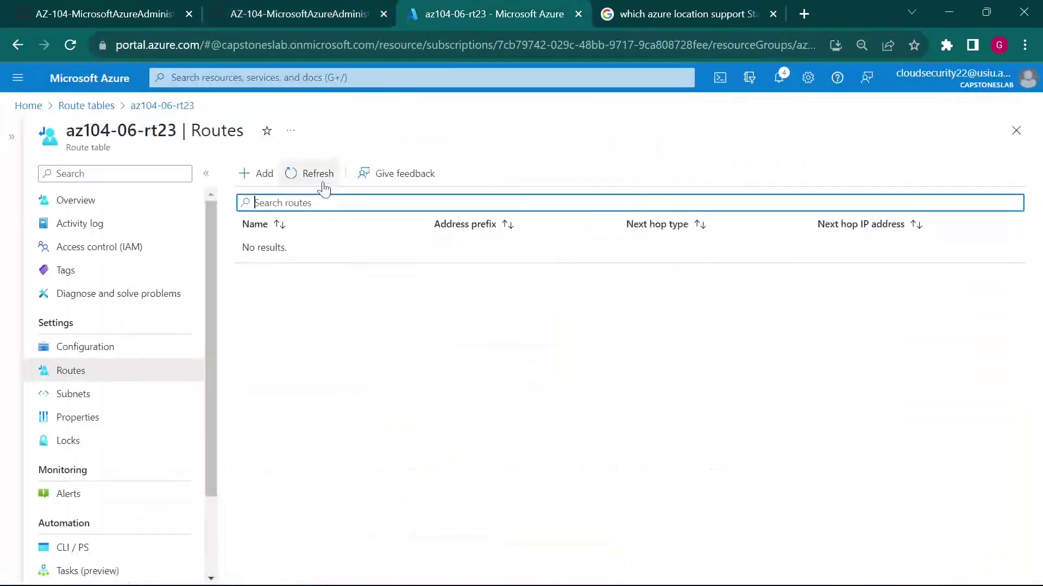
pyautogui.click(253, 175)
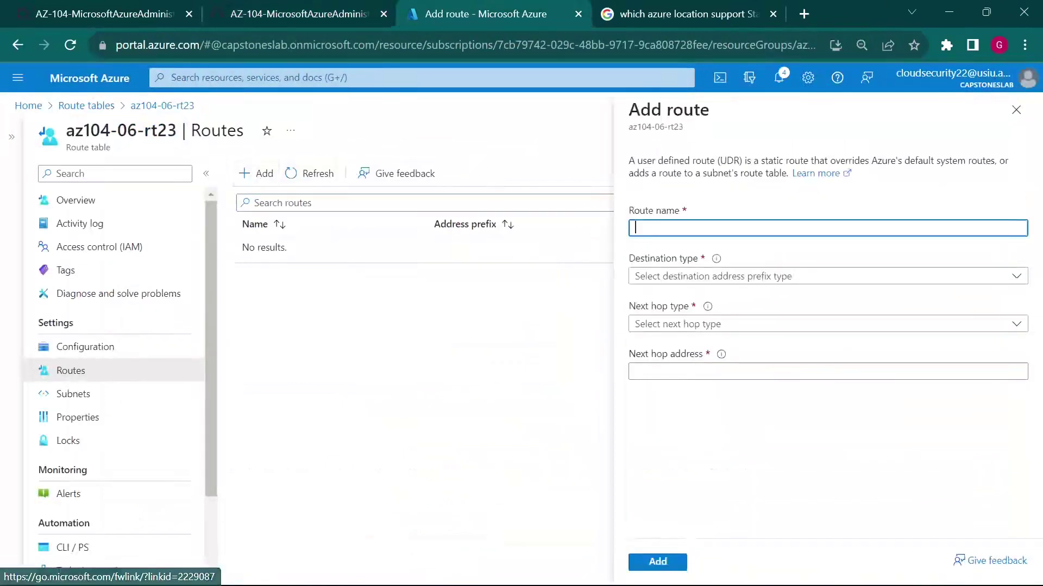
pyautogui.hotkey('ctrl', 'v')
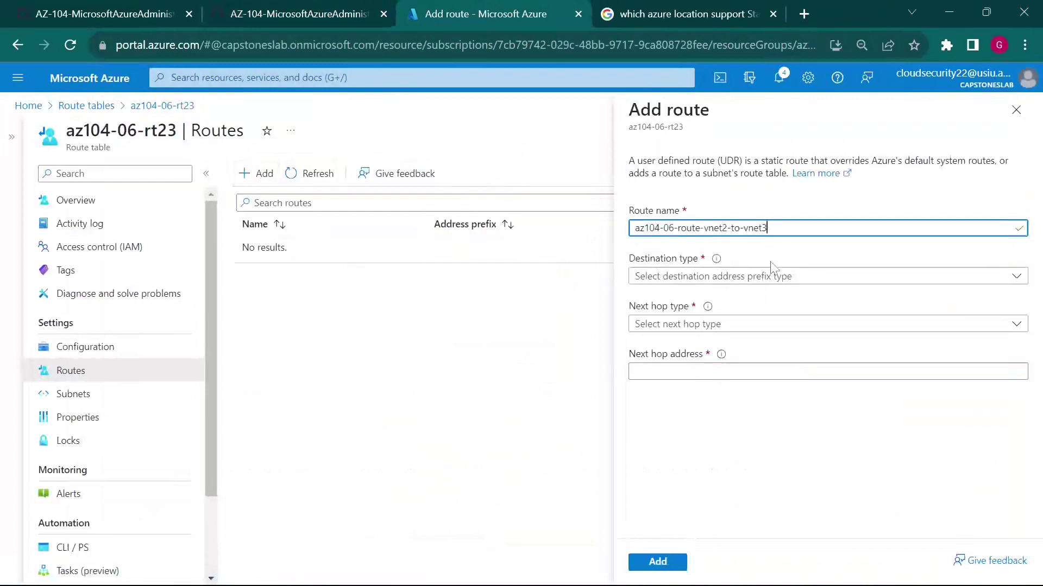
# Check the address prefix destination in the lab instructions and set the new route's destination type to IP Addresses.
pyautogui.click(334, 8)
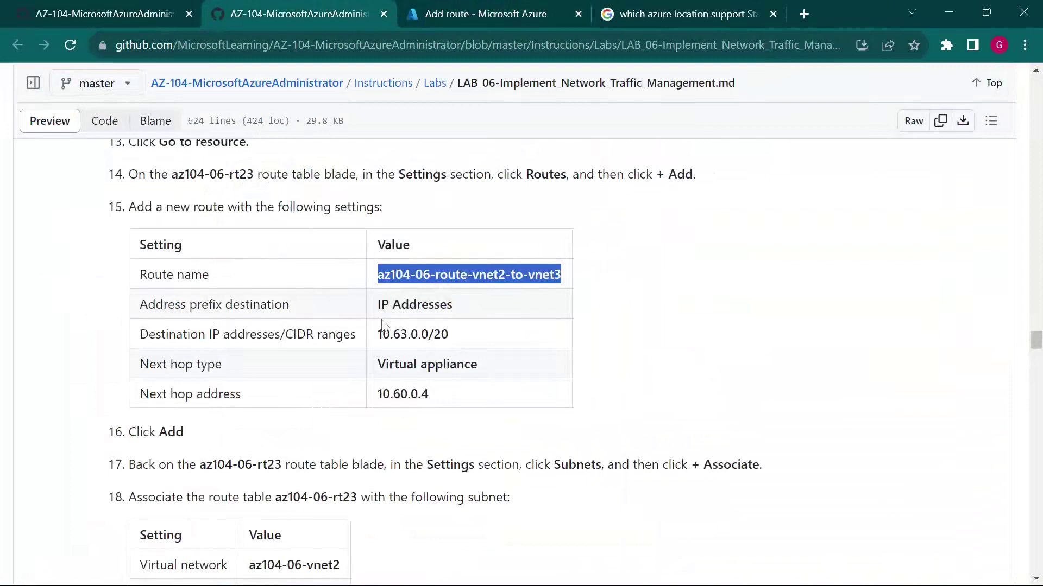
pyautogui.moveTo(457, 305); pyautogui.dragTo(383, 305)
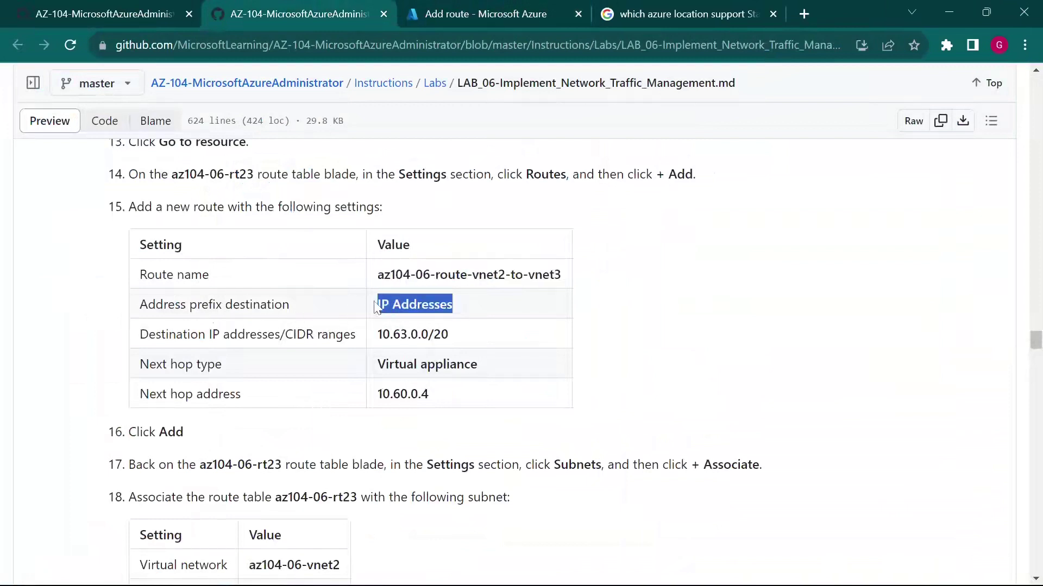
pyautogui.click(470, 6)
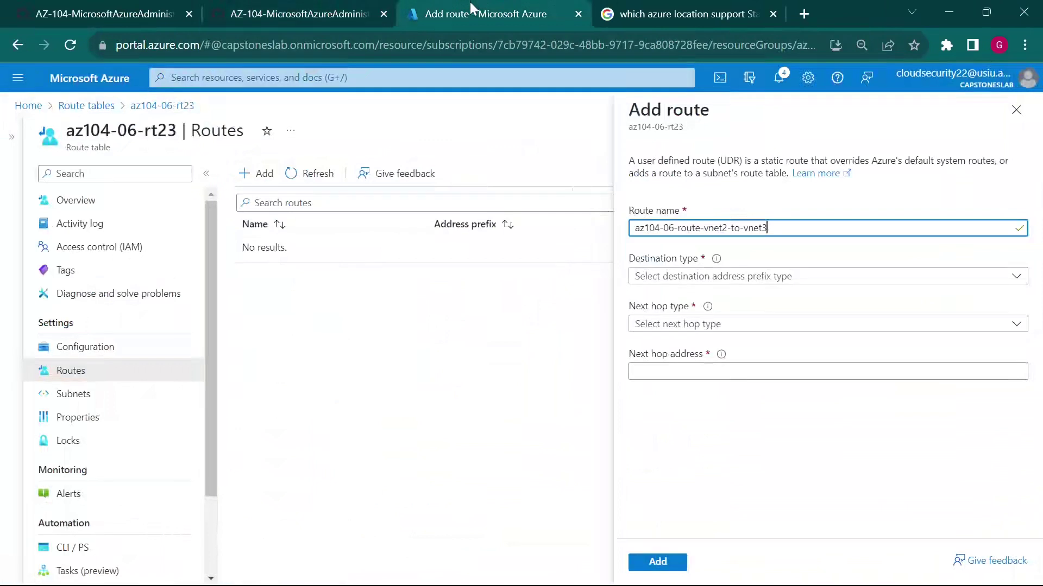
pyautogui.click(766, 280)
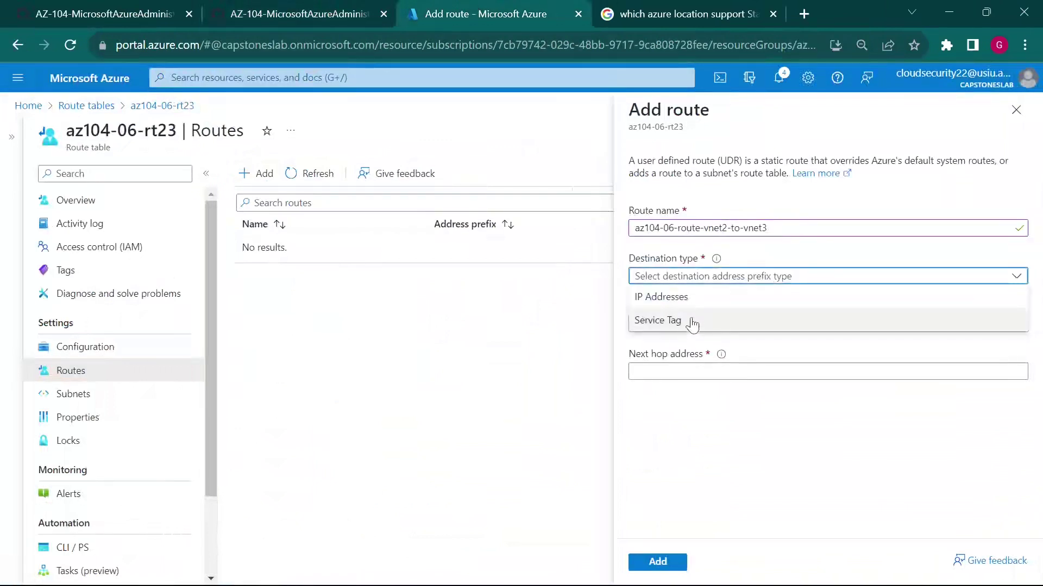
pyautogui.click(690, 300)
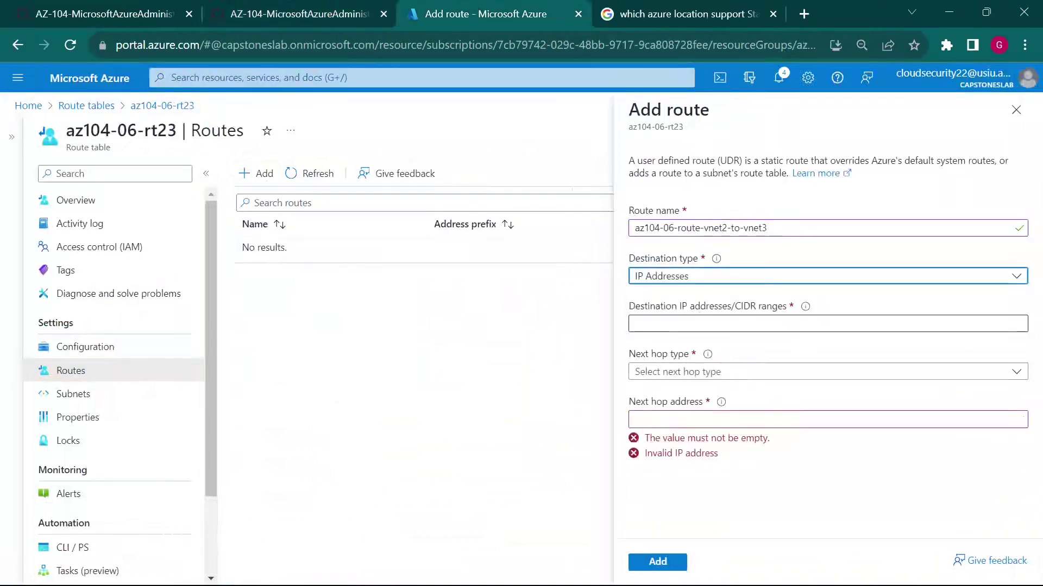
# Copy the destination range from the lab instructions and set the route's destination IP addresses/CIDR ranges to 10.63.0.0/20.
pyautogui.click(337, 14)
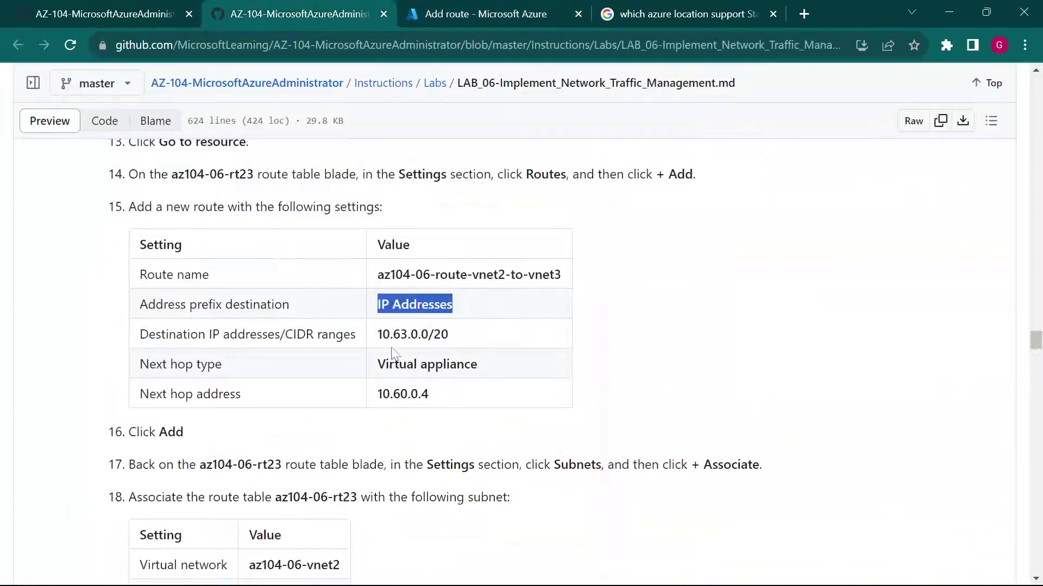
pyautogui.moveTo(377, 334); pyautogui.dragTo(457, 343)
pyautogui.hotkey('ctrl', 'c')
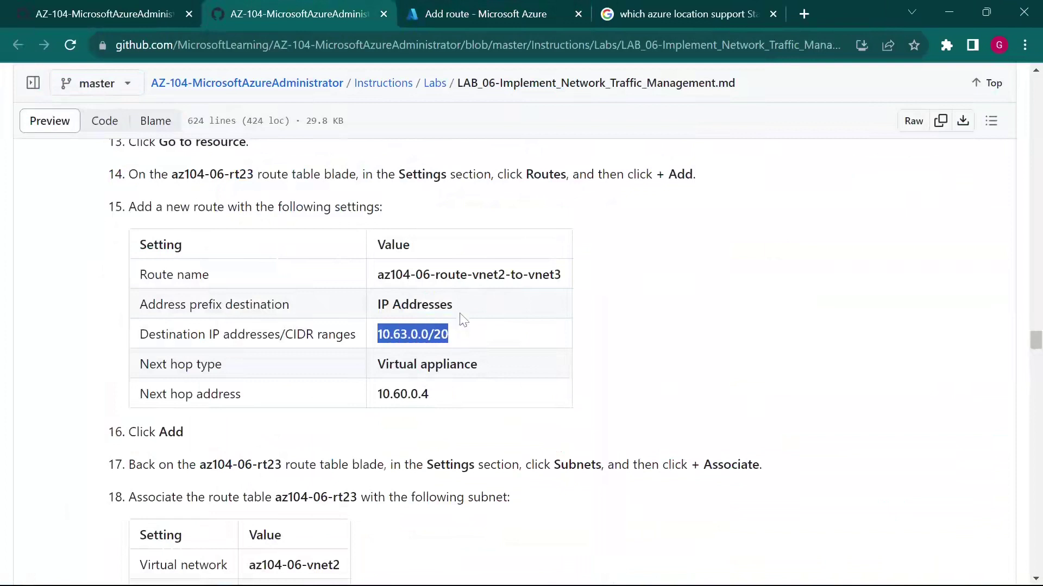
pyautogui.click(507, 4)
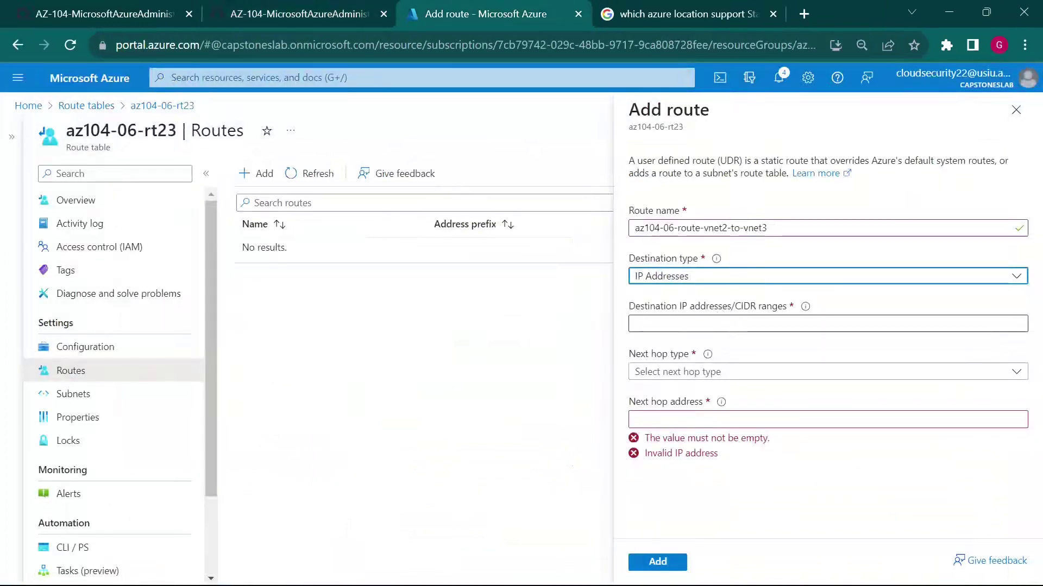
pyautogui.click(334, 7)
pyautogui.click(461, 6)
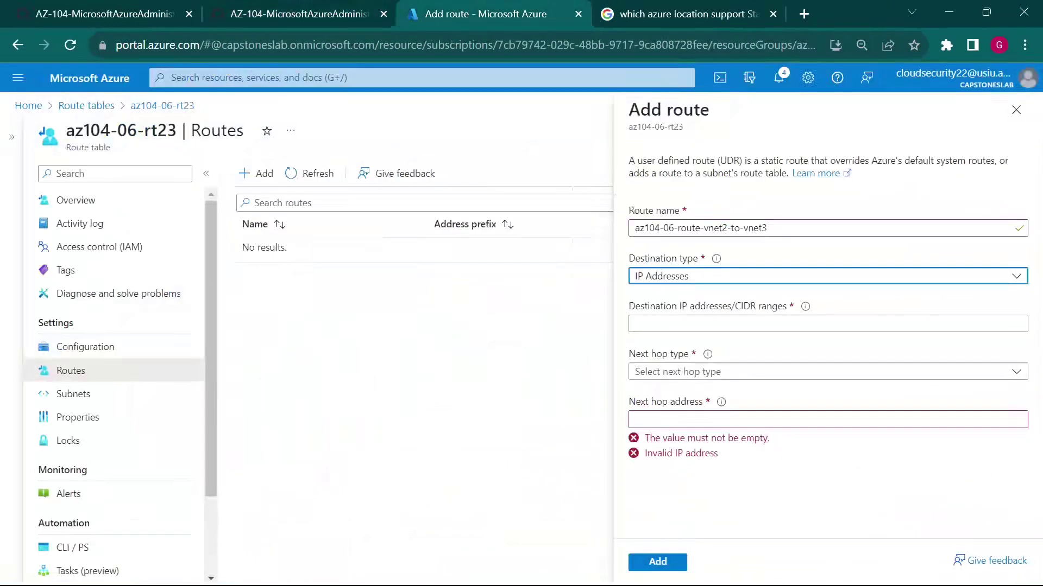
pyautogui.click(682, 322)
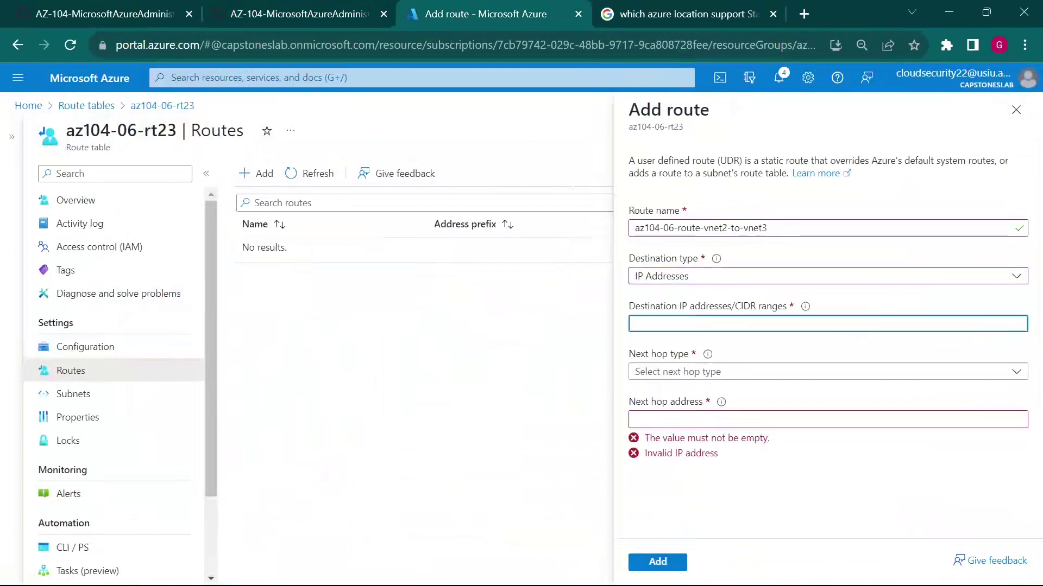
pyautogui.hotkey('ctrl', 'v')
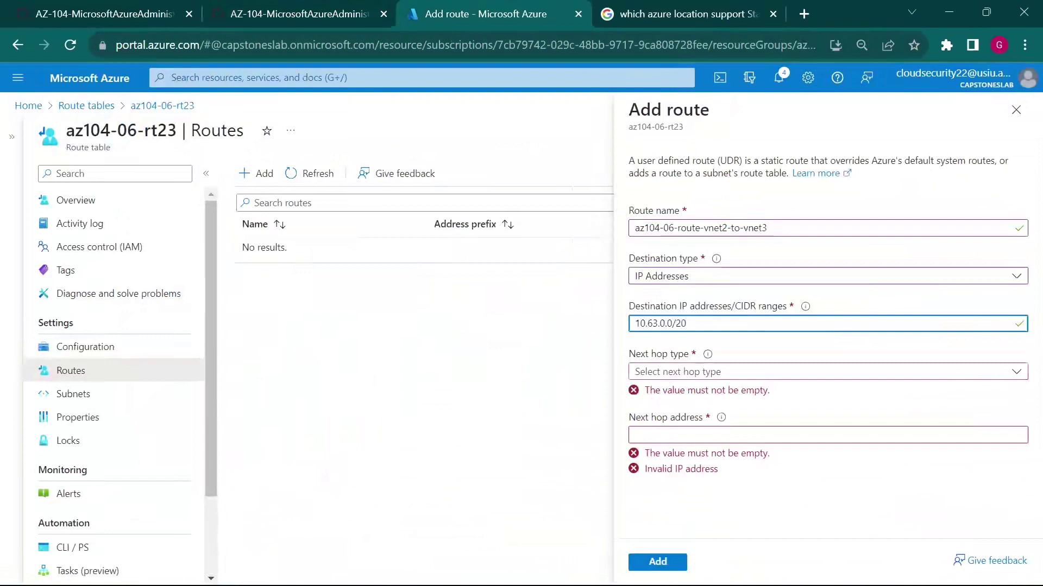
# Set the next hop type to Virtual appliance and the next hop address to 10.60.0.4, copied from the lab instructions, and add the route.
pyautogui.click(304, 14)
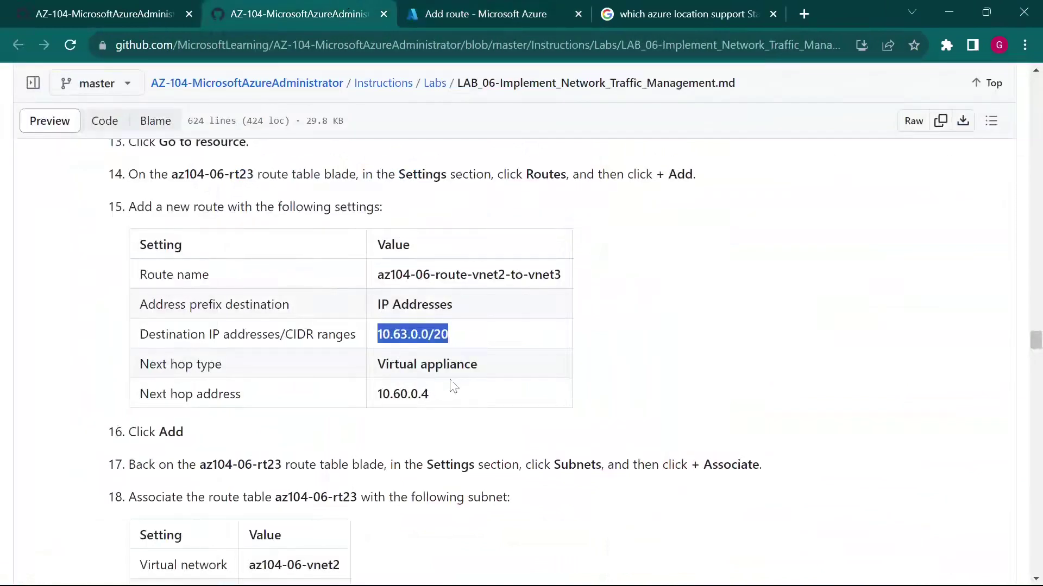
pyautogui.click(457, 380)
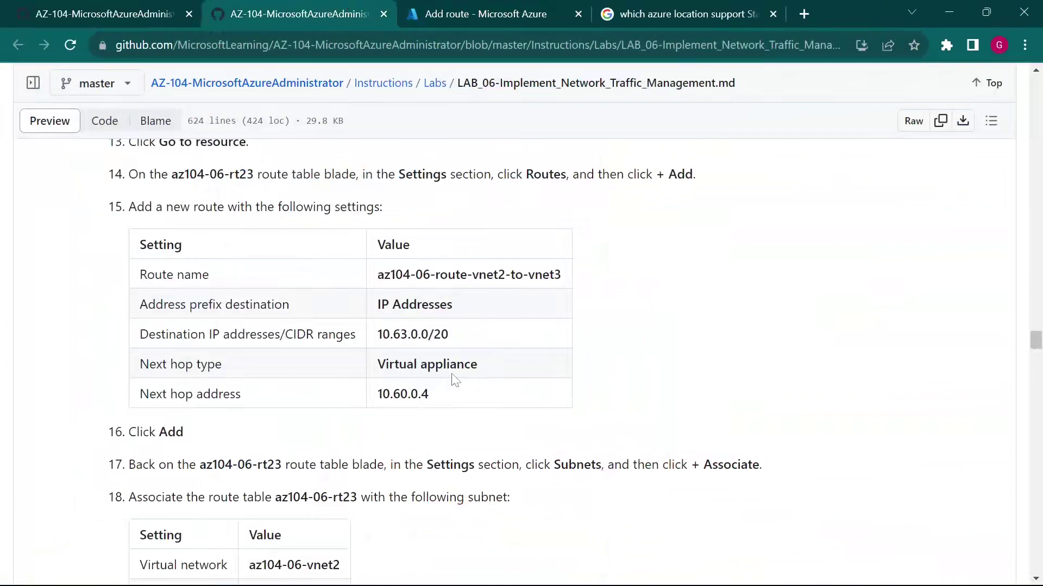
pyautogui.moveTo(492, 371); pyautogui.dragTo(375, 367)
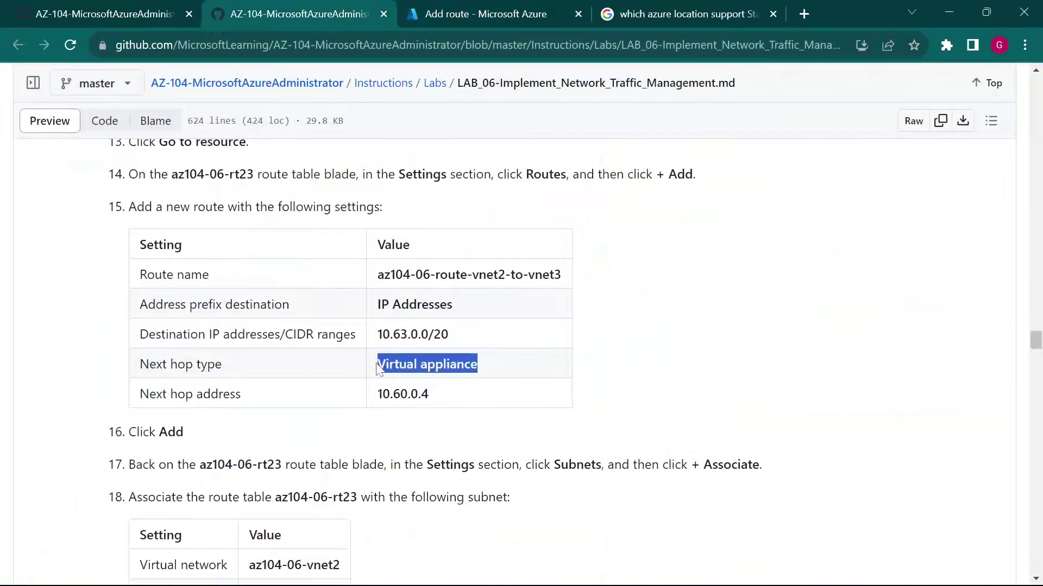
pyautogui.moveTo(443, 401); pyautogui.dragTo(375, 400)
pyautogui.hotkey('ctrl', 'c')
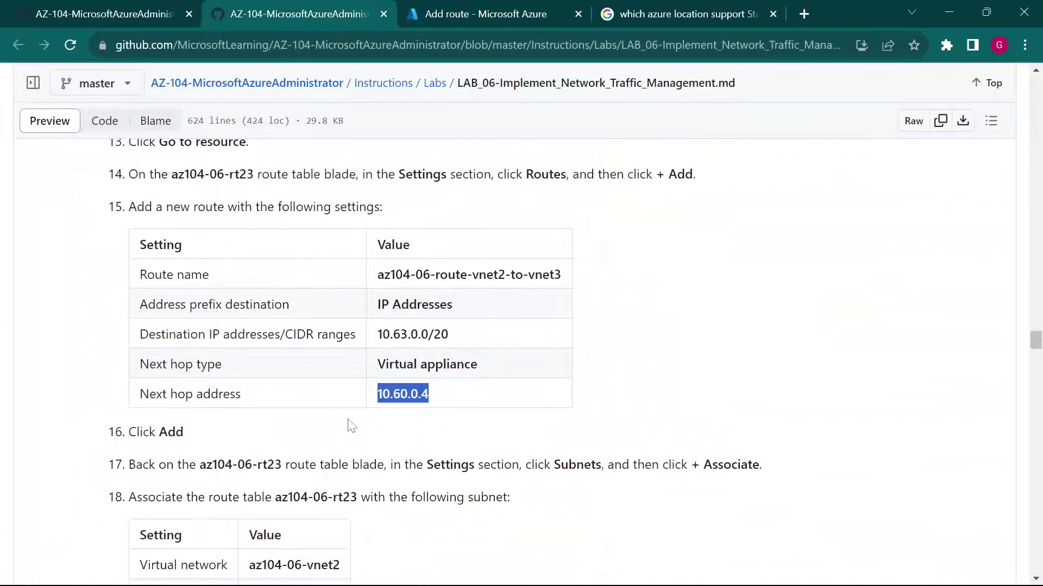
pyautogui.click(530, 7)
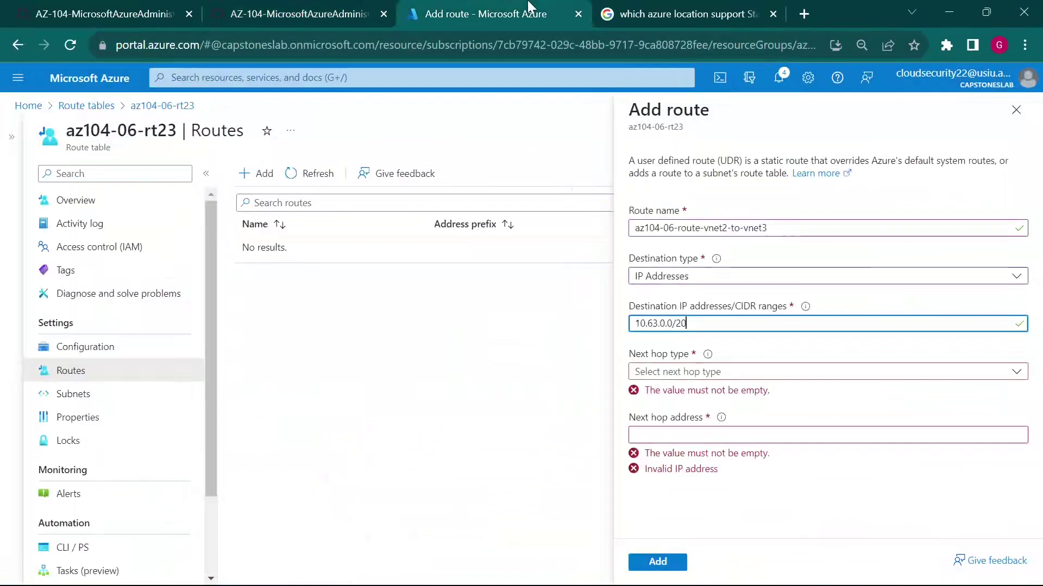
pyautogui.click(660, 375)
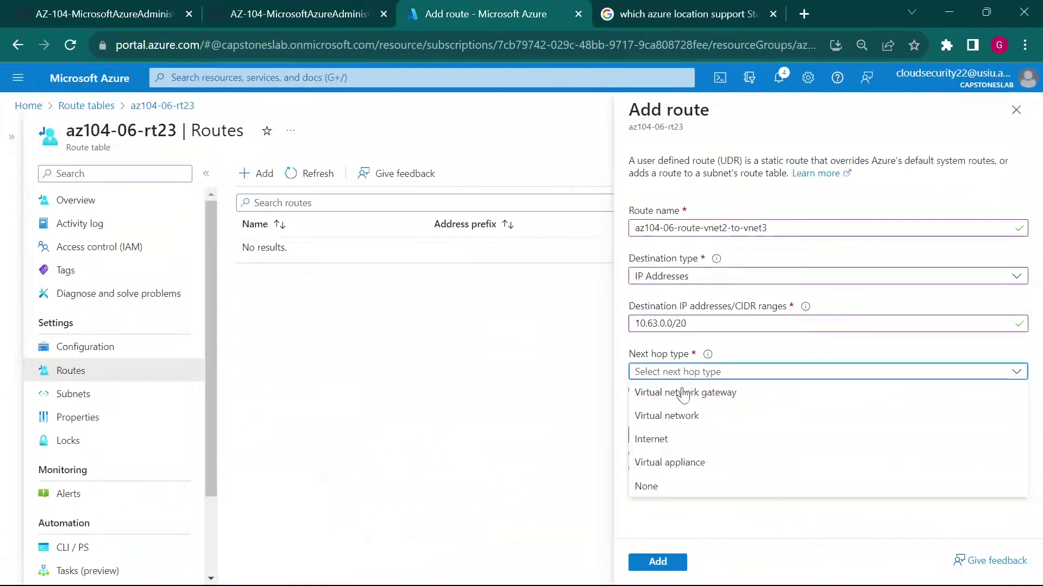
pyautogui.click(703, 469)
pyautogui.click(702, 420)
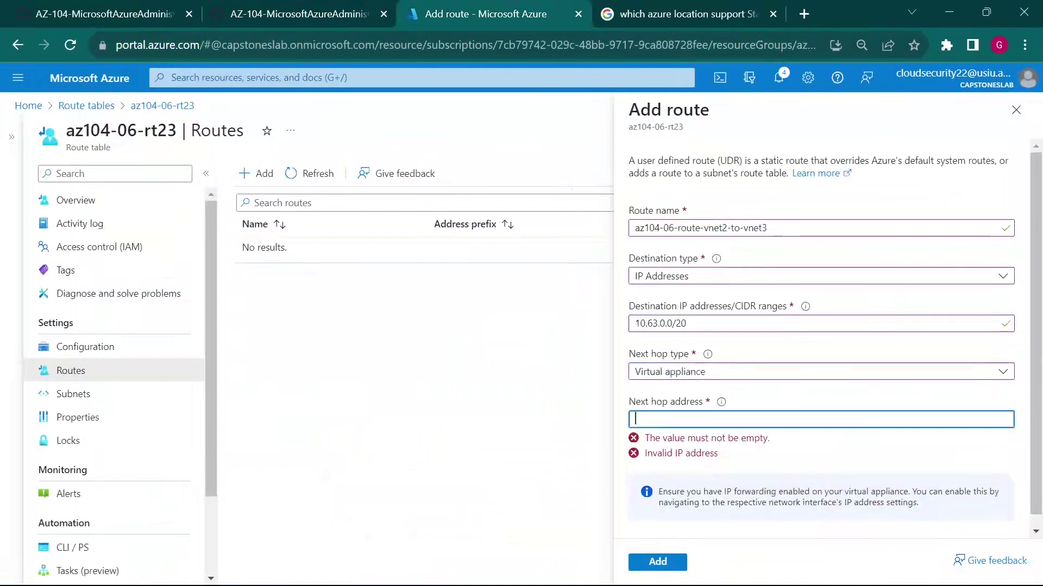
pyautogui.hotkey('ctrl', 'v')
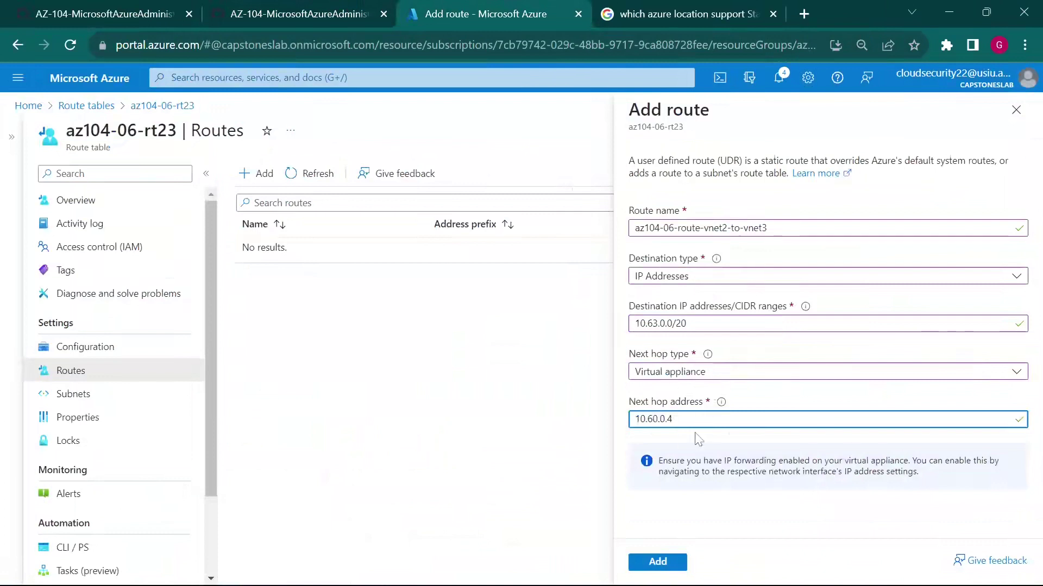
pyautogui.click(677, 567)
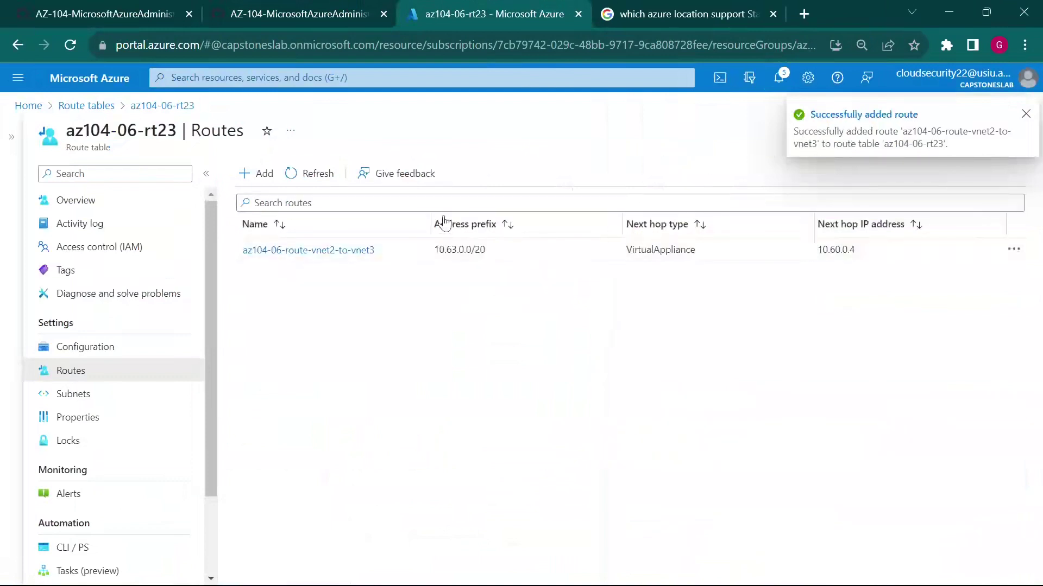
# Review az104-06-rt23's associated subnets and its route's address prefix, next hop type and next hop IP address.
pyautogui.moveTo(385, 217); pyautogui.dragTo(391, 218)
pyautogui.moveTo(597, 217); pyautogui.dragTo(545, 220)
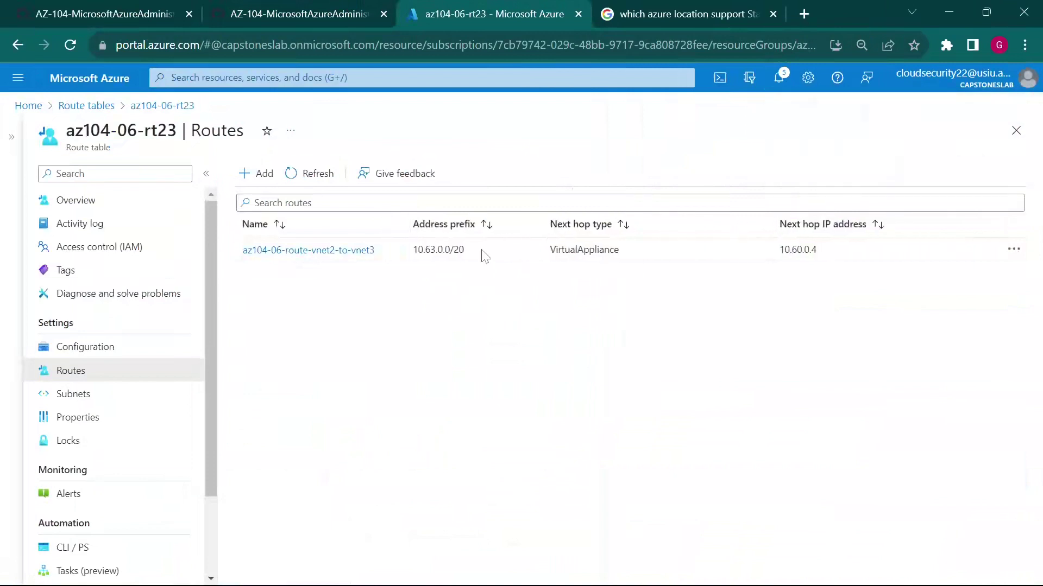
pyautogui.moveTo(775, 219); pyautogui.dragTo(698, 218)
pyautogui.click(115, 399)
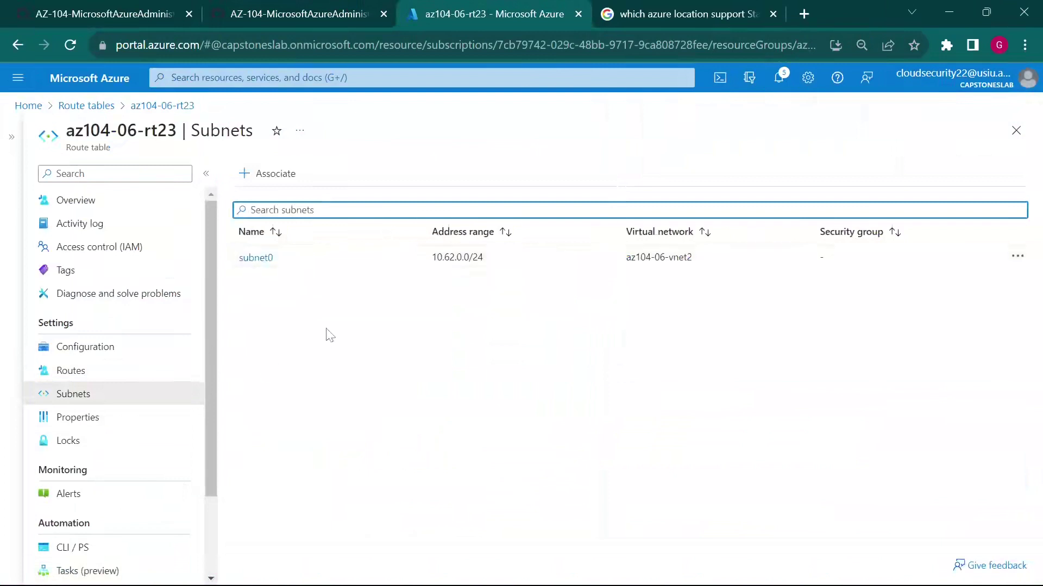
pyautogui.click(103, 380)
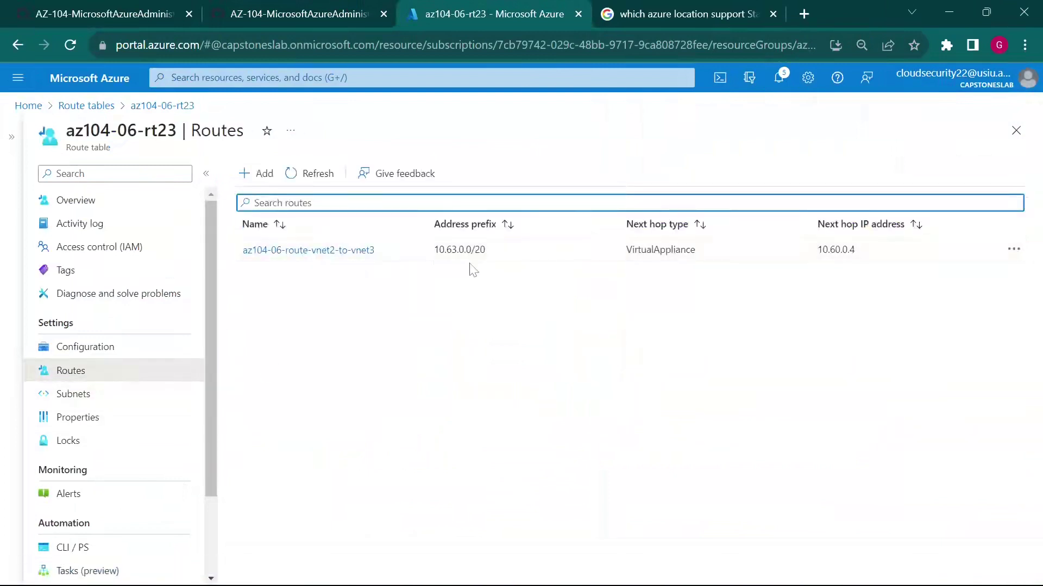
pyautogui.moveTo(434, 251); pyautogui.dragTo(485, 254)
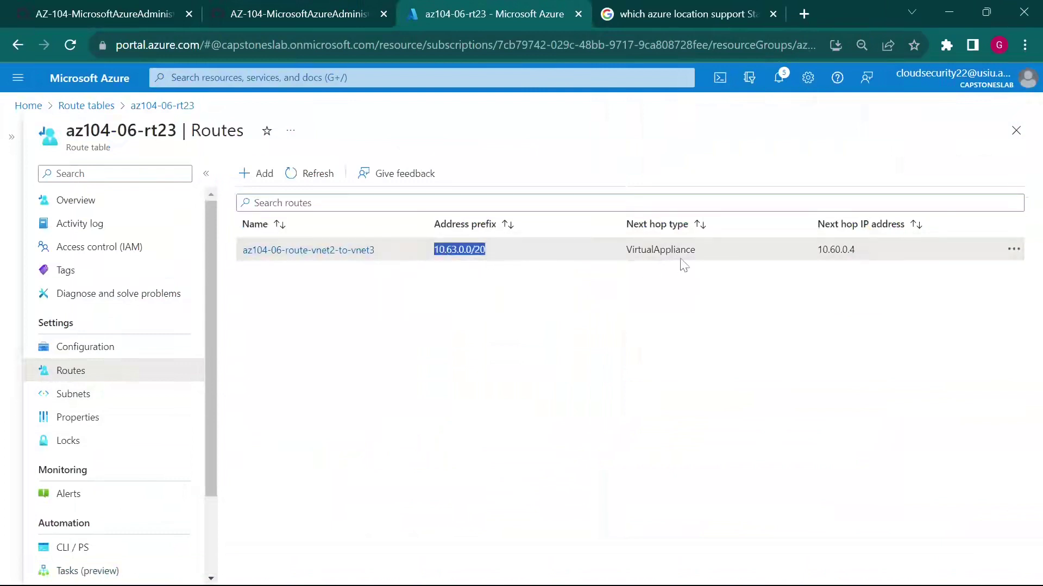
pyautogui.moveTo(626, 251); pyautogui.dragTo(689, 250)
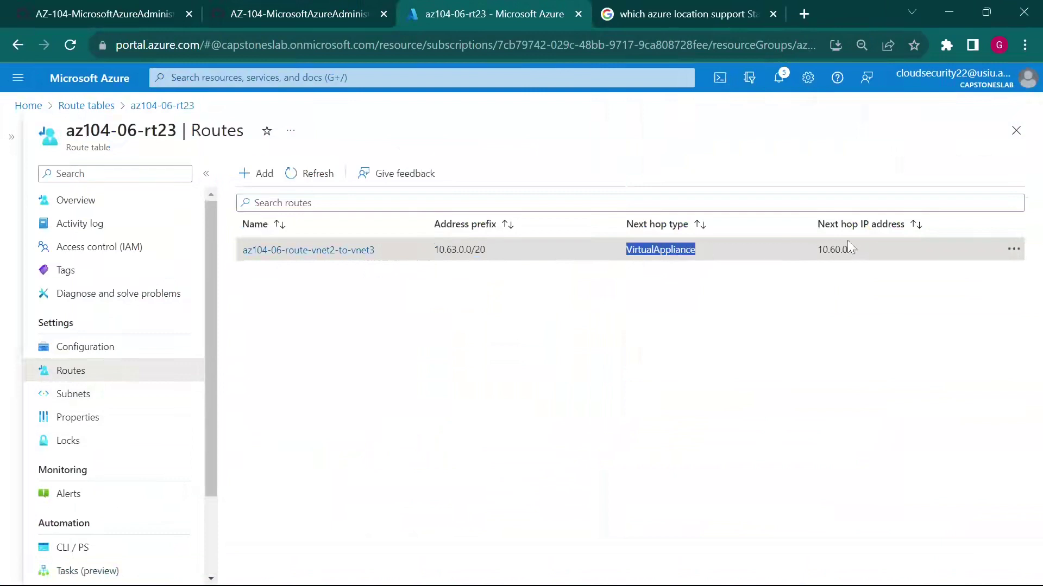
pyautogui.moveTo(817, 251); pyautogui.dragTo(861, 246)
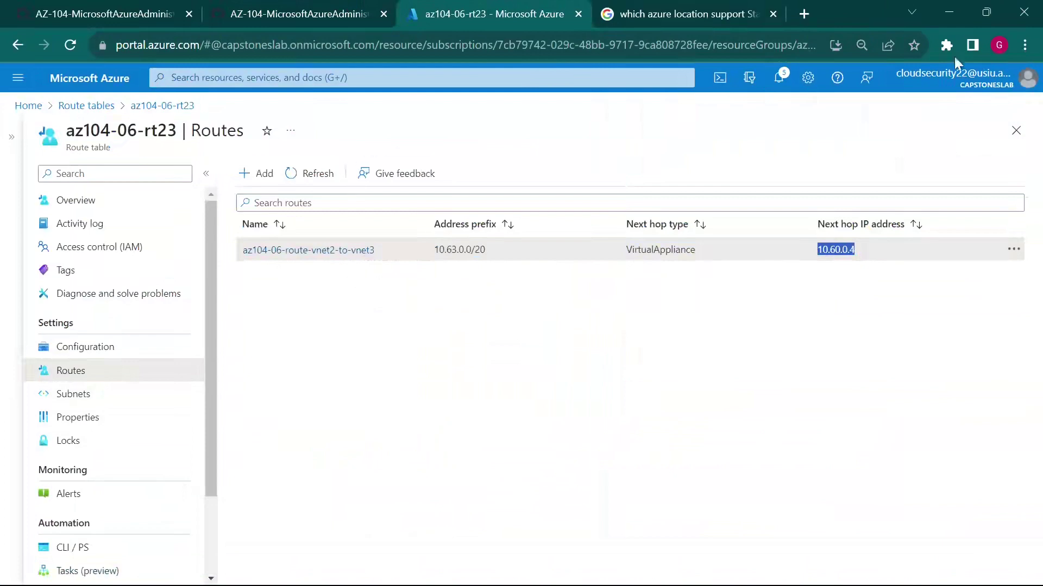
# Read lab steps 20 and 21 in the GitHub instructions for how to create the second route table.
pyautogui.click(358, 9)
pyautogui.scroll(-5, 320, 332)
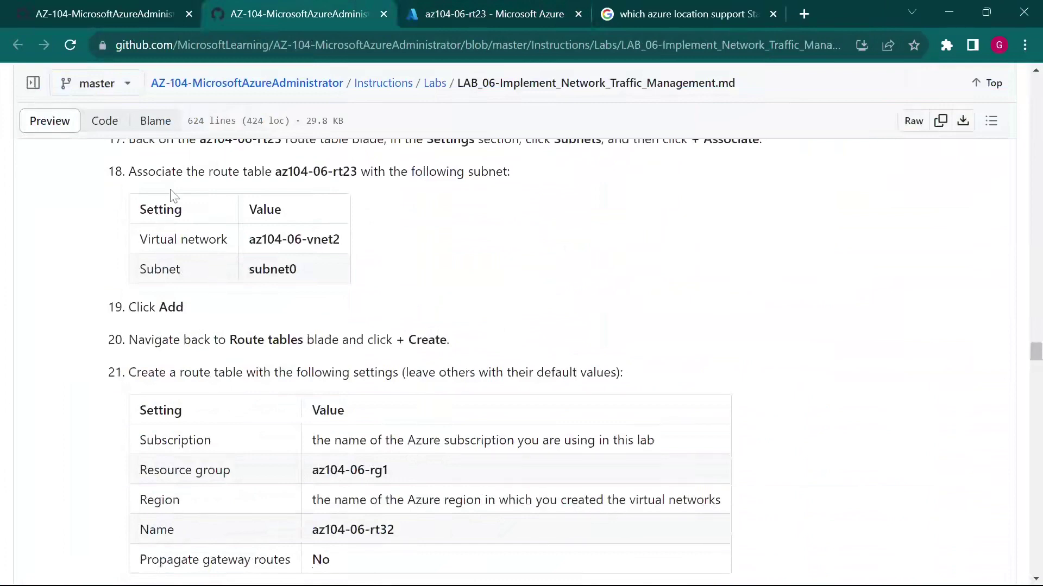
pyautogui.scroll(2, 173, 196)
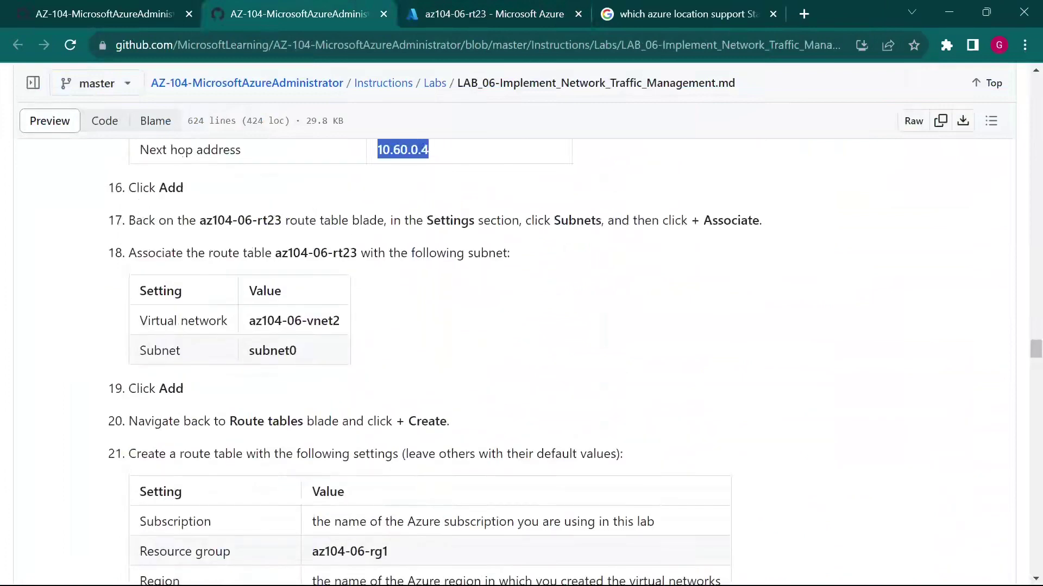
pyautogui.scroll(3, 367, 327)
pyautogui.scroll(-10, 367, 327)
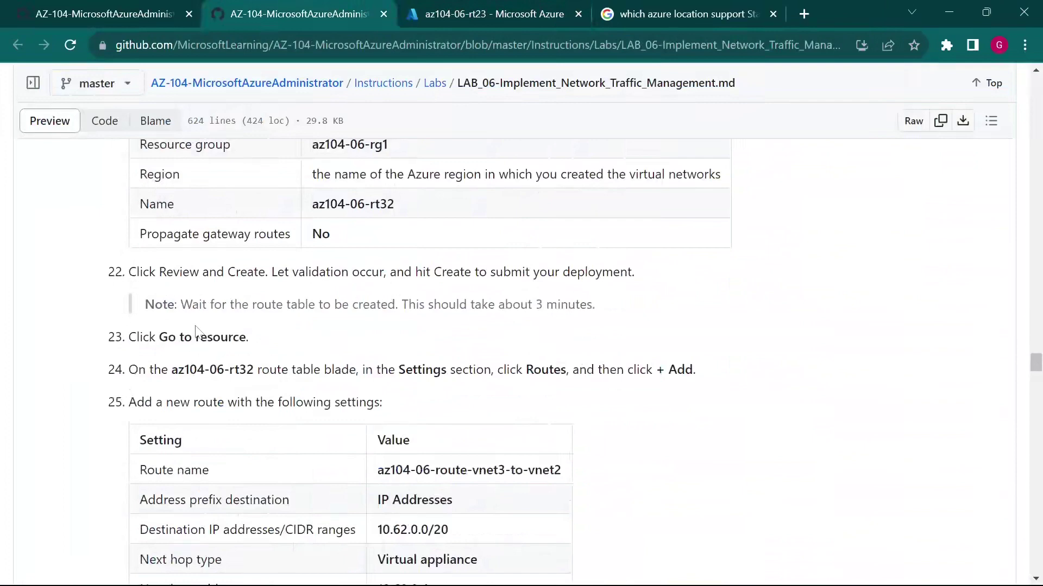
pyautogui.scroll(2, 202, 326)
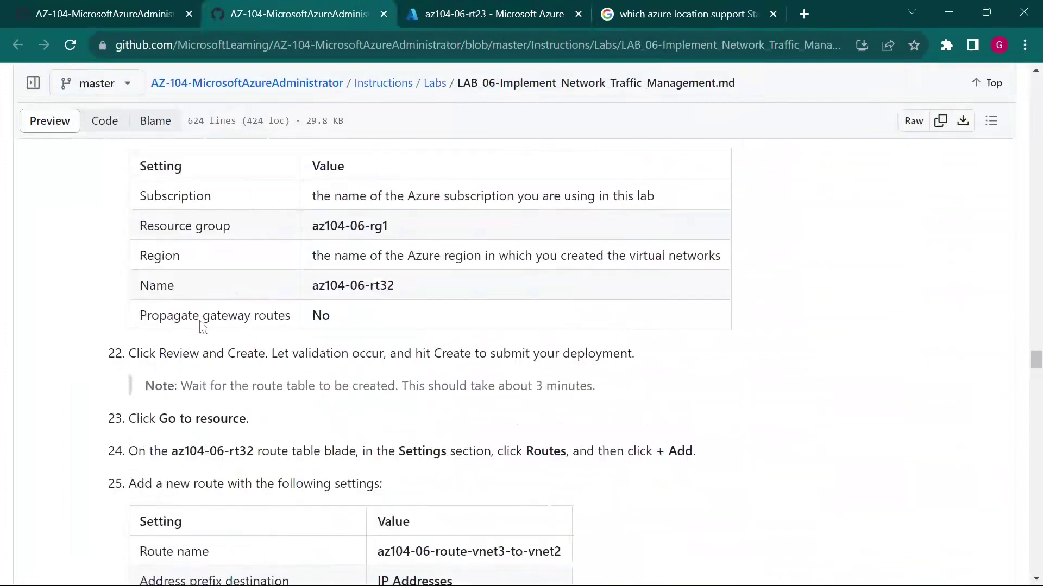
pyautogui.scroll(3, 200, 318)
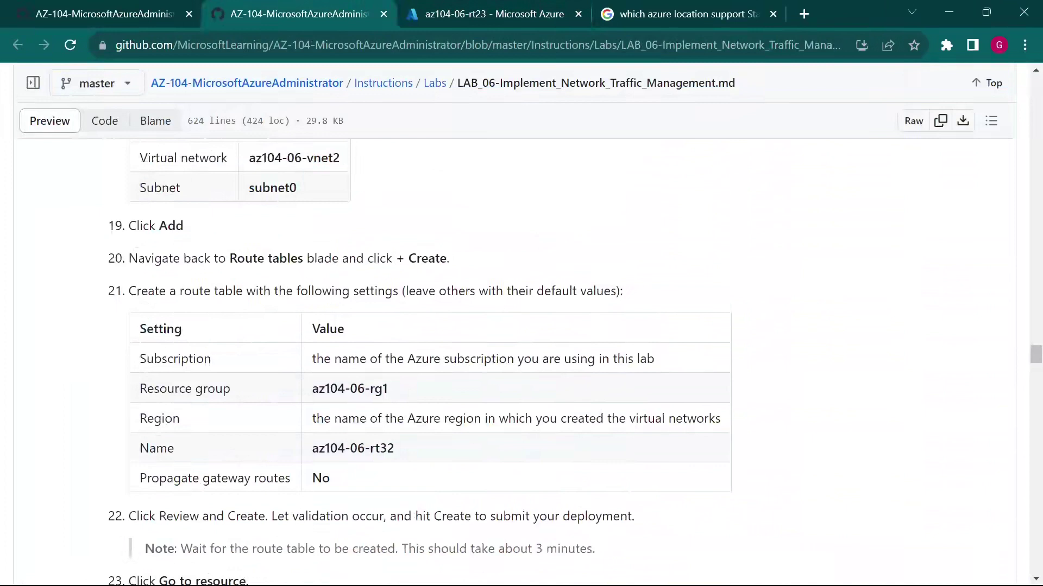
pyautogui.moveTo(125, 263); pyautogui.dragTo(460, 265)
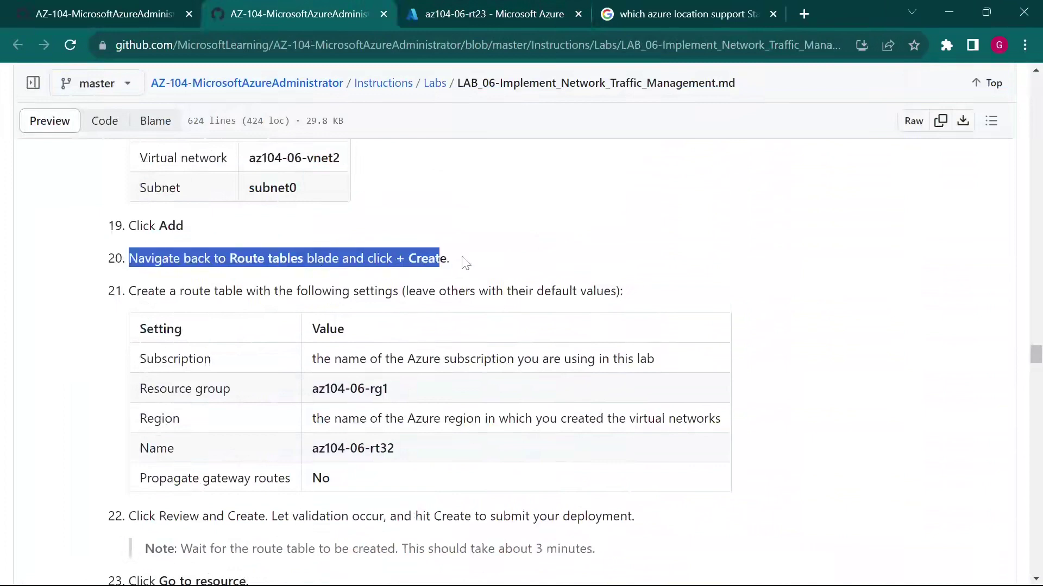
# Return to the Azure portal and start creating a new route table, checking the lab instructions for its settings.
pyautogui.click(496, 12)
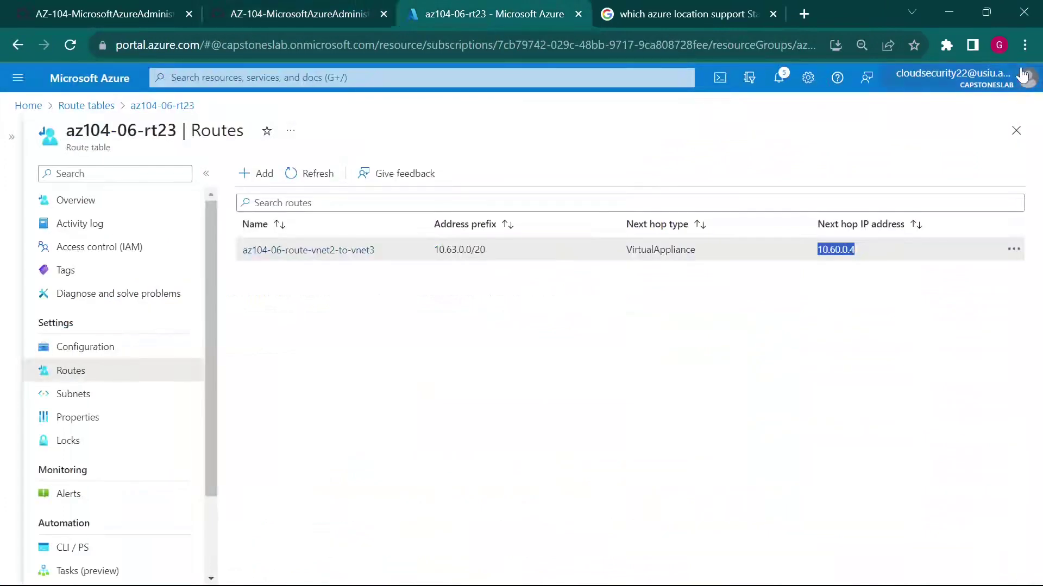
pyautogui.click(1013, 130)
pyautogui.click(91, 82)
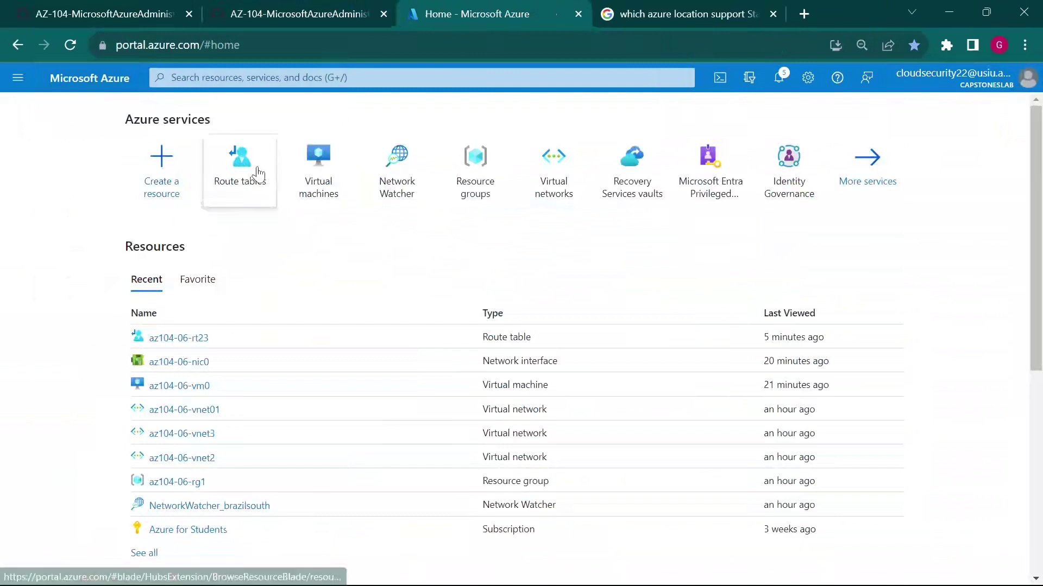
pyautogui.click(233, 191)
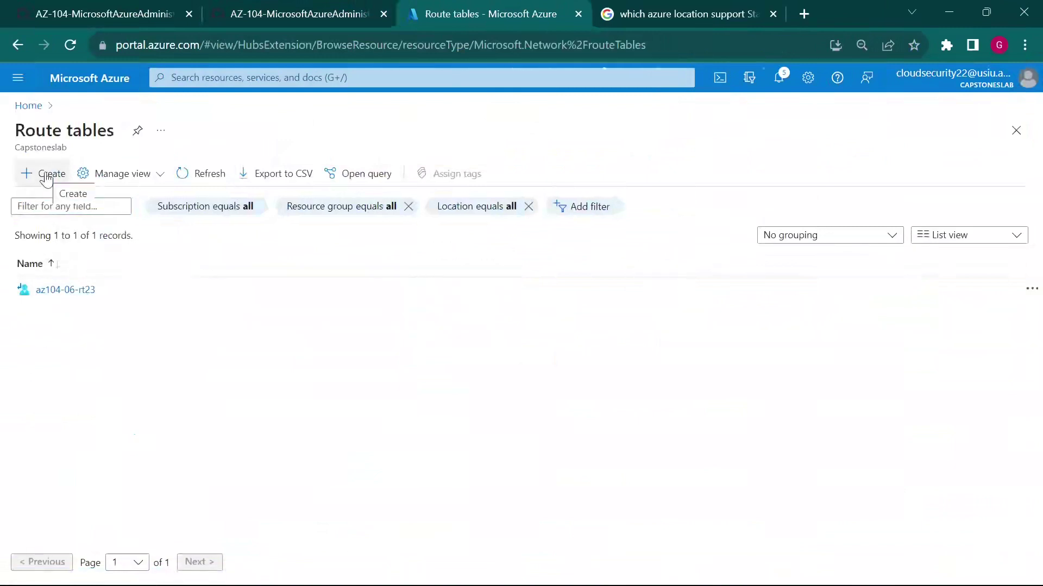
pyautogui.click(50, 176)
pyautogui.click(307, 9)
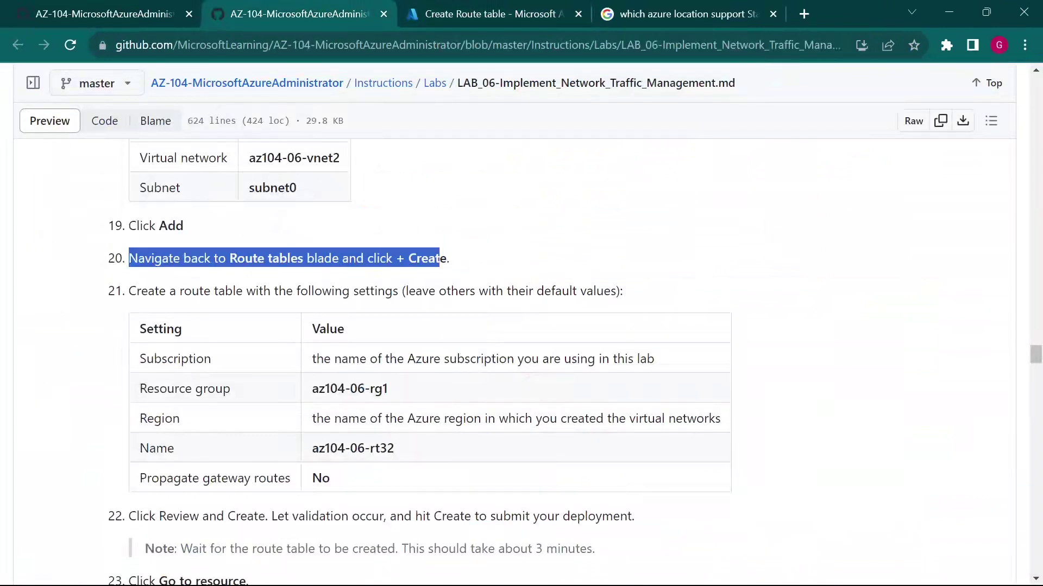
pyautogui.click(483, 11)
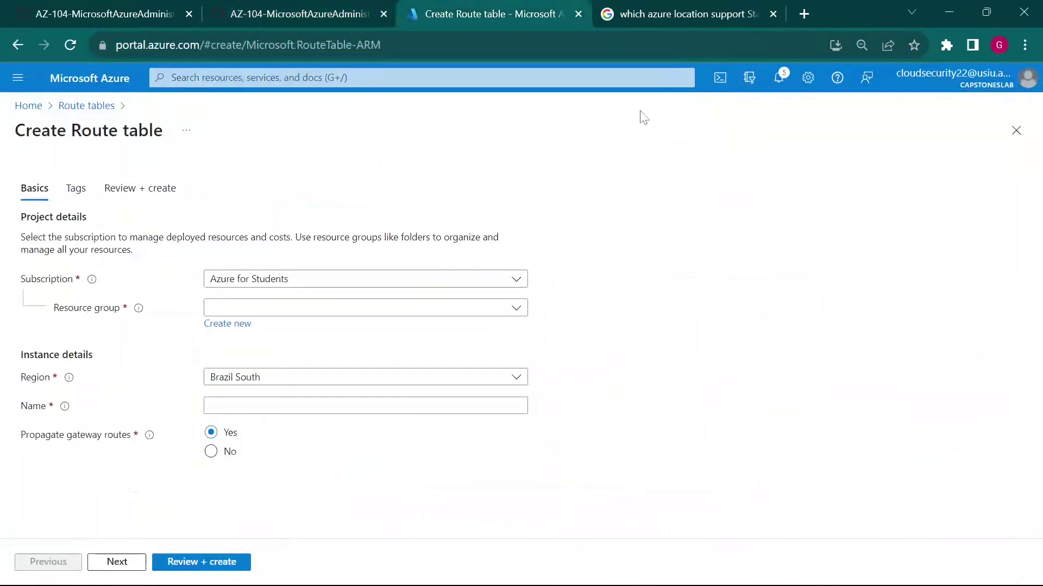
# Examine the lab's architecture diagram for the resource group that holds each of the virtual networks vnet01, vnet2 and vnet3.
pyautogui.click(231, 8)
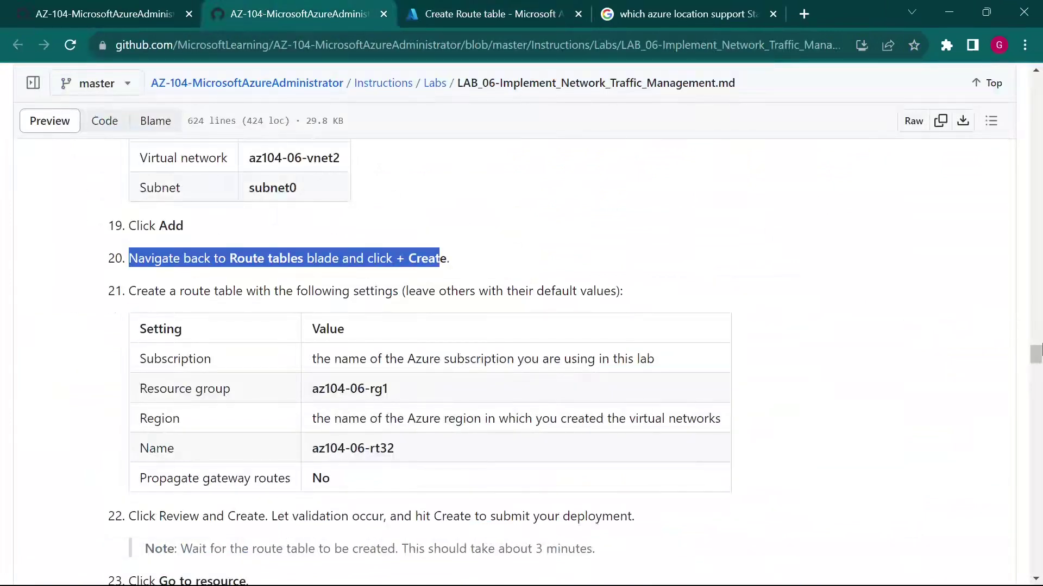
pyautogui.moveTo(1039, 356); pyautogui.dragTo(1036, 76)
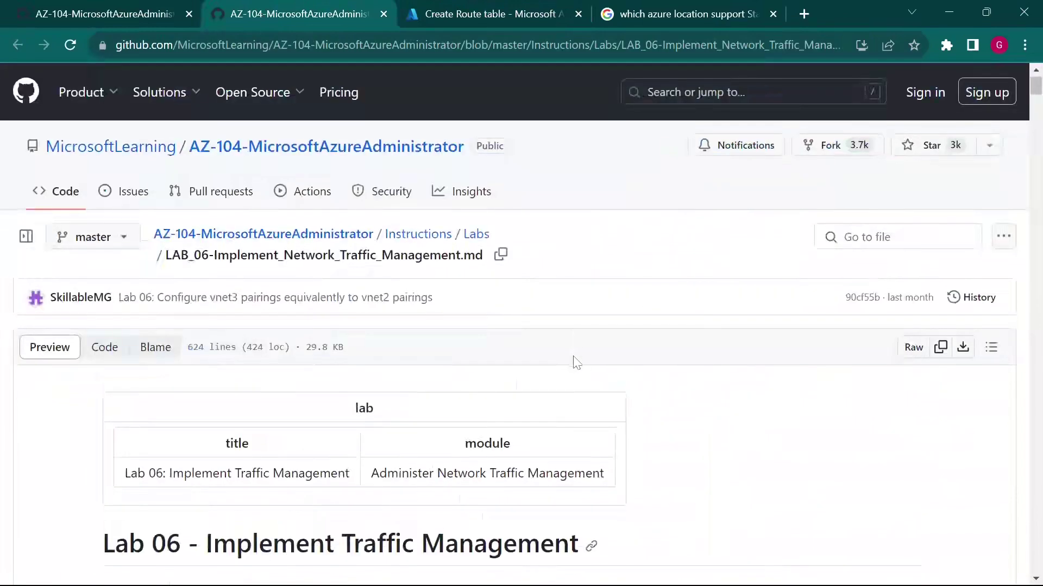
pyautogui.scroll(-5, 577, 363)
pyautogui.scroll(5, 576, 362)
pyautogui.scroll(-5, 576, 363)
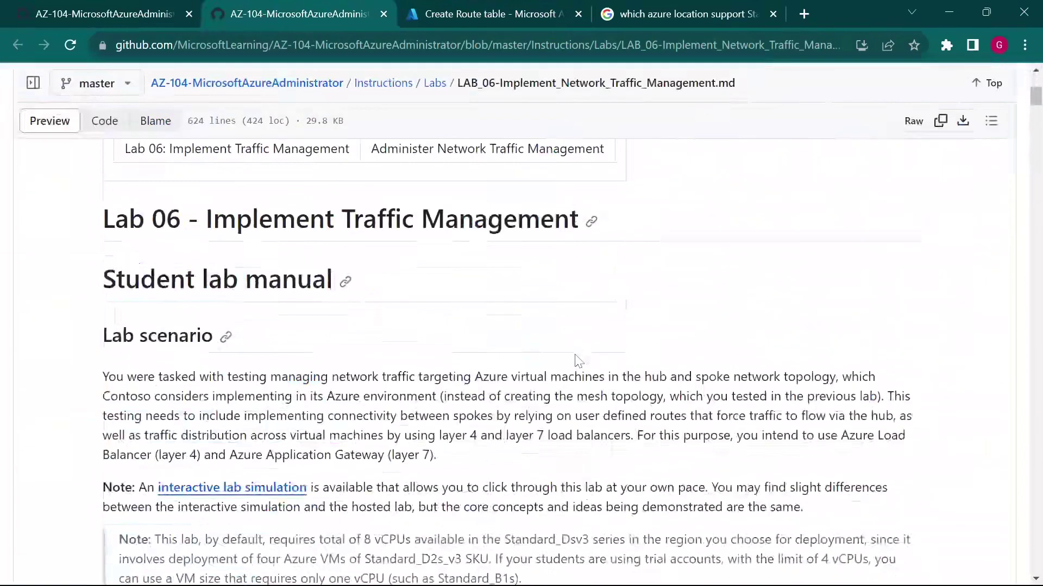
pyautogui.scroll(-15, 576, 360)
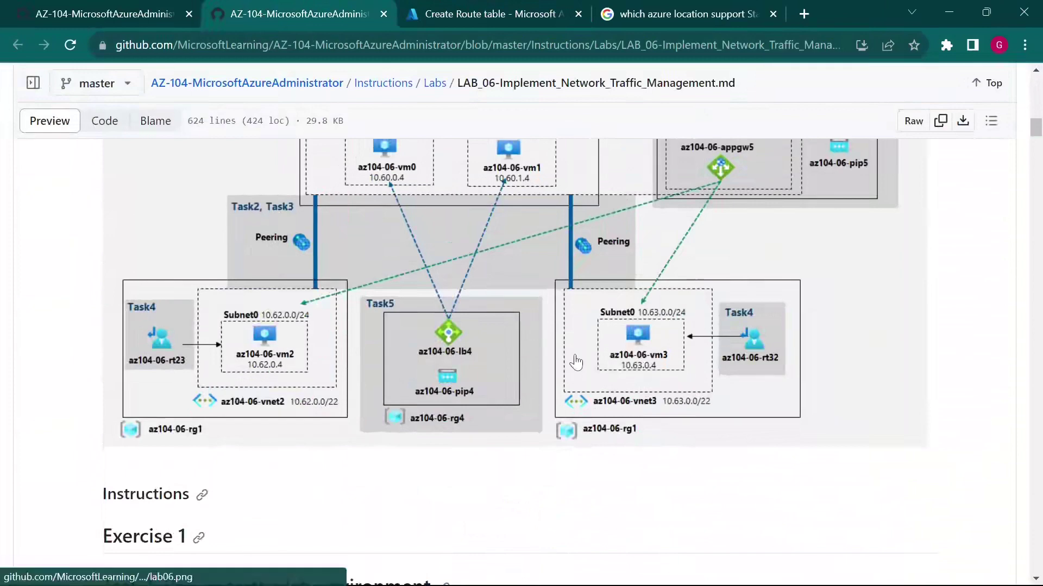
pyautogui.scroll(2, 581, 486)
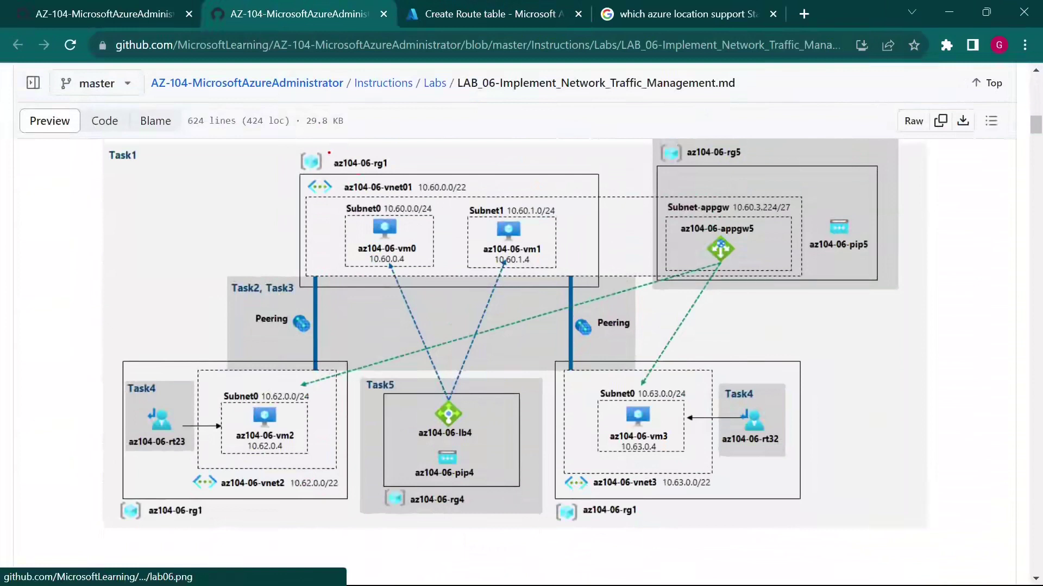
pyautogui.moveTo(329, 153); pyautogui.dragTo(410, 174)
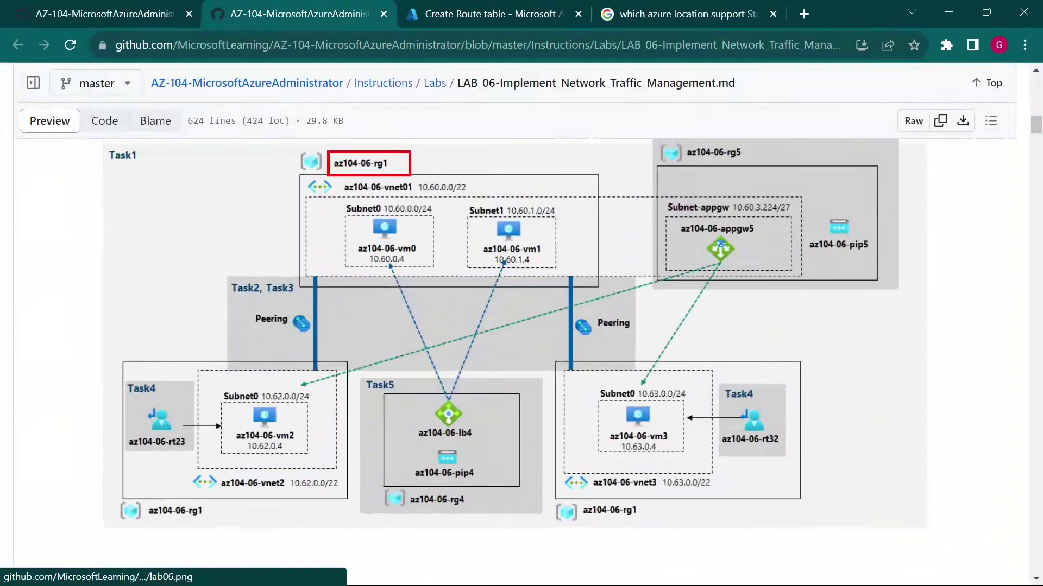
pyautogui.moveTo(141, 501); pyautogui.dragTo(245, 524)
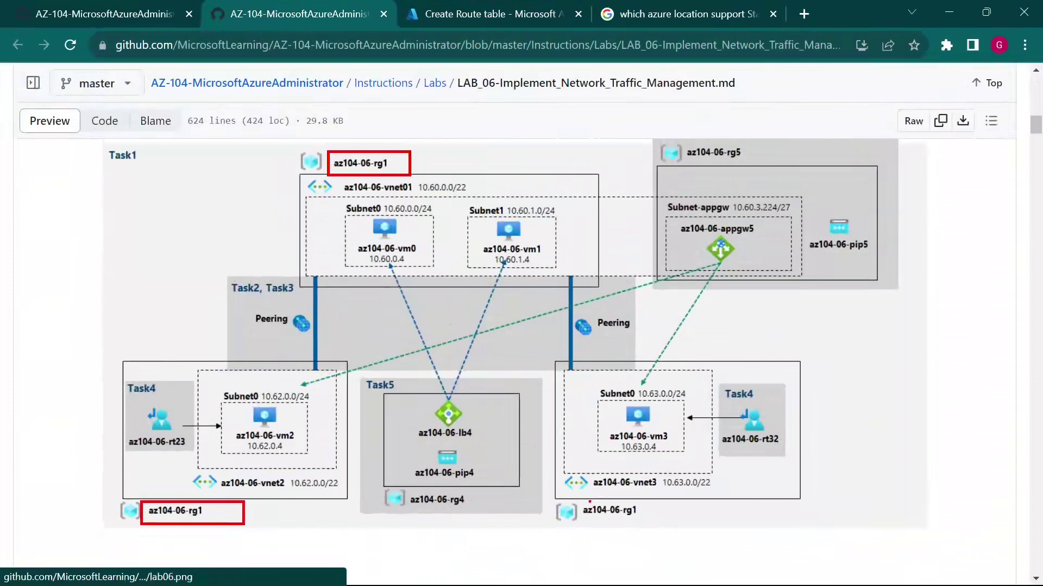
pyautogui.moveTo(579, 503); pyautogui.dragTo(684, 528)
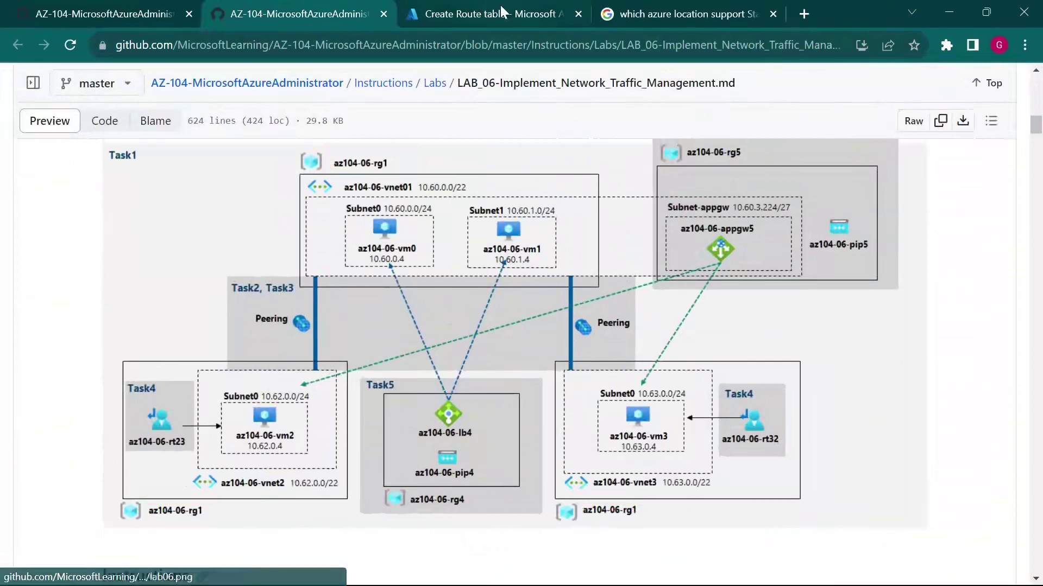
# Find the lab instructions that cover creating the second route table and adding its route.
pyautogui.scroll(-5, 668, 372)
pyautogui.scroll(-20, 672, 375)
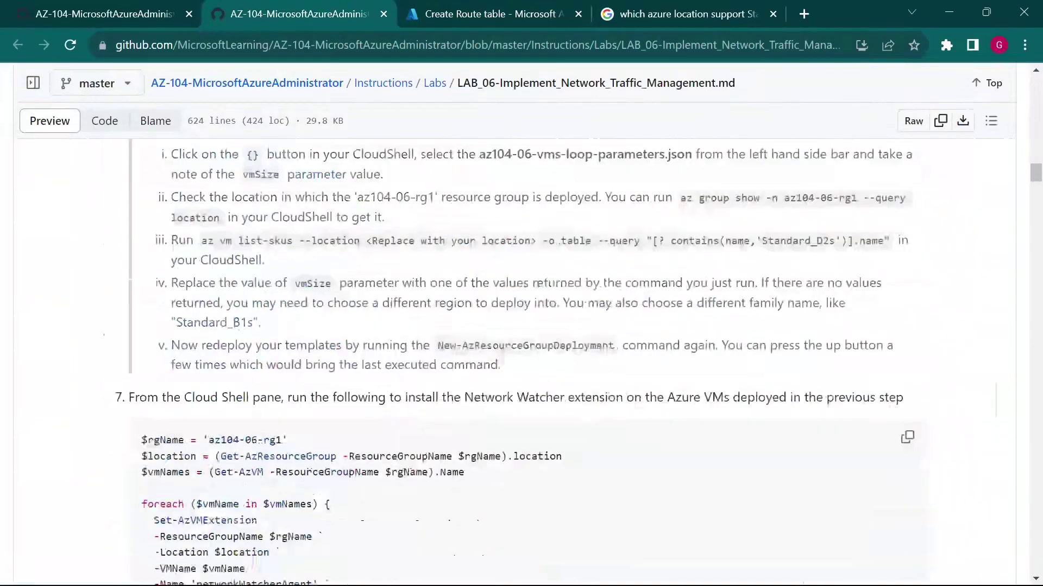
pyautogui.scroll(-20, 1041, 259)
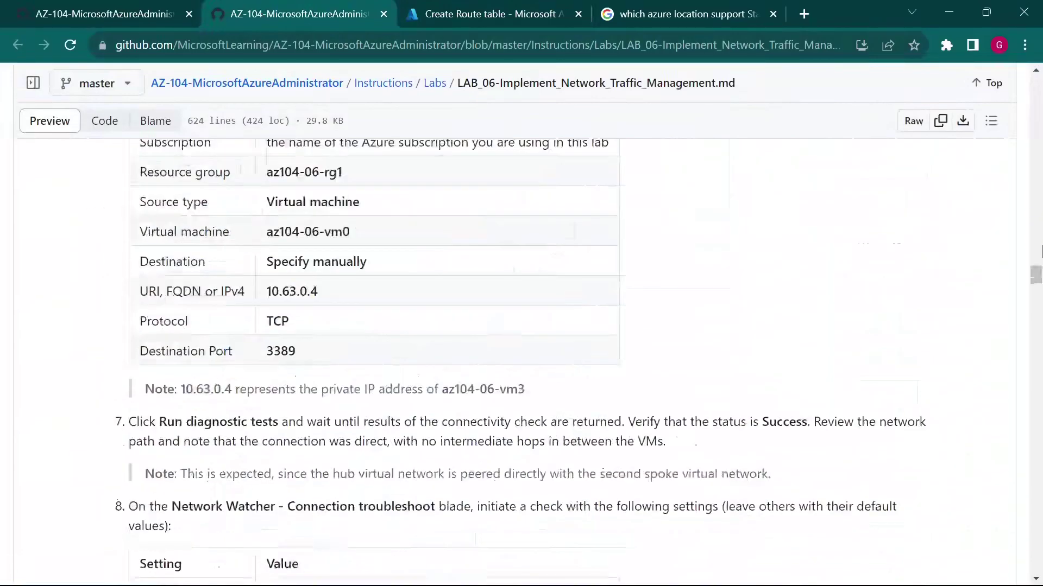
pyautogui.scroll(-20, 1040, 249)
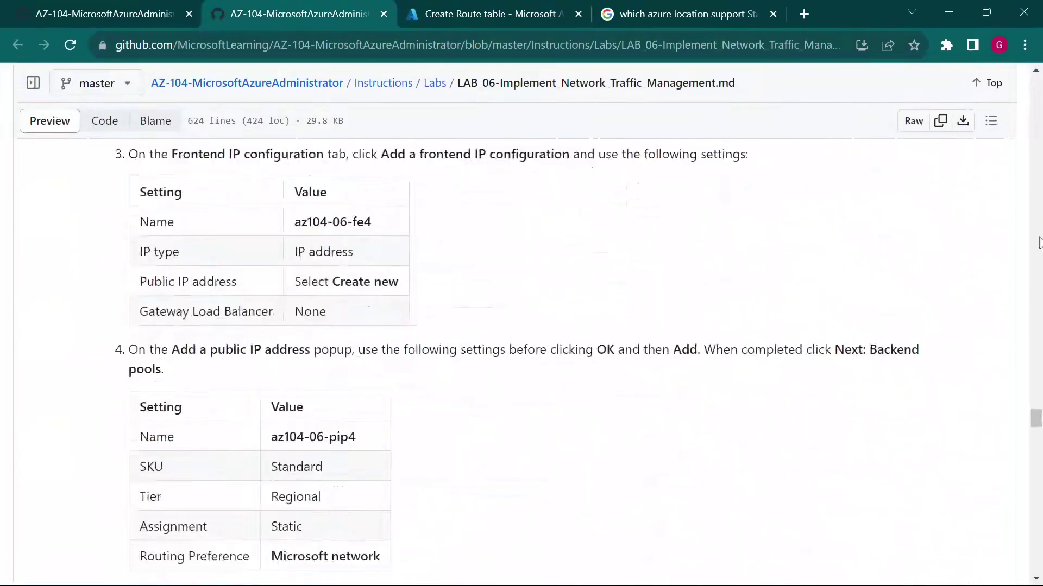
pyautogui.scroll(15, 986, 228)
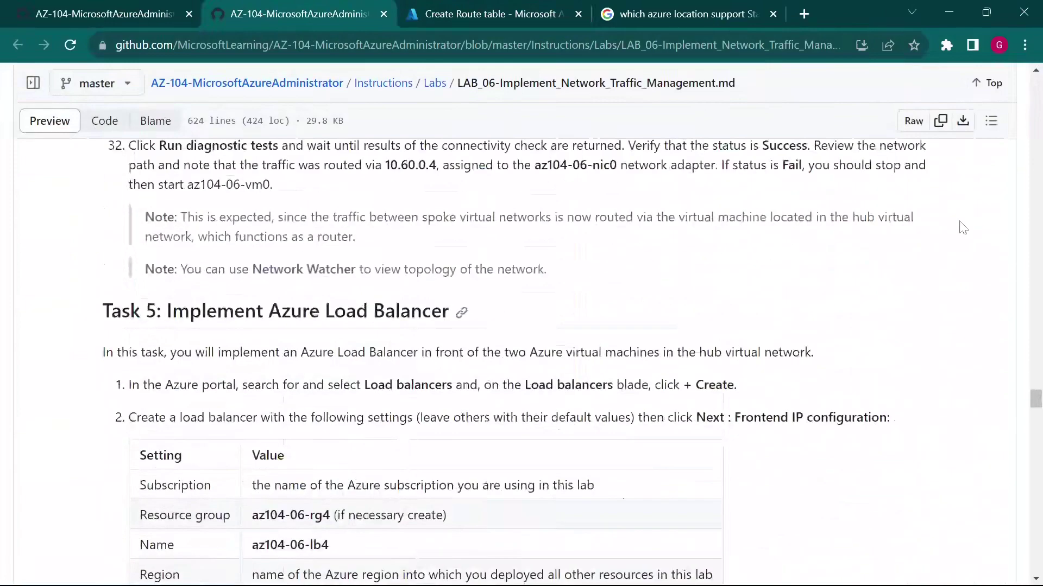
pyautogui.scroll(1, 371, 401)
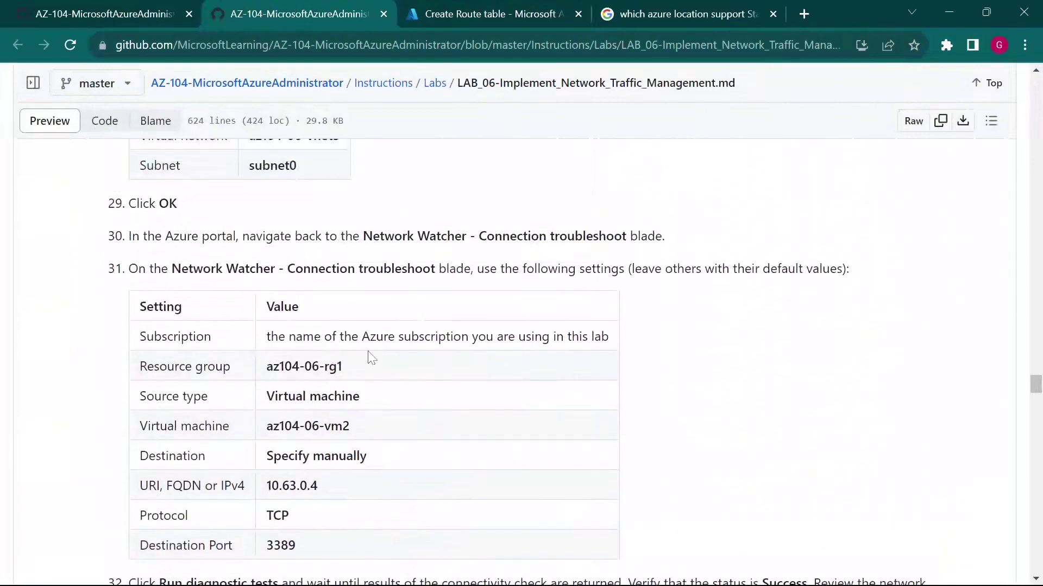
pyautogui.scroll(9, 370, 369)
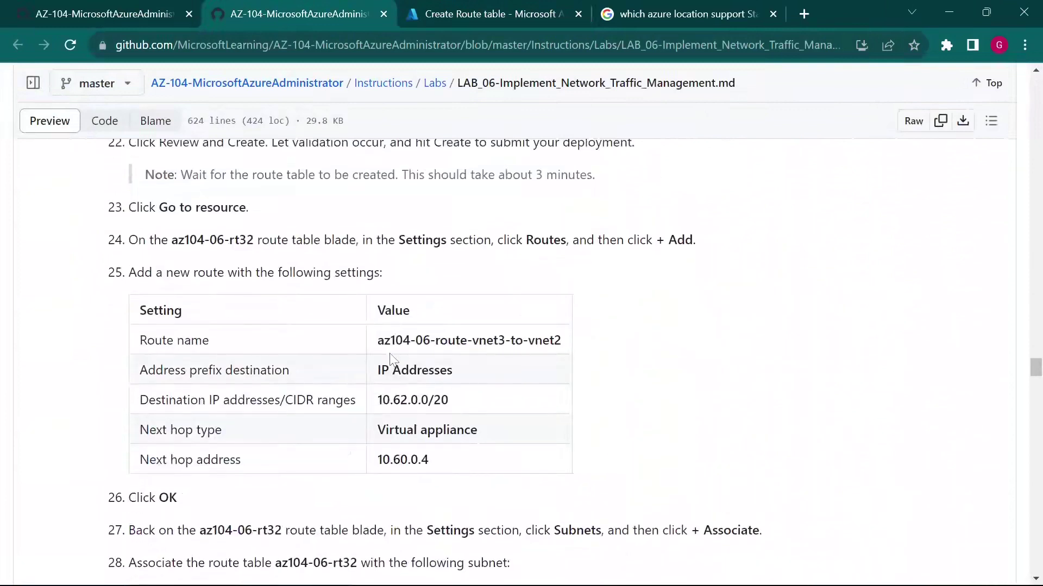
pyautogui.scroll(1, 394, 359)
pyautogui.scroll(-1, 349, 337)
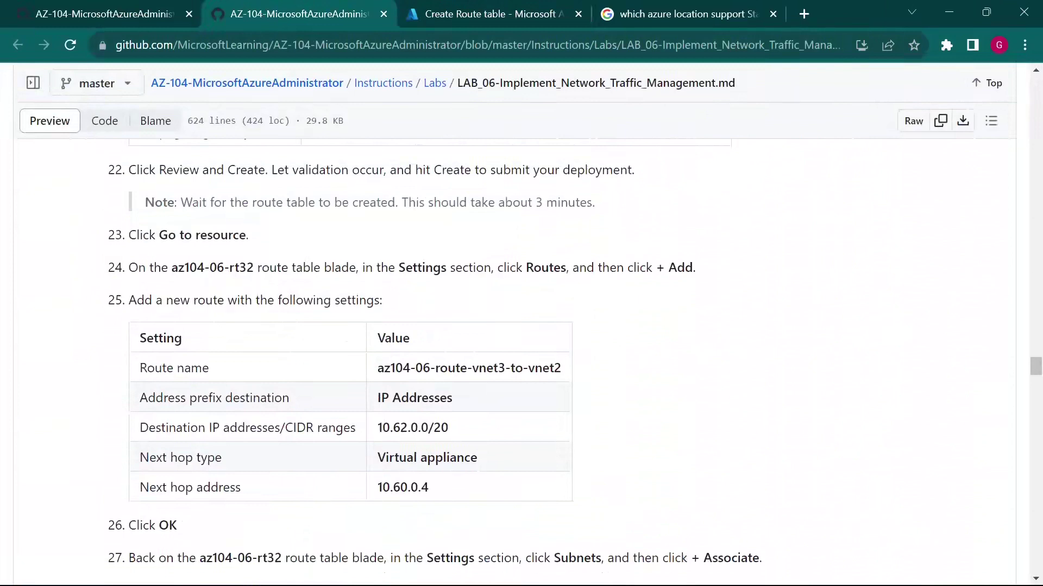
# Copy the second route table's name from lab step 21 and name the new Azure route table az104-06-rt32.
pyautogui.moveTo(172, 267); pyautogui.dragTo(254, 267)
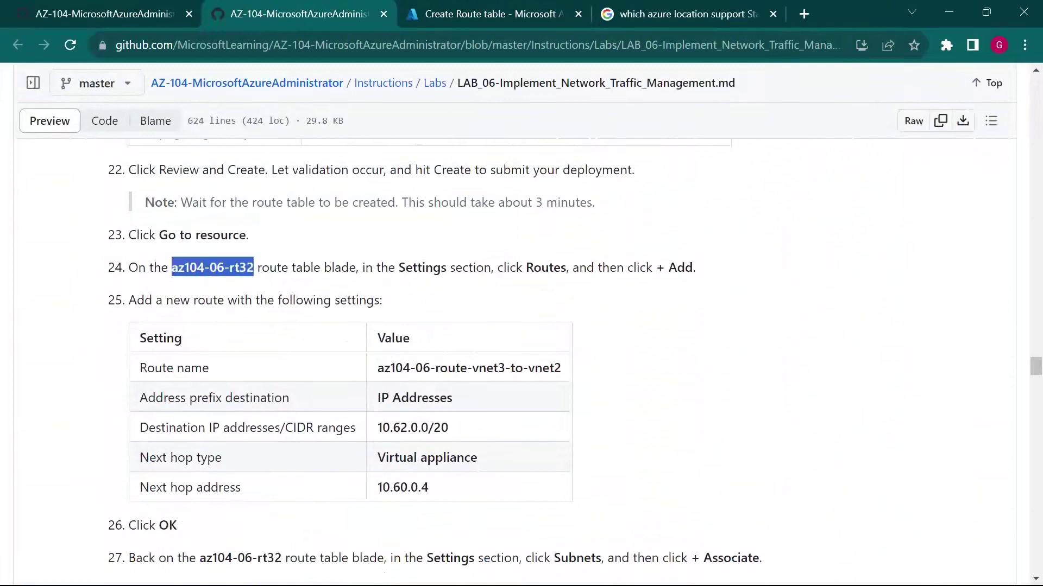
pyautogui.scroll(5, 380, 326)
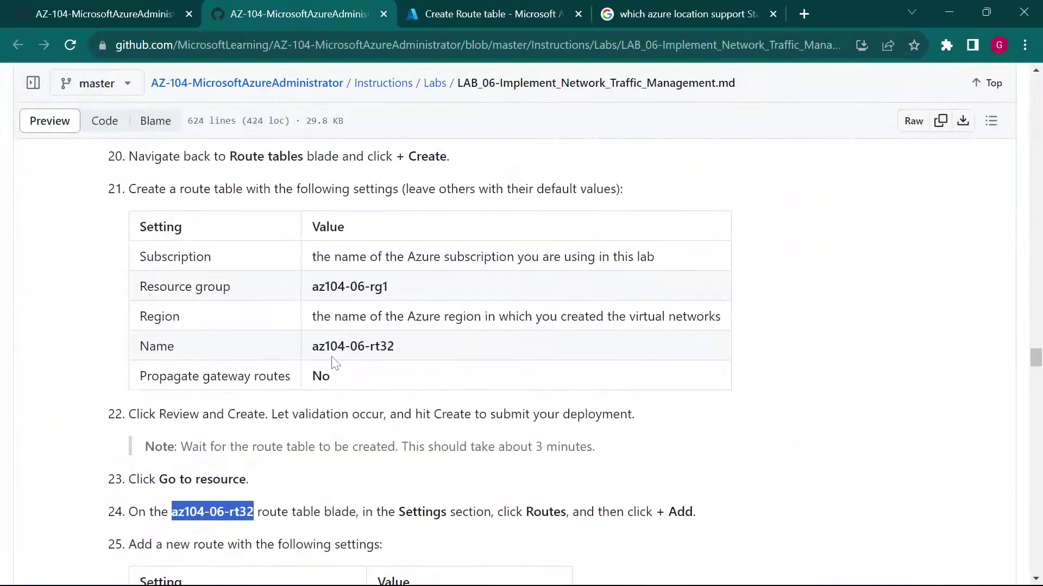
pyautogui.moveTo(310, 353); pyautogui.dragTo(405, 353)
pyautogui.hotkey('ctrl', 'c')
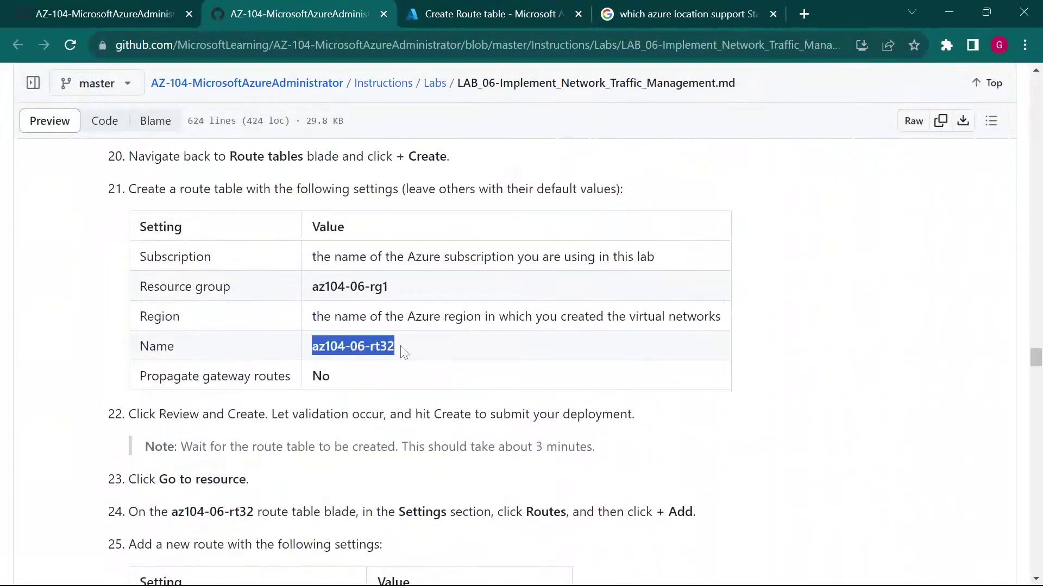
pyautogui.click(510, 8)
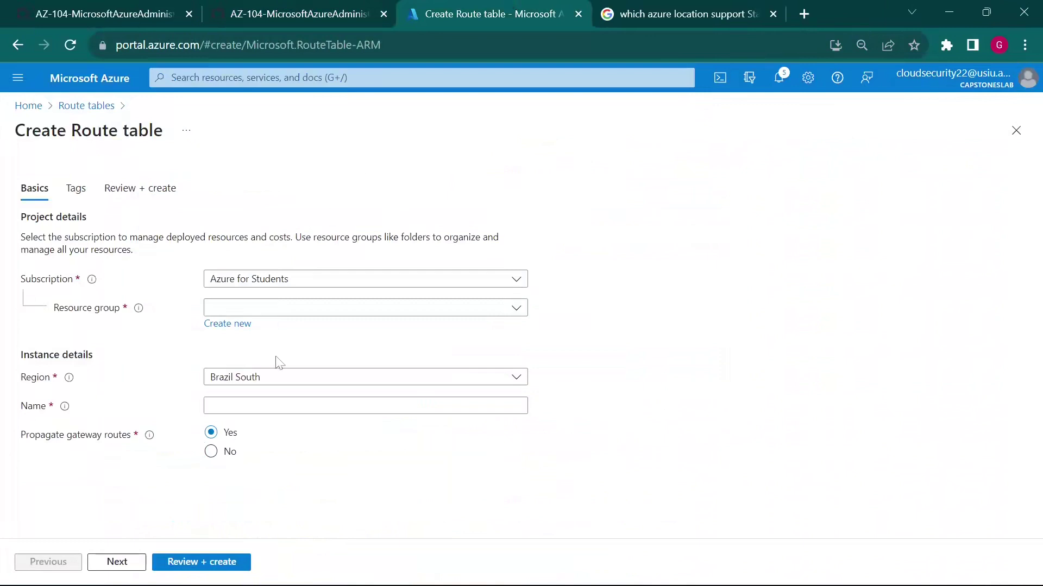
pyautogui.click(280, 405)
pyautogui.click(326, 405)
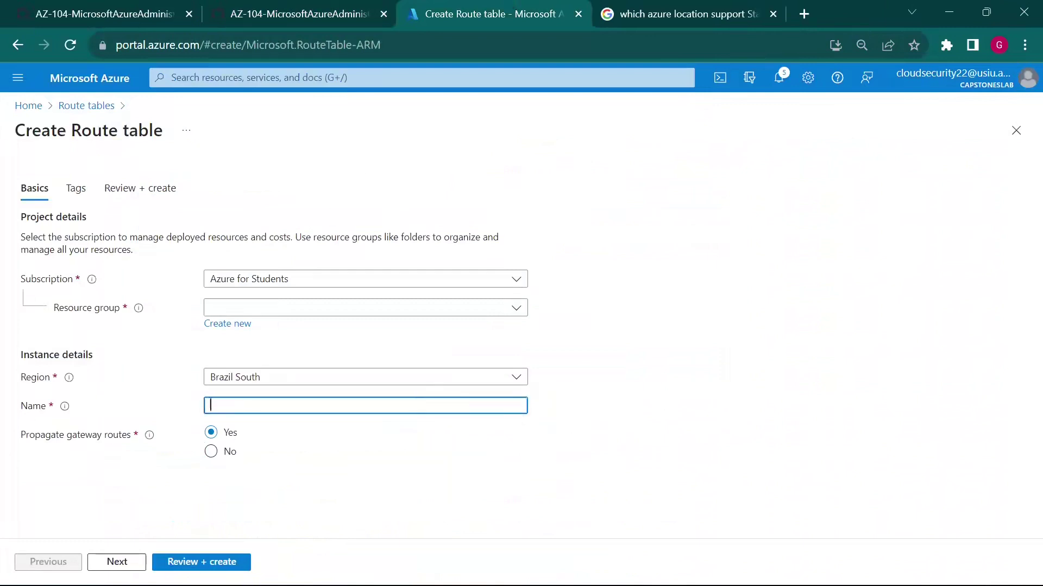
pyautogui.hotkey('ctrl', 'v')
# Assign the route table to resource group az104-06-rg1 and set Propagate gateway routes to No, checking the lab settings.
pyautogui.click(274, 308)
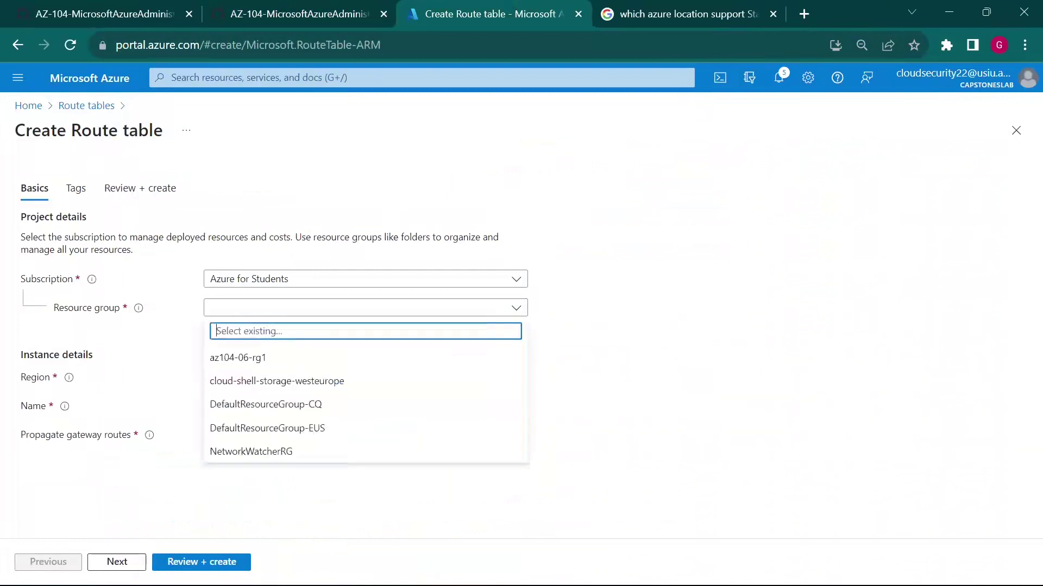
pyautogui.click(271, 363)
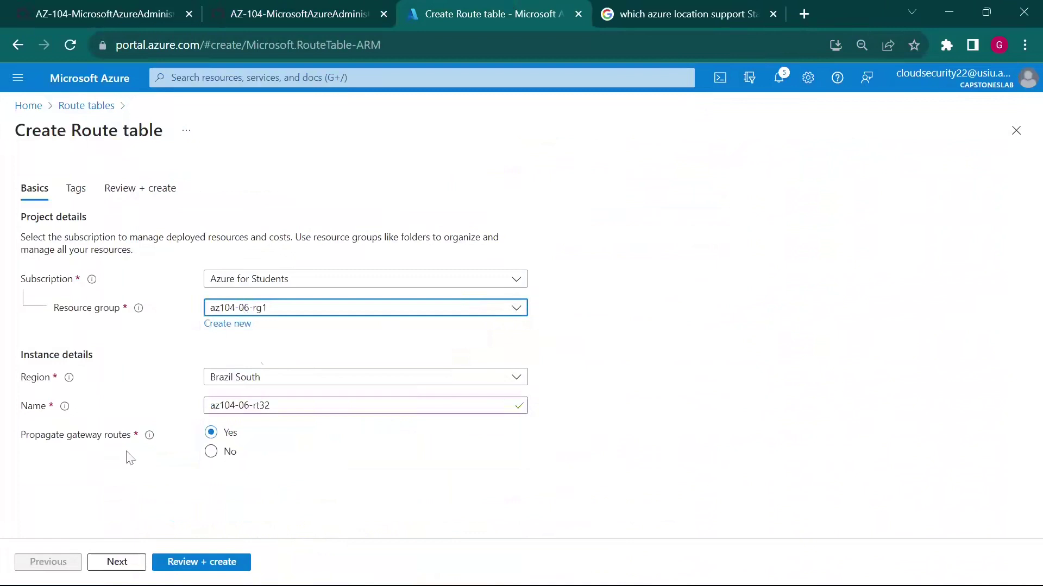
pyautogui.click(340, 15)
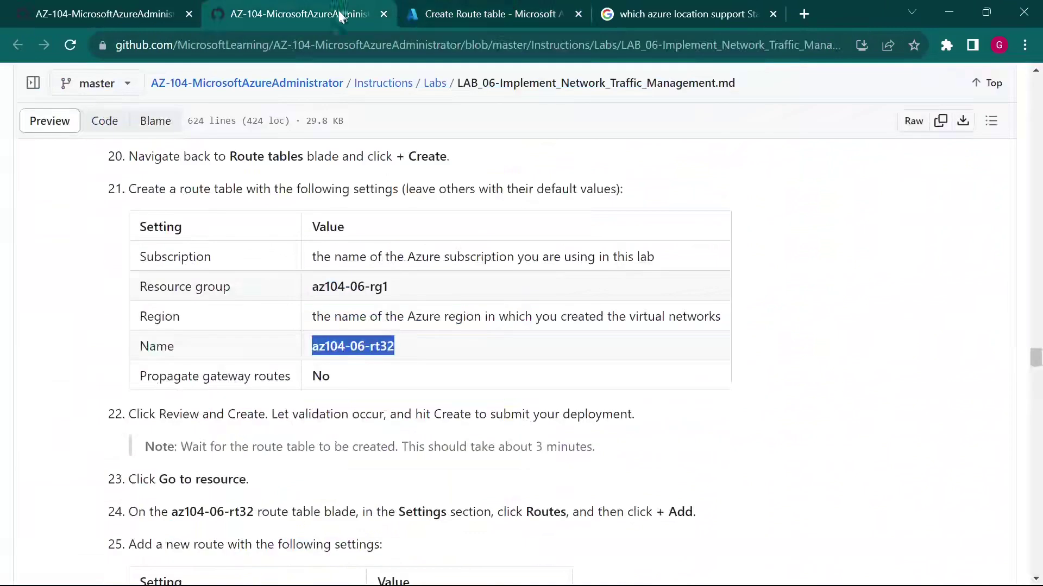
pyautogui.click(497, 11)
pyautogui.click(212, 454)
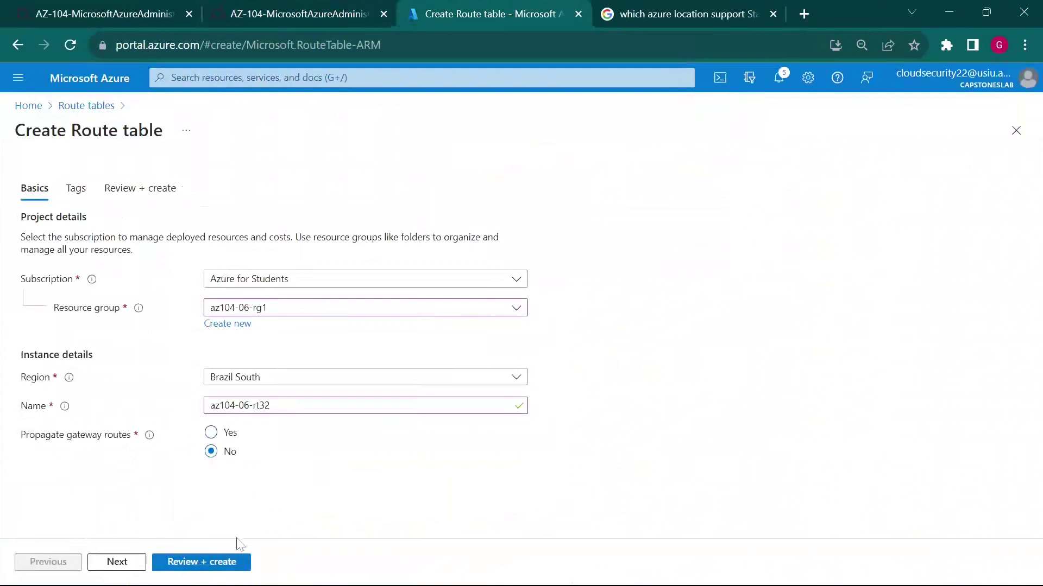
# Validate the az104-06-rt32 route table configuration and submit its deployment.
pyautogui.click(212, 565)
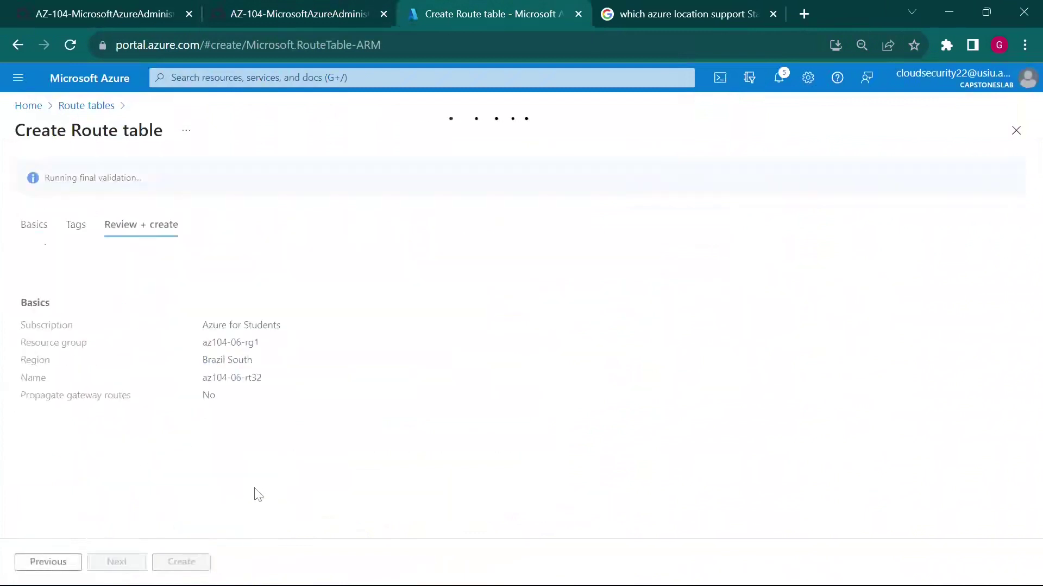
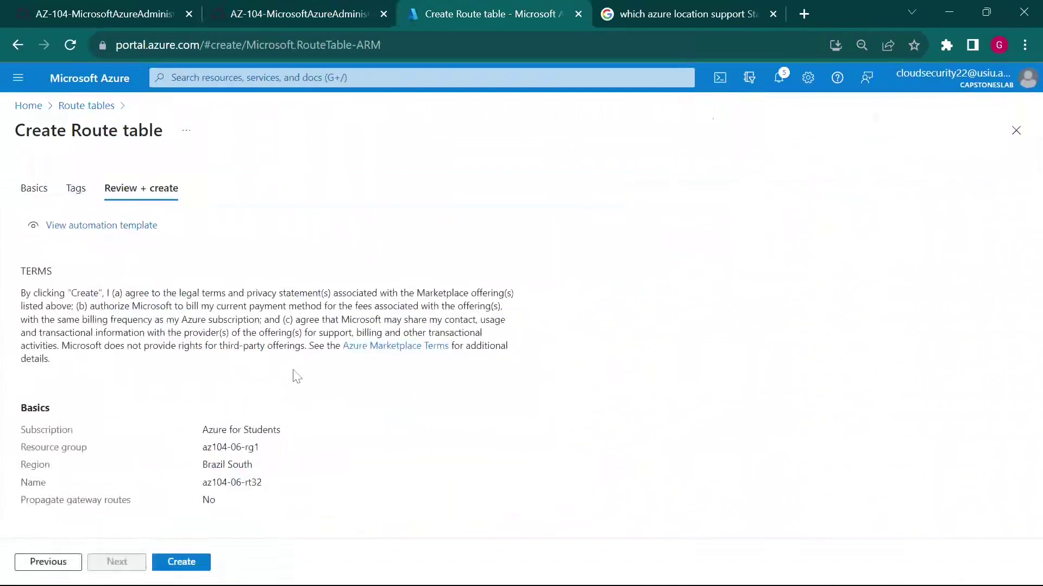
pyautogui.click(185, 565)
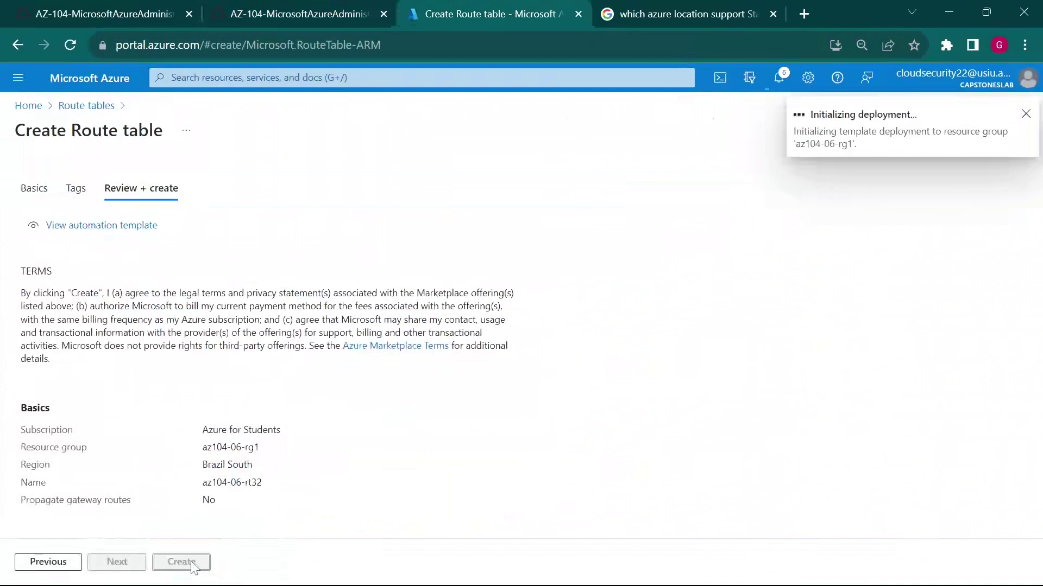
pyautogui.moveTo(742, 568)
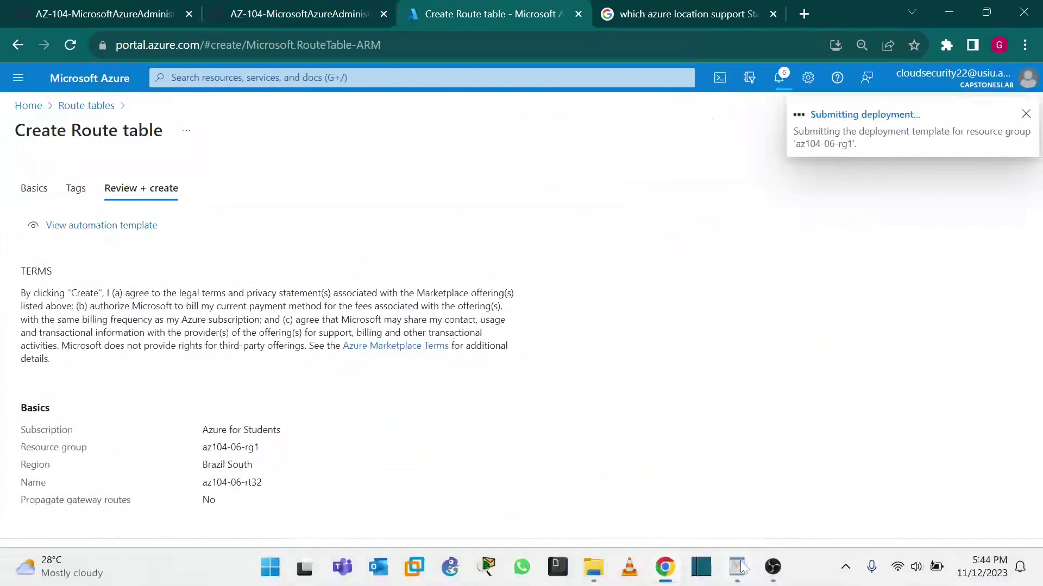
pyautogui.click(784, 576)
pyautogui.click(967, 327)
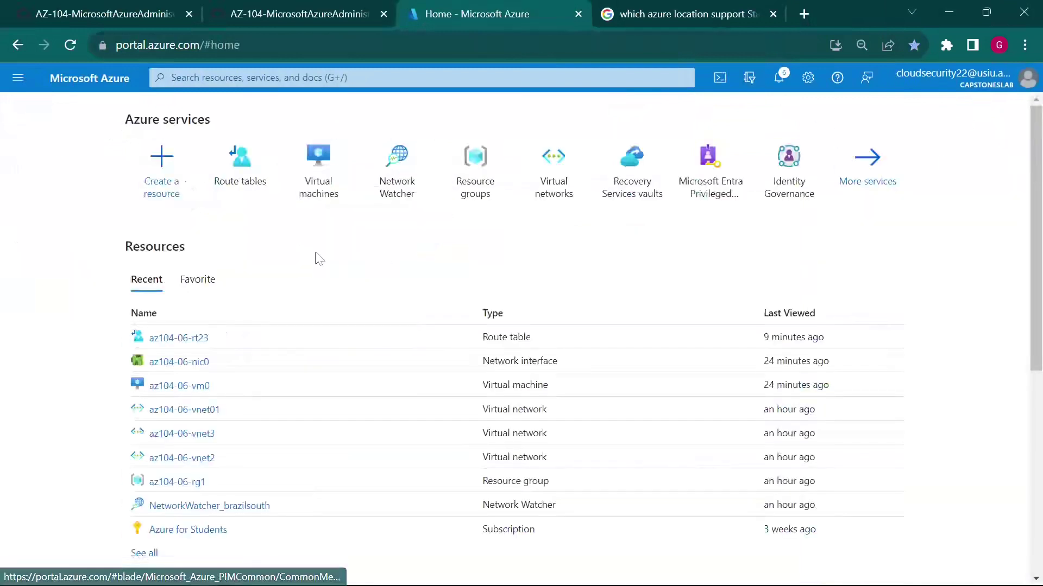
# Open the az104-06-rt32 route table from the list of route tables and collapse the list.
pyautogui.click(244, 185)
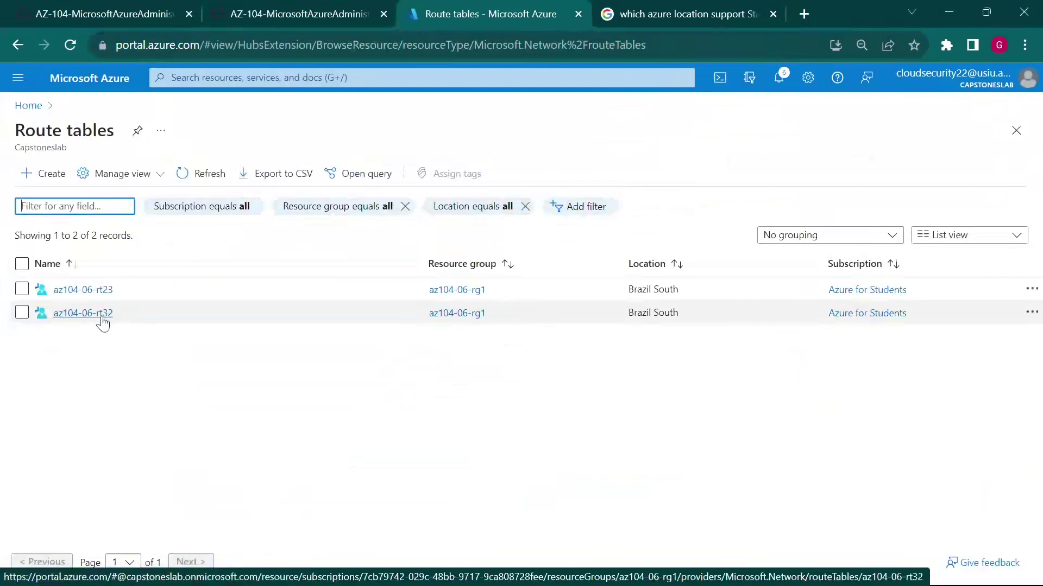
pyautogui.click(103, 322)
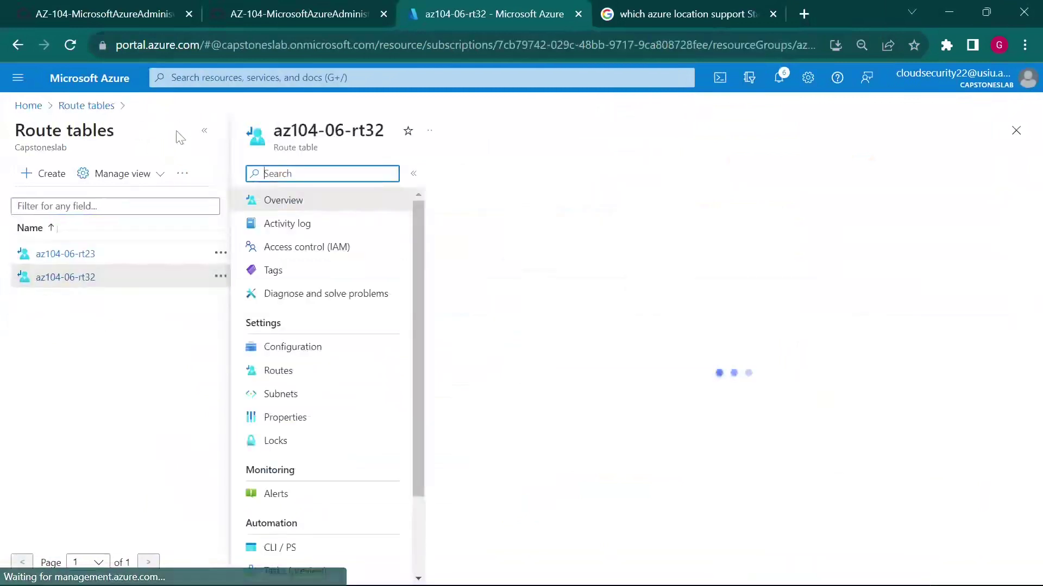
pyautogui.click(205, 138)
# Read lab steps 24 to 31 for az104-06-rt32's route settings, subnet association and the connection troubleshoot check.
pyautogui.click(307, 12)
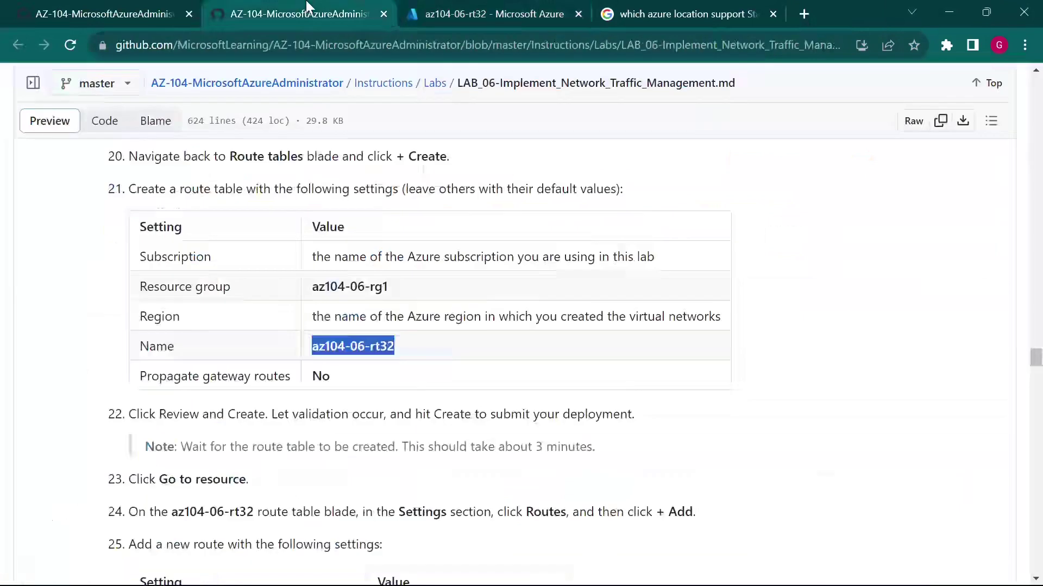
pyautogui.scroll(-1, 373, 440)
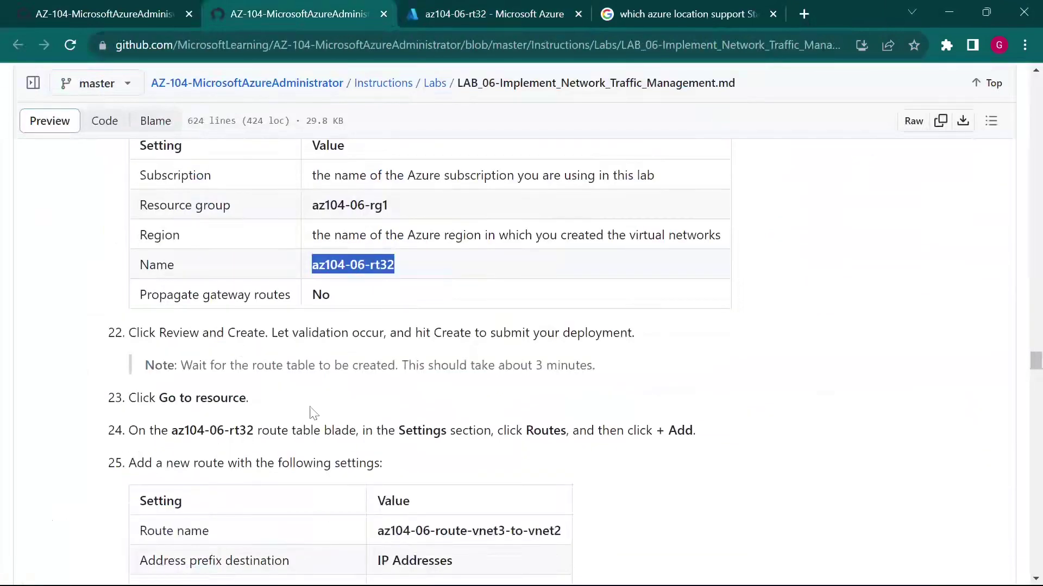
pyautogui.scroll(-1, 312, 410)
pyautogui.scroll(-2, 333, 373)
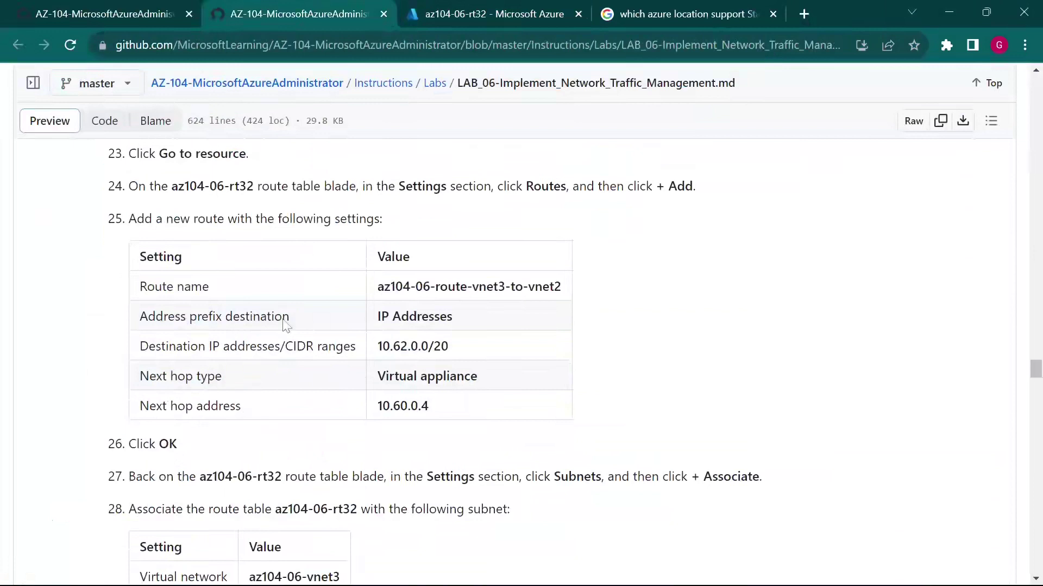
pyautogui.moveTo(220, 288); pyautogui.dragTo(337, 315)
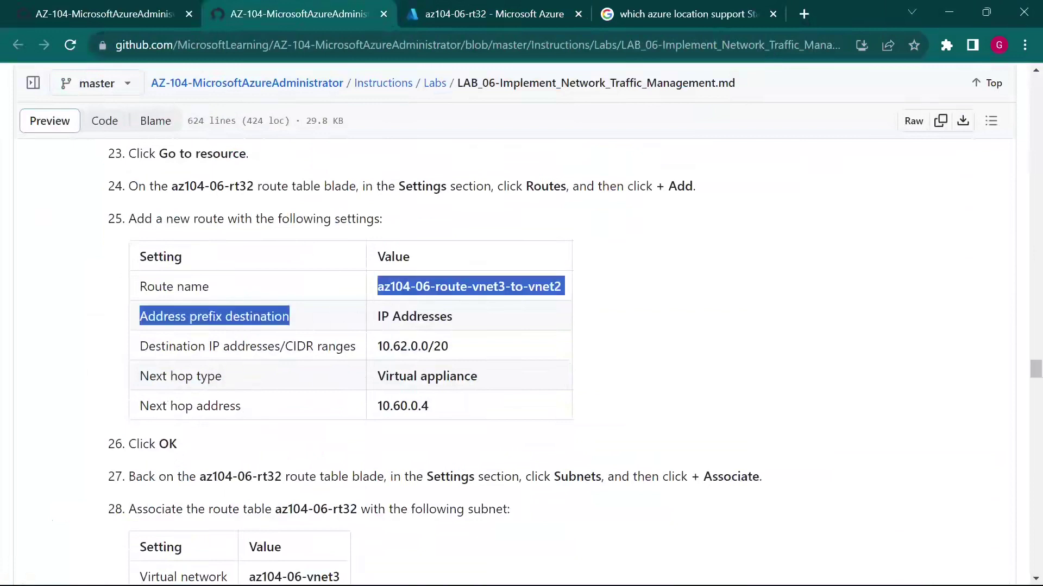
pyautogui.click(389, 310)
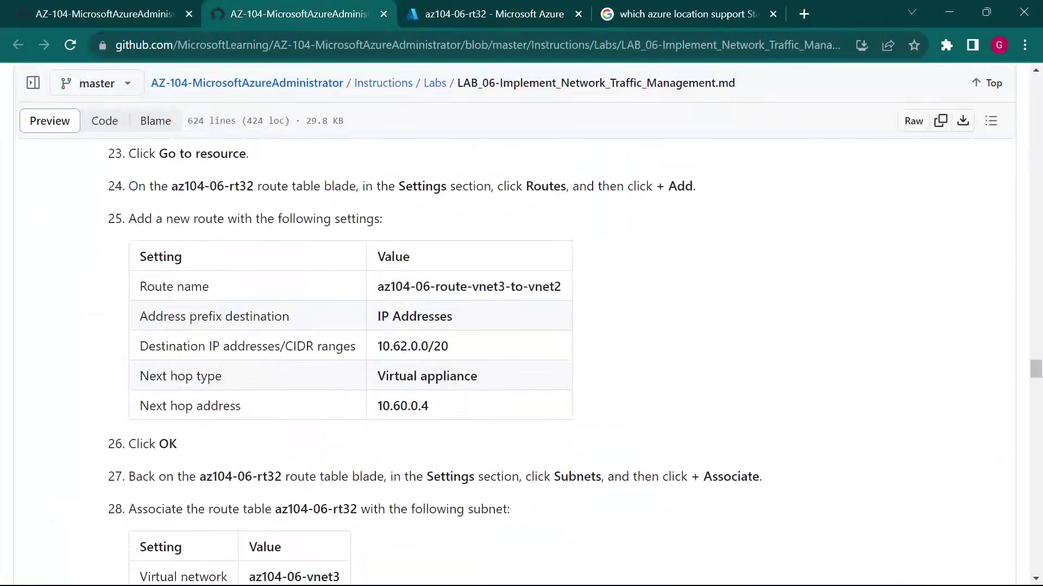
pyautogui.scroll(-4, 333, 385)
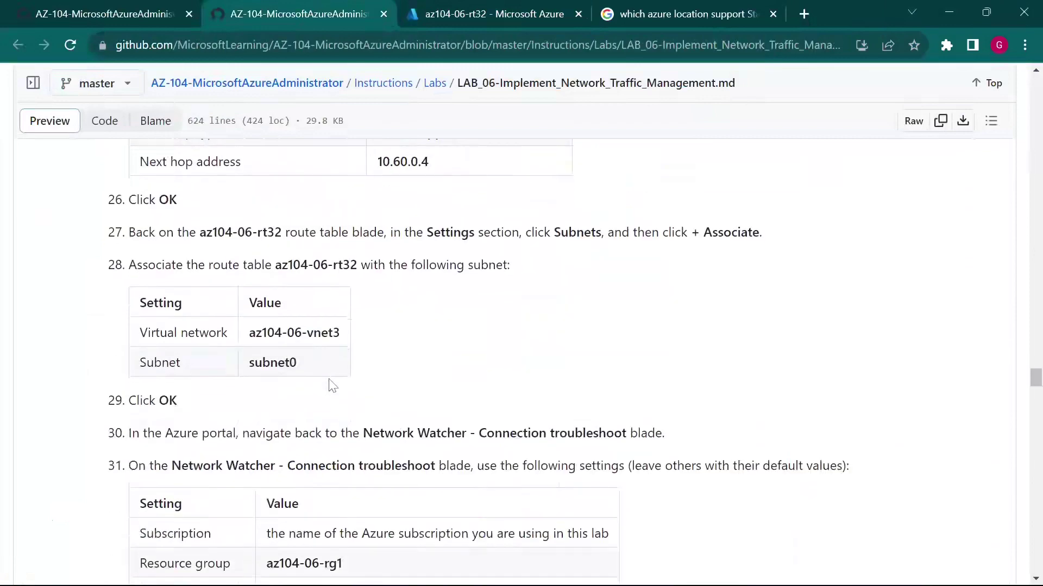
pyautogui.scroll(-3, 332, 385)
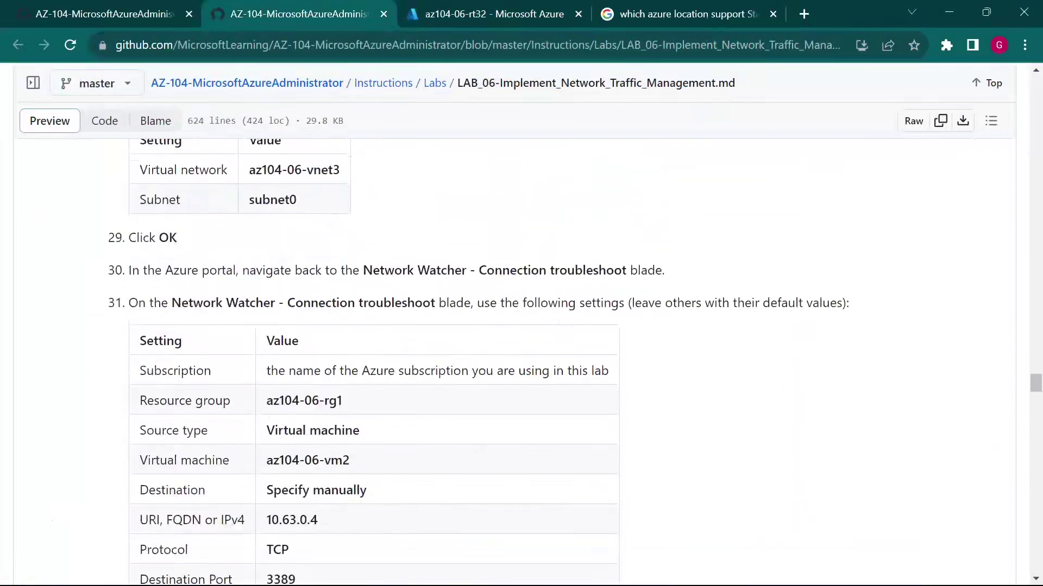
pyautogui.scroll(3, 395, 334)
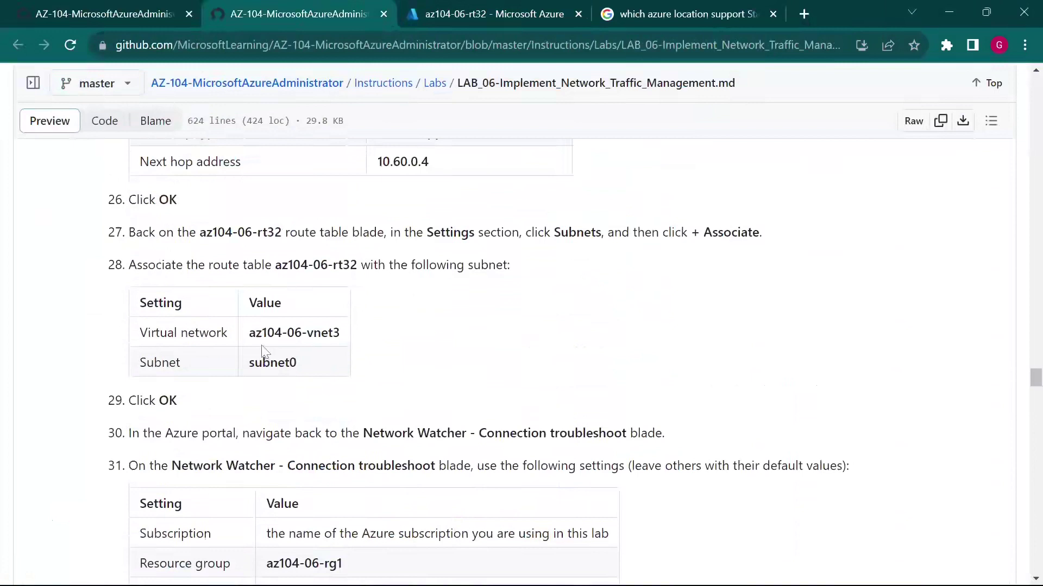
# Associate the az104-06-rt32 route table with subnet0 of the az104-06-vnet3 virtual network.
pyautogui.click(492, 13)
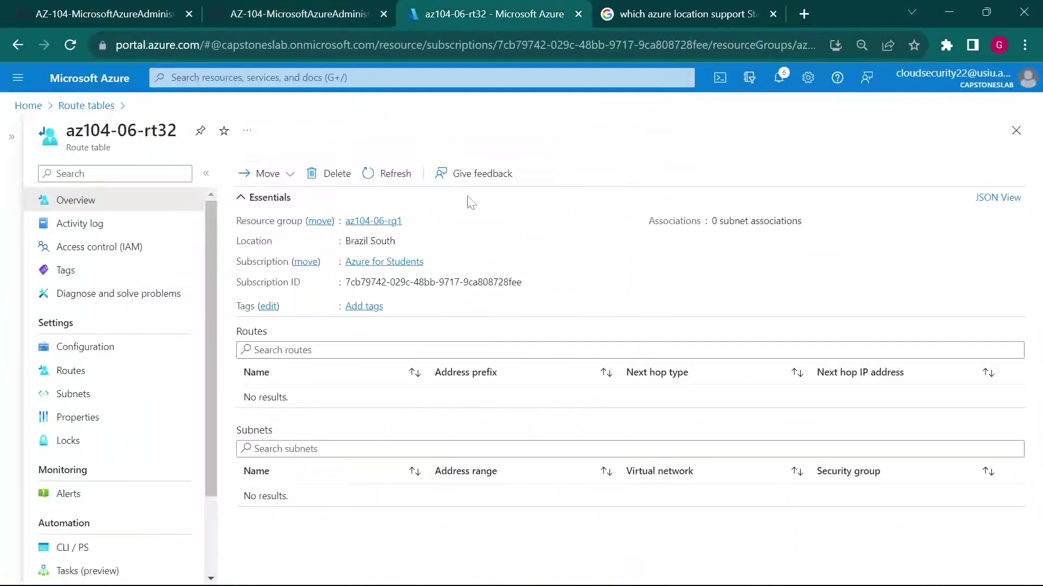
pyautogui.click(99, 398)
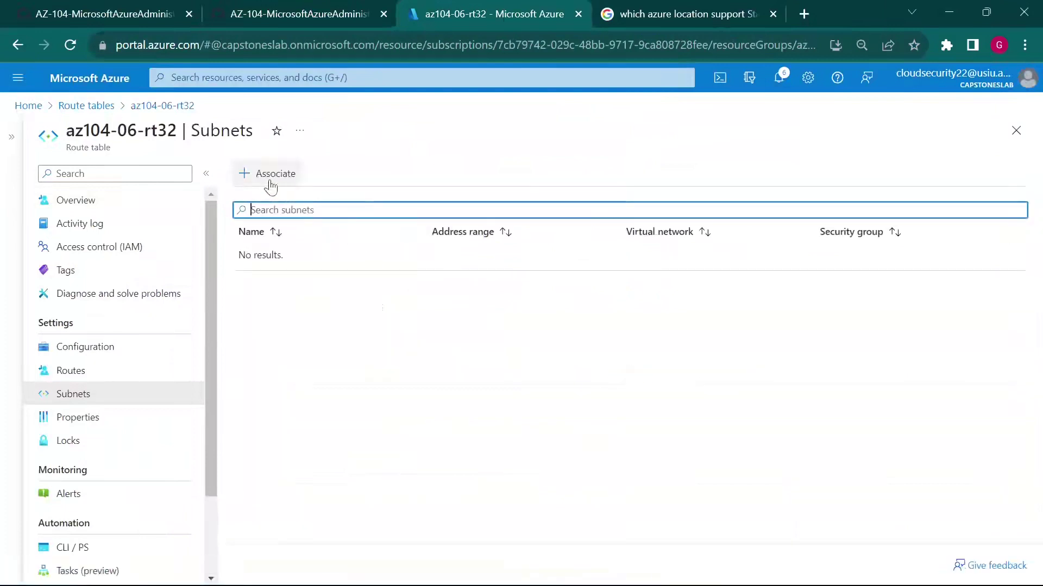
pyautogui.click(270, 178)
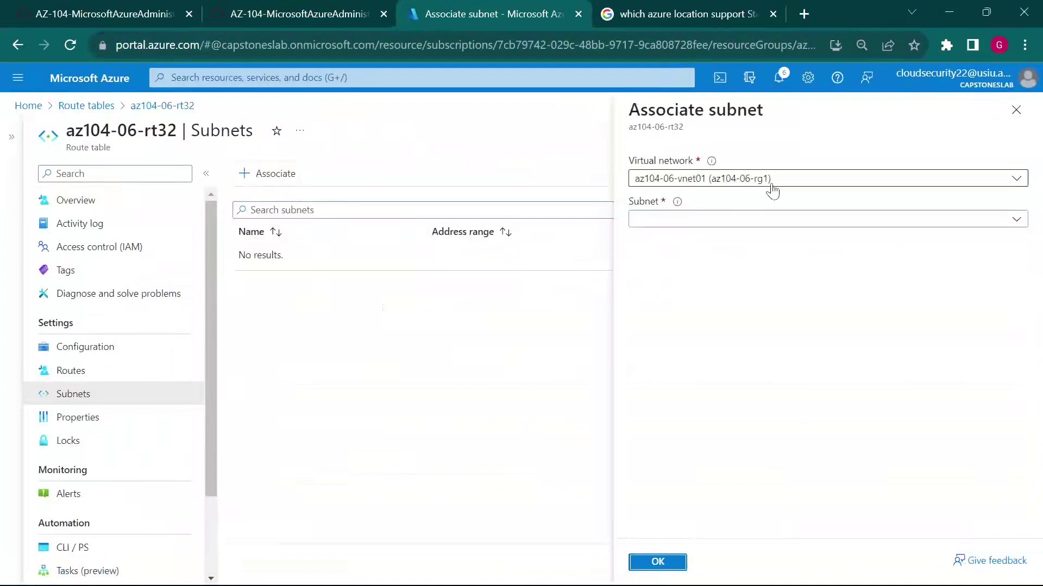
pyautogui.click(771, 185)
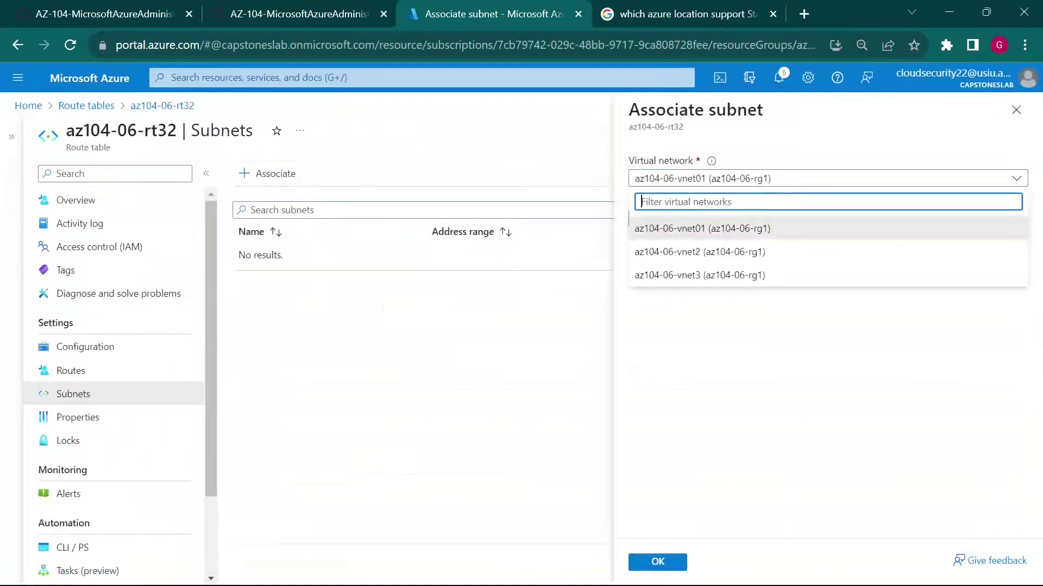
pyautogui.click(763, 277)
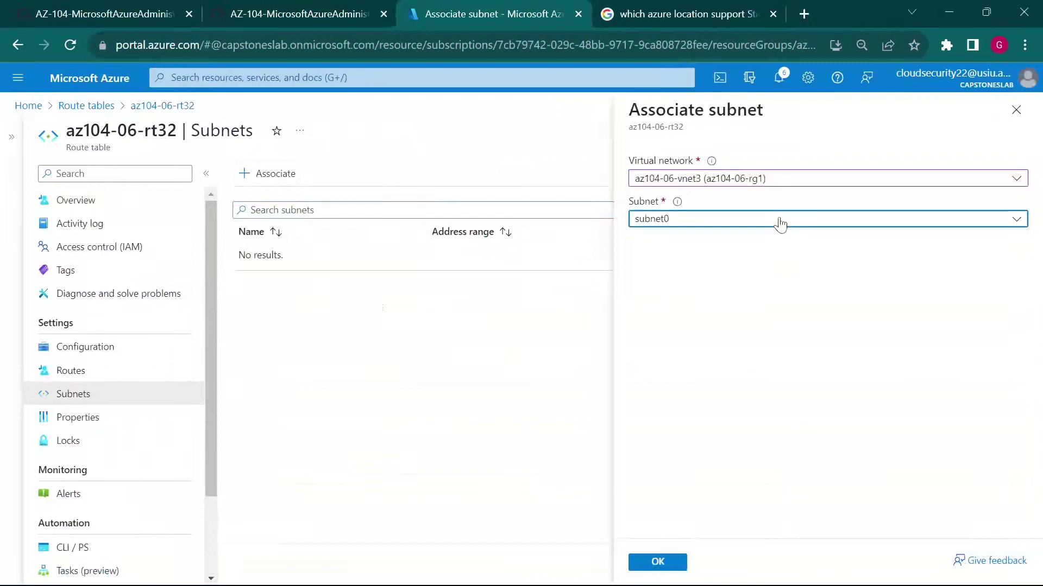
pyautogui.click(780, 221)
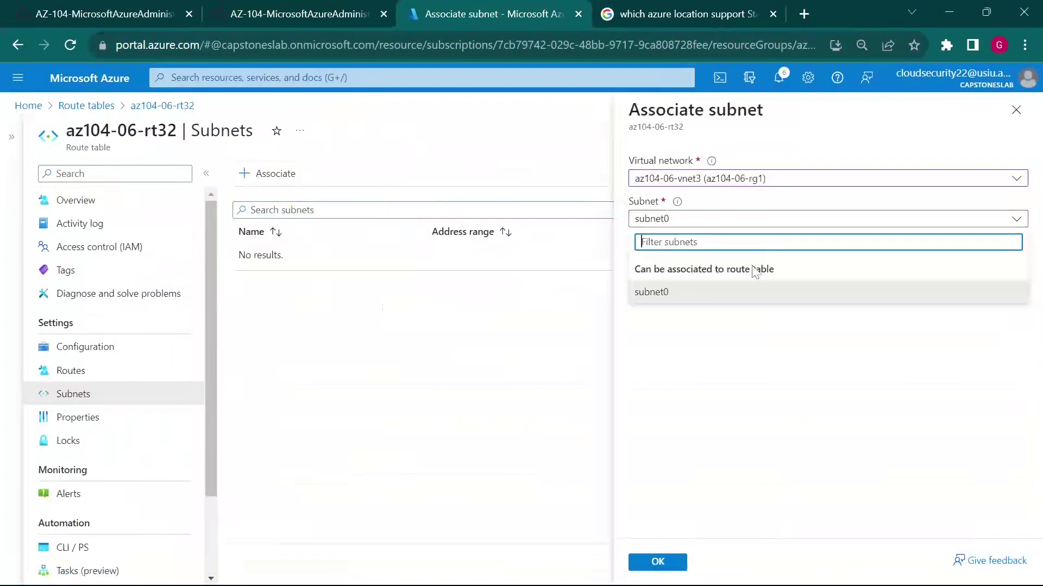
pyautogui.click(739, 292)
pyautogui.click(663, 564)
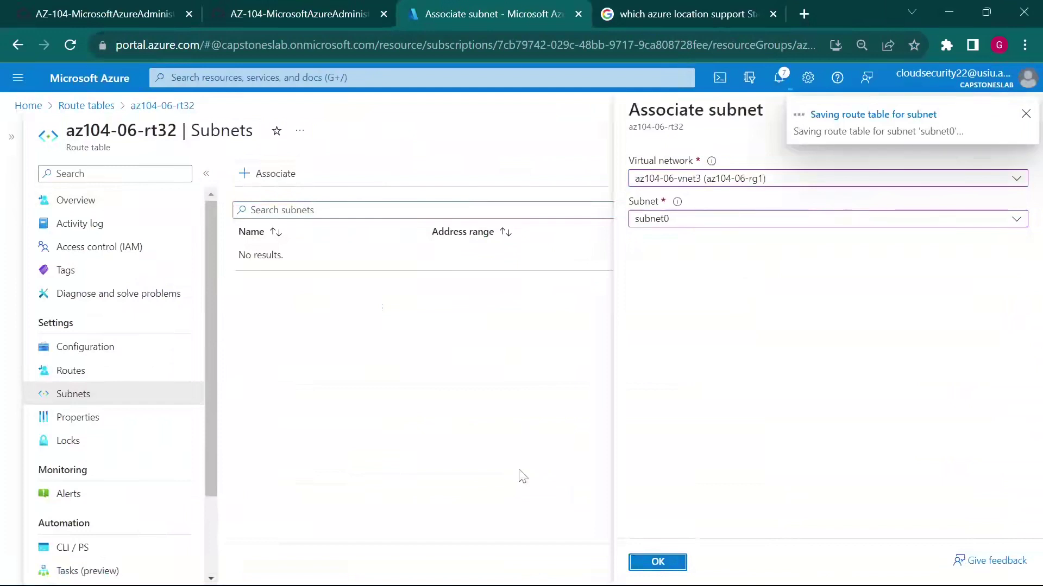
# Start a new route in az104-06-rt32 and name it az104-06-route-vnet3-to-vnet2, copying the name from the lab instructions.
pyautogui.click(363, 9)
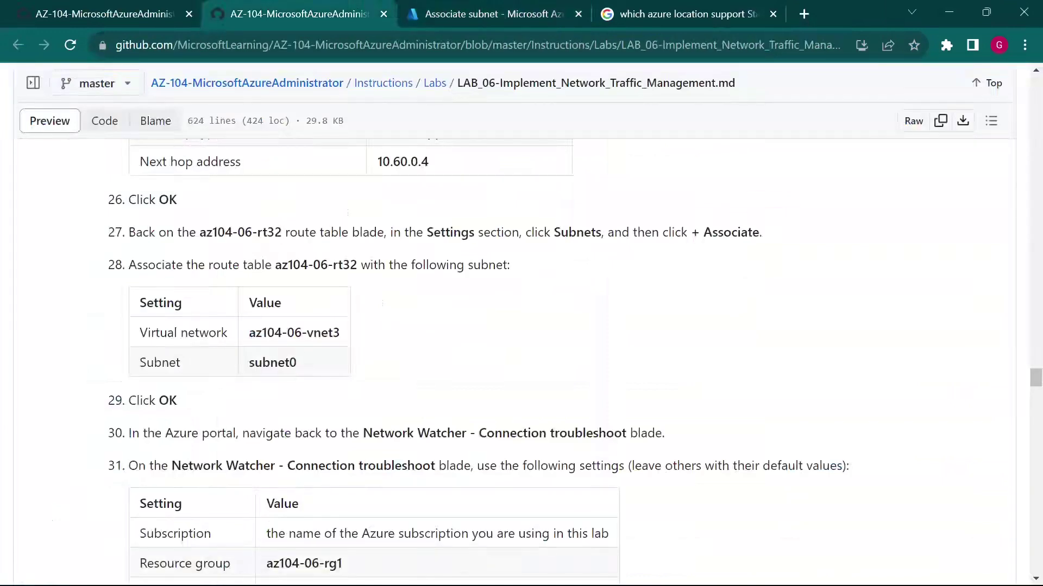
pyautogui.scroll(3, 310, 360)
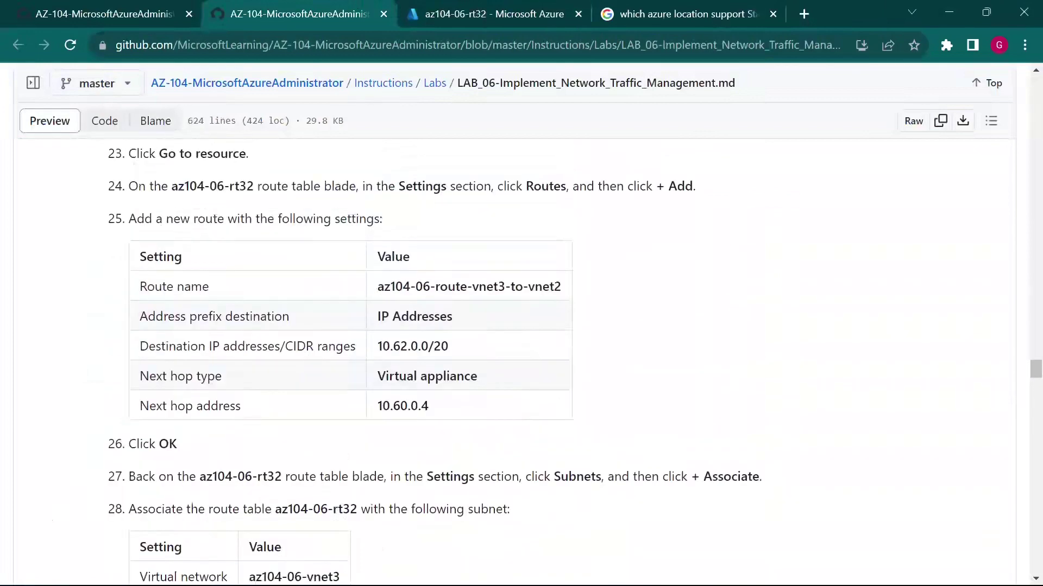
pyautogui.moveTo(378, 286); pyautogui.dragTo(511, 314)
pyautogui.click(405, 299)
pyautogui.moveTo(377, 293); pyautogui.dragTo(571, 300)
pyautogui.hotkey('ctrl', 'c')
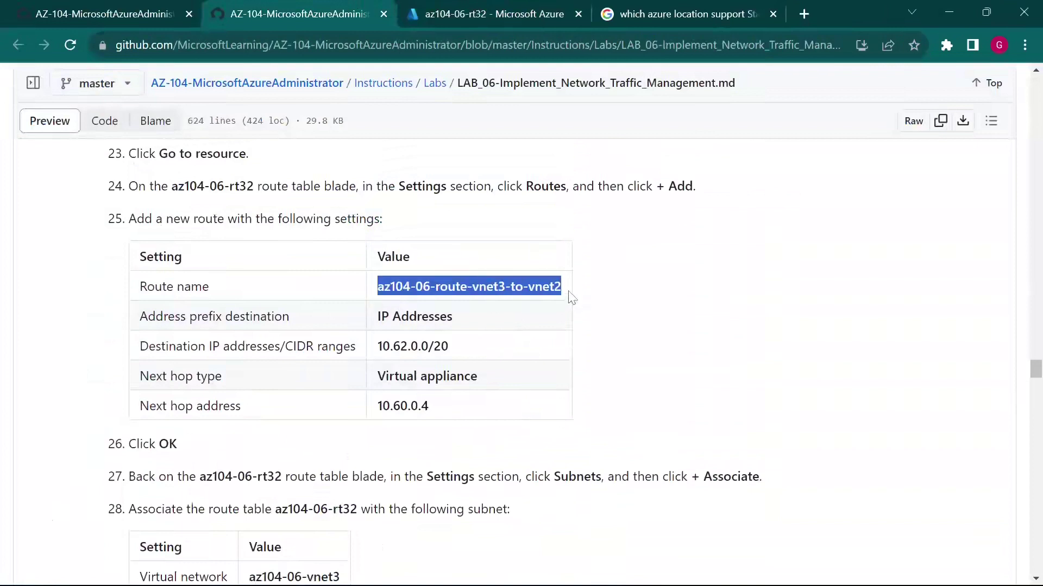
pyautogui.click(497, 11)
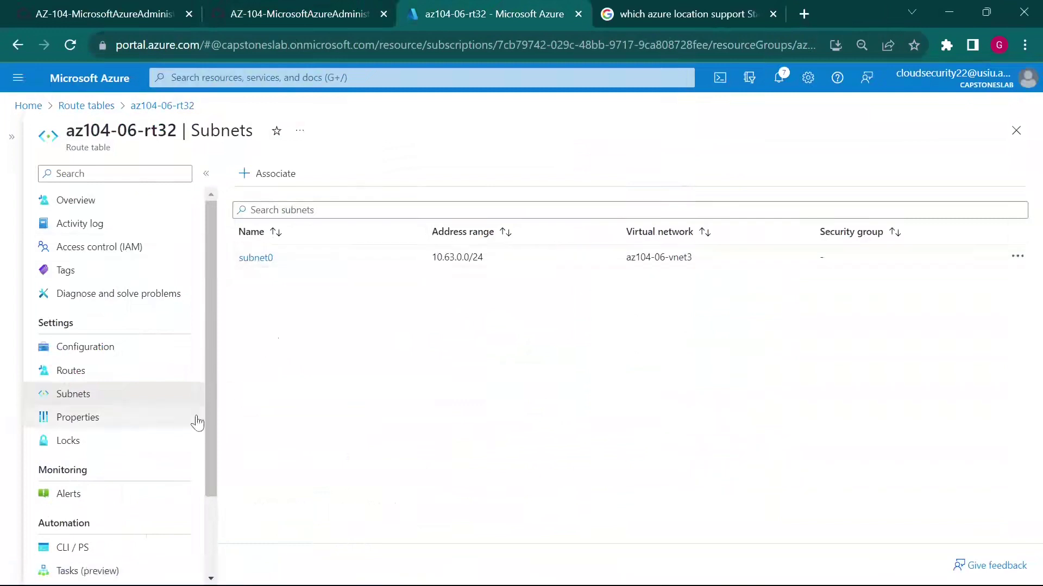
pyautogui.click(116, 373)
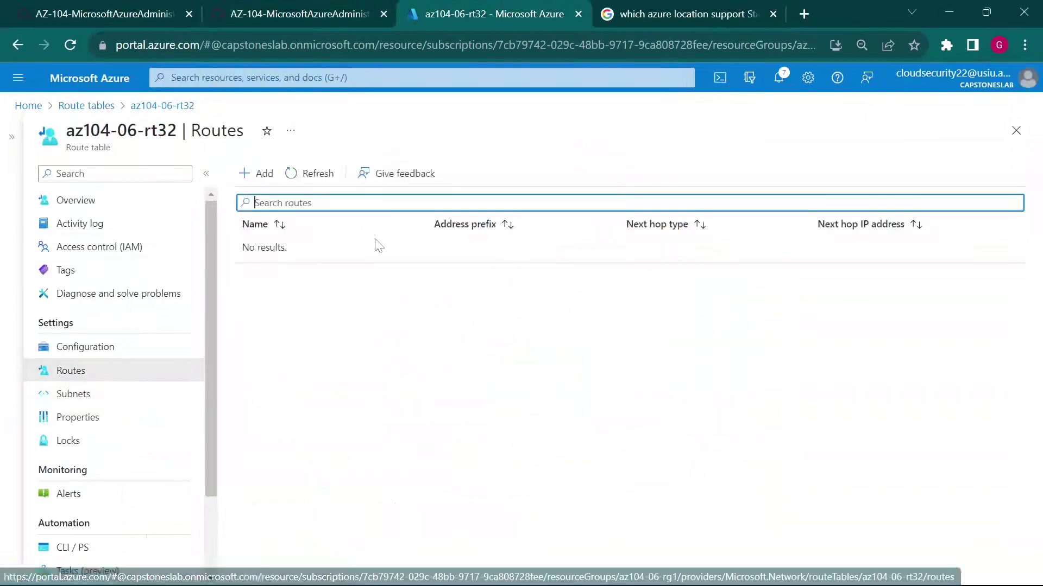
pyautogui.click(267, 175)
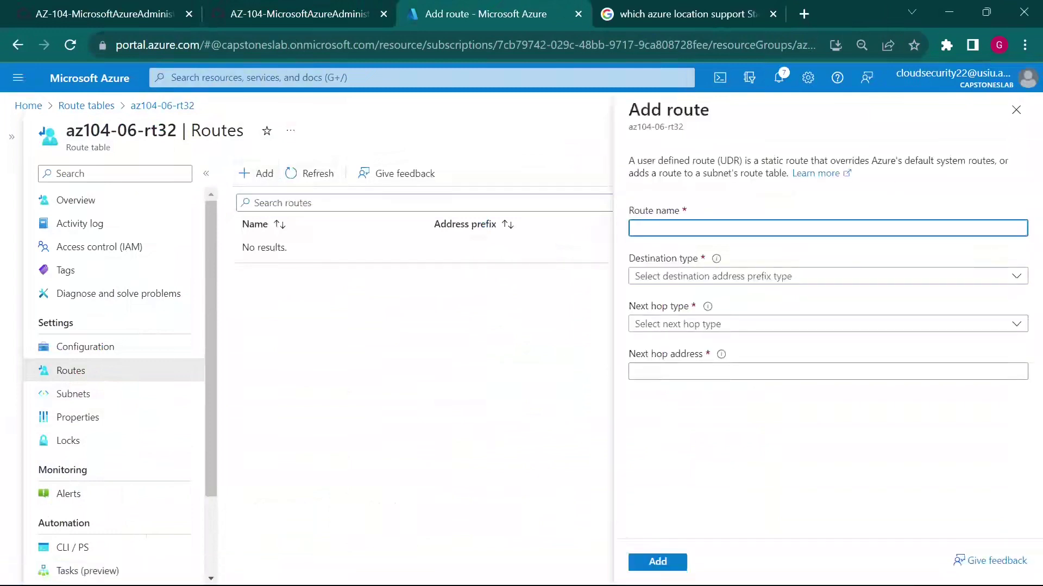
pyautogui.hotkey('ctrl', 'v')
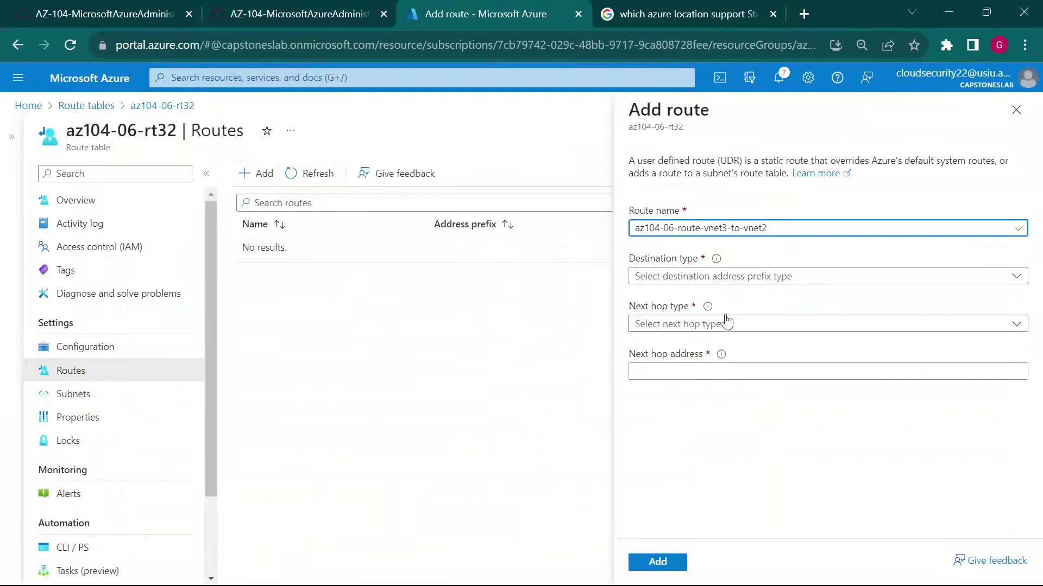
# Set the route's destination type to IP Addresses with the range 10.62.0.0/20 copied from the lab instructions.
pyautogui.click(776, 278)
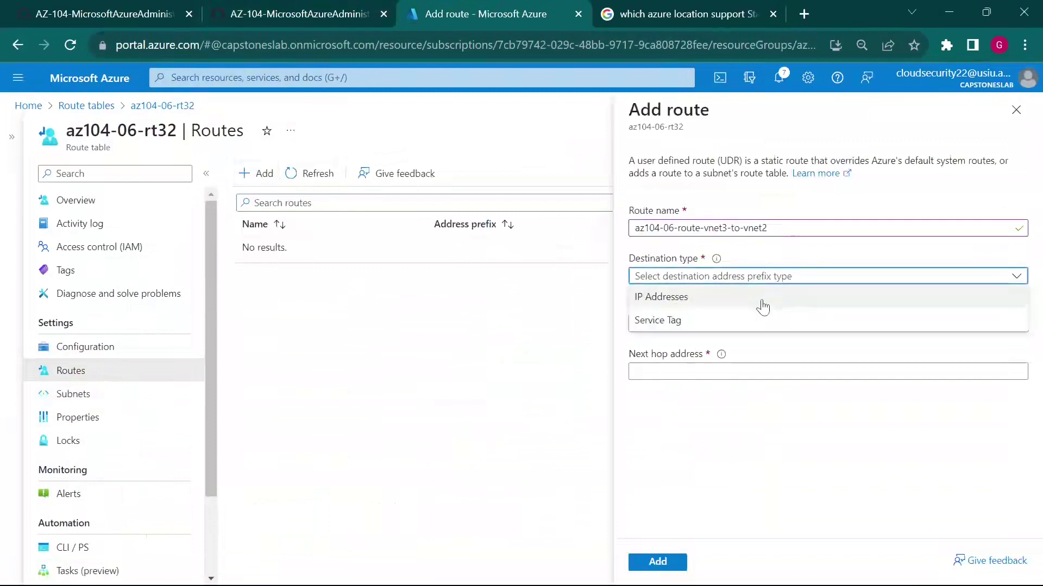
pyautogui.click(761, 302)
pyautogui.click(286, 17)
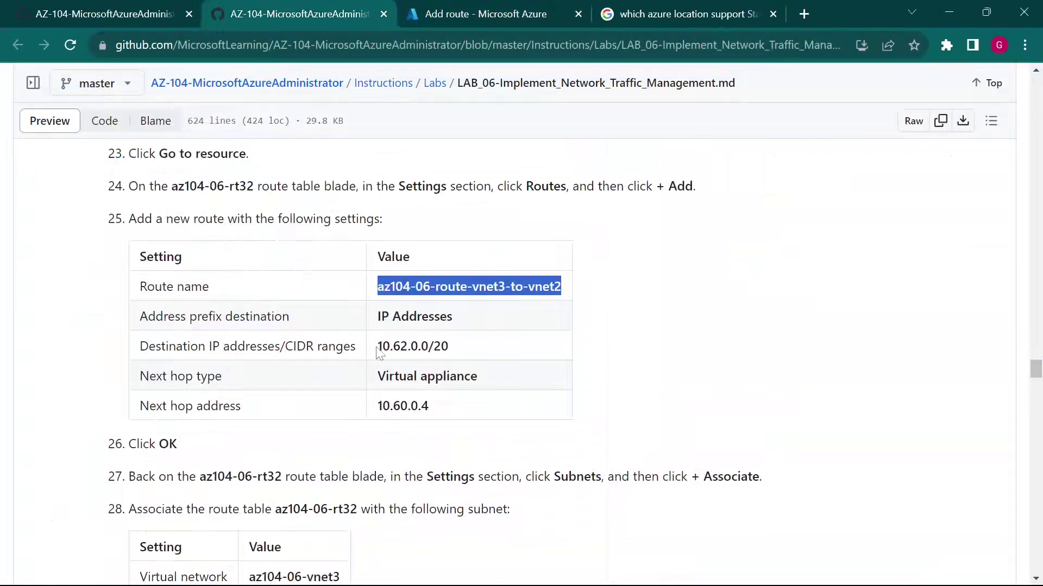
pyautogui.moveTo(377, 347); pyautogui.dragTo(451, 353)
pyautogui.hotkey('ctrl', 'c')
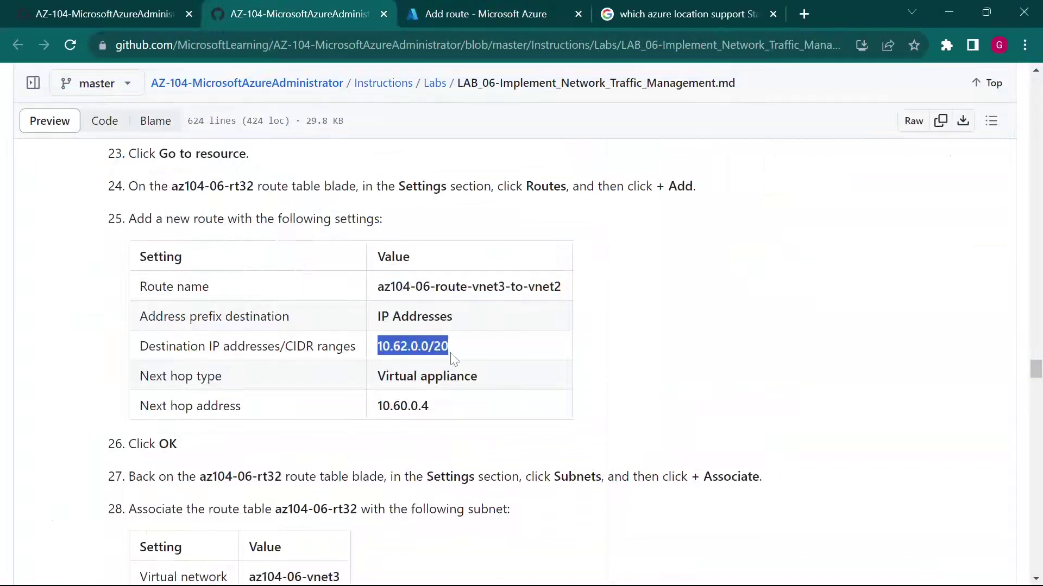
pyautogui.click(448, 17)
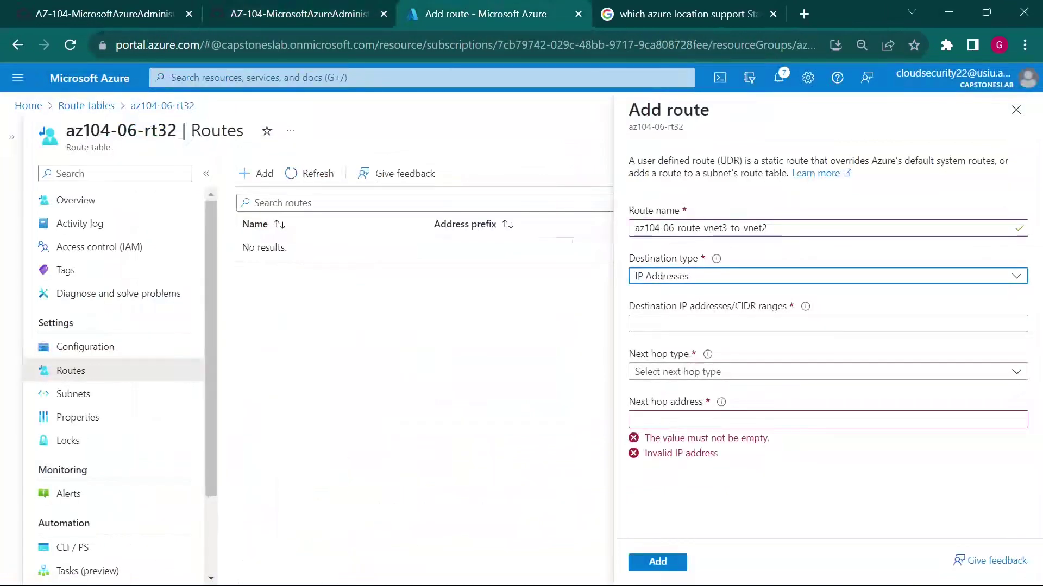
pyautogui.click(761, 323)
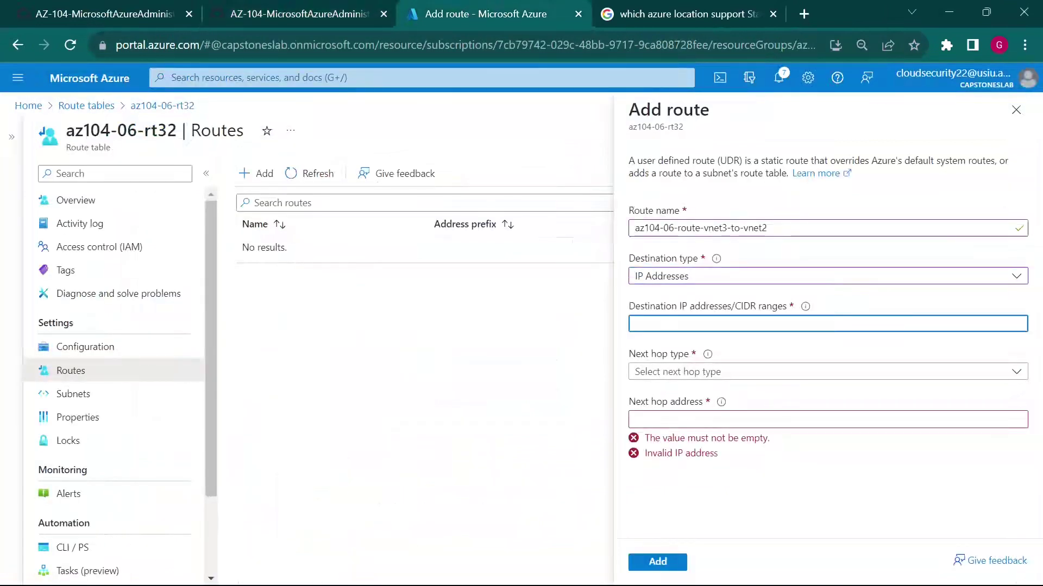
pyautogui.hotkey('ctrl', 'v')
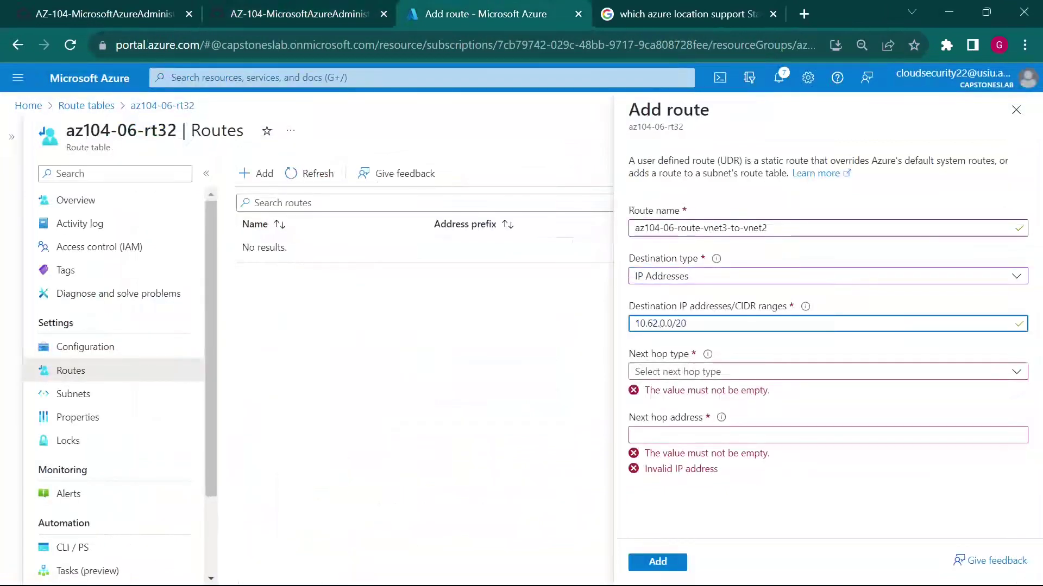
# Set the next hop type to Virtual appliance with next hop address 10.60.0.4, and add the route.
pyautogui.click(731, 372)
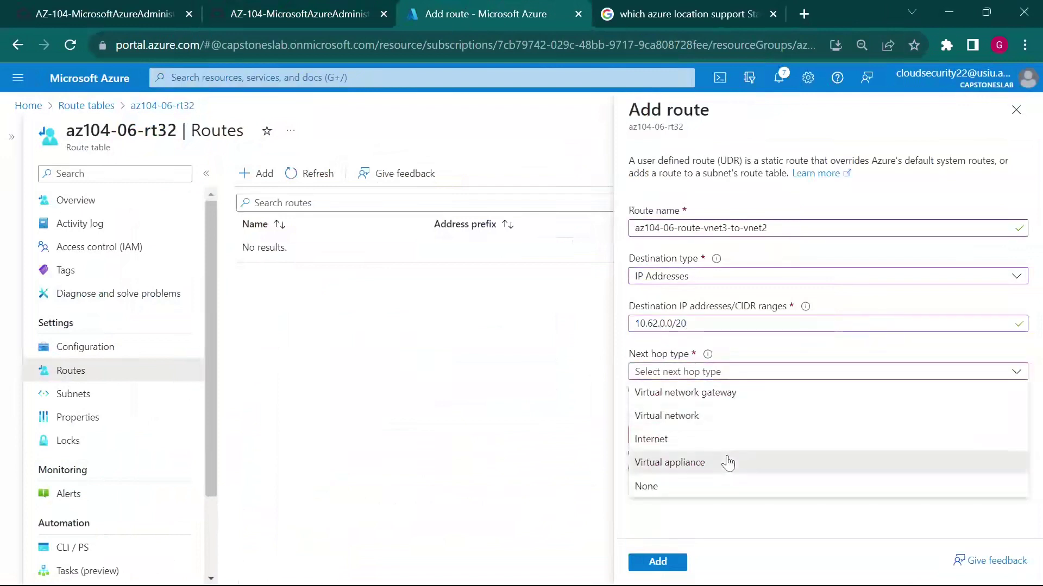
pyautogui.click(726, 461)
pyautogui.click(305, 13)
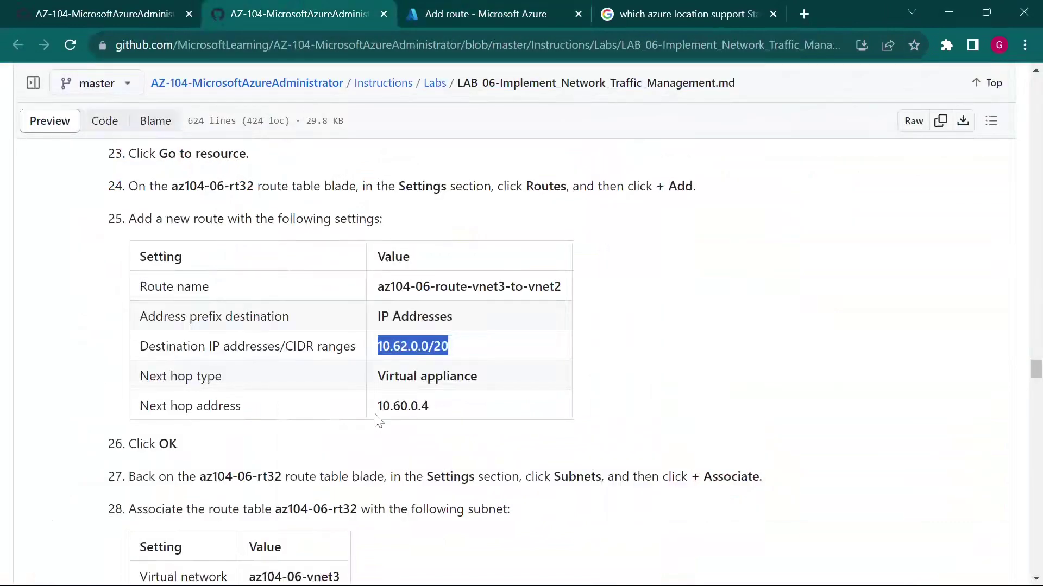
pyautogui.moveTo(375, 415); pyautogui.dragTo(434, 418)
pyautogui.hotkey('ctrl', 'c')
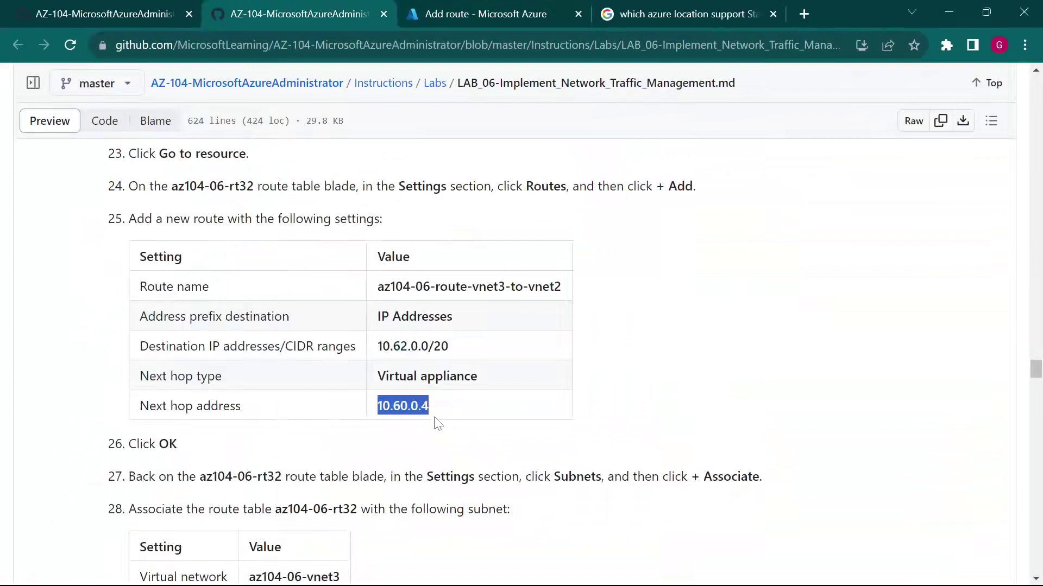
pyautogui.click(519, 12)
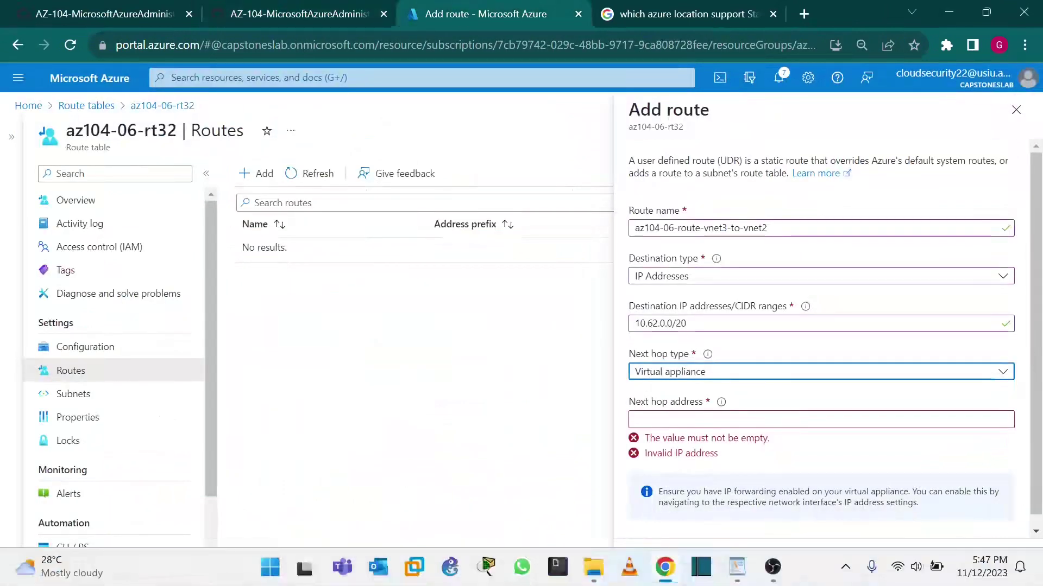
pyautogui.click(711, 419)
pyautogui.hotkey('ctrl', 'v')
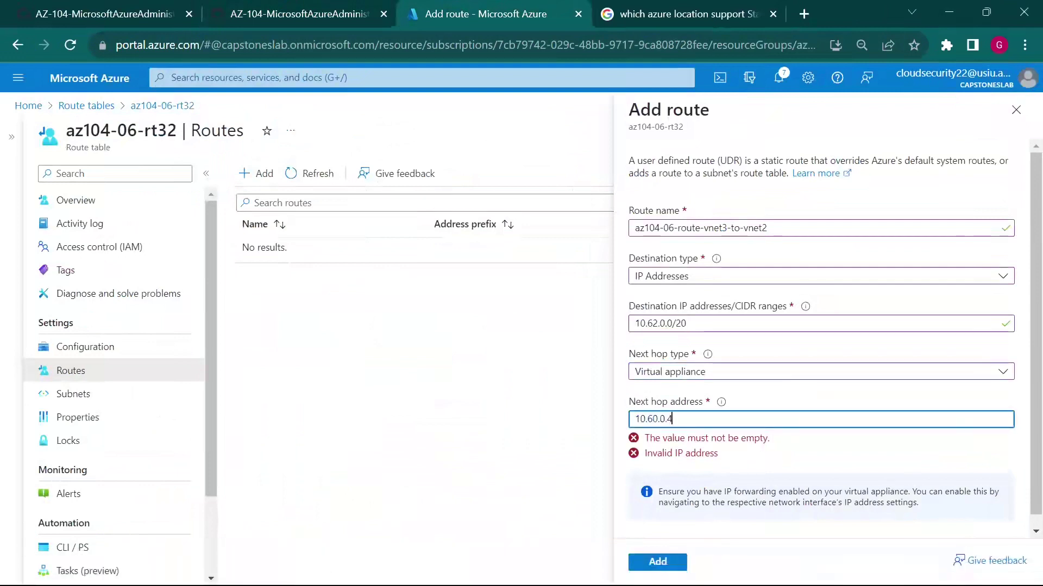
pyautogui.click(670, 564)
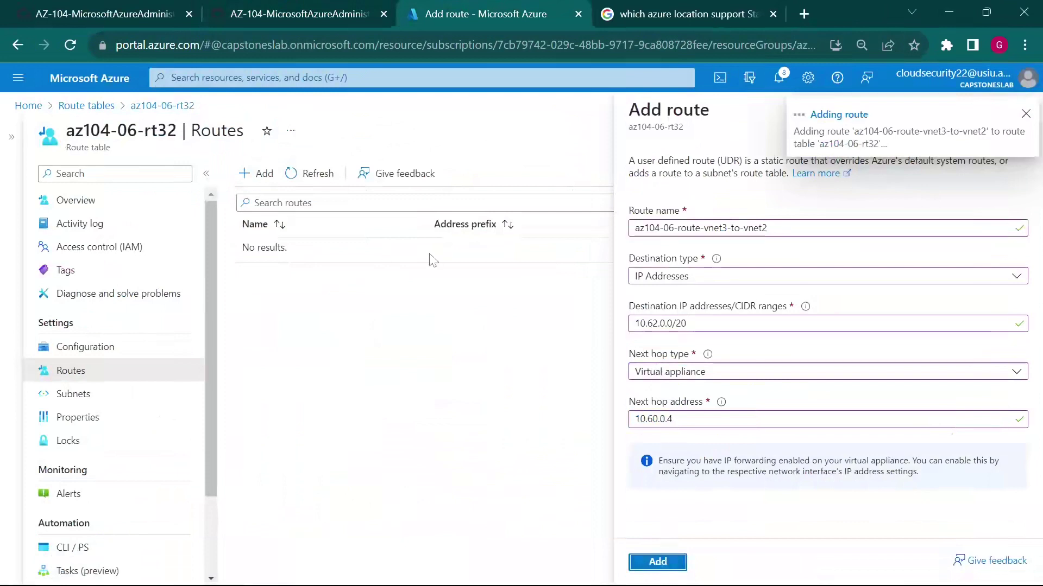
# Open Network Watcher's Connection troubleshoot page and consult lab step 31 for the connectivity check settings.
pyautogui.click(264, 14)
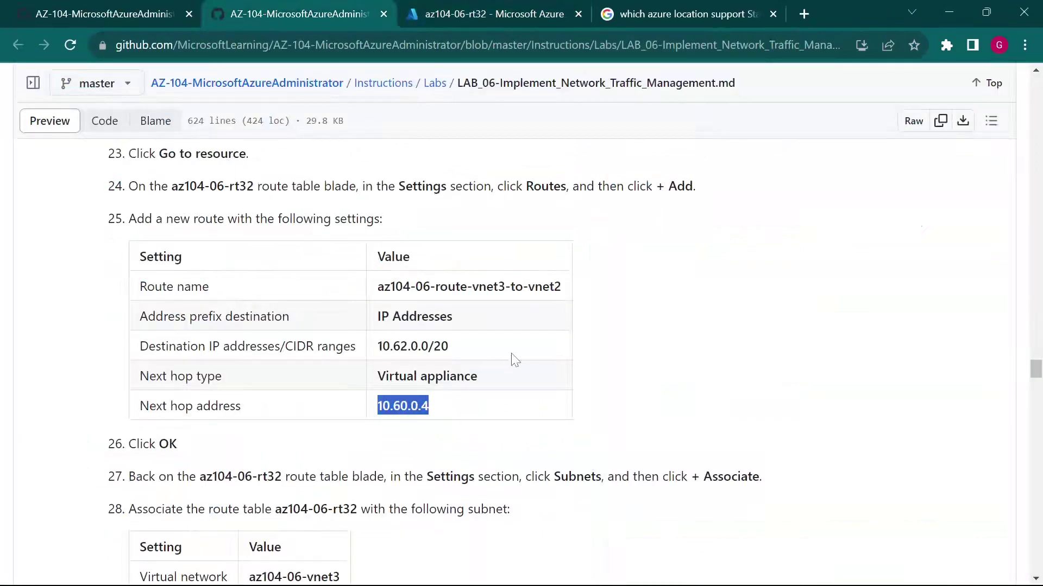
pyautogui.scroll(-3, 513, 358)
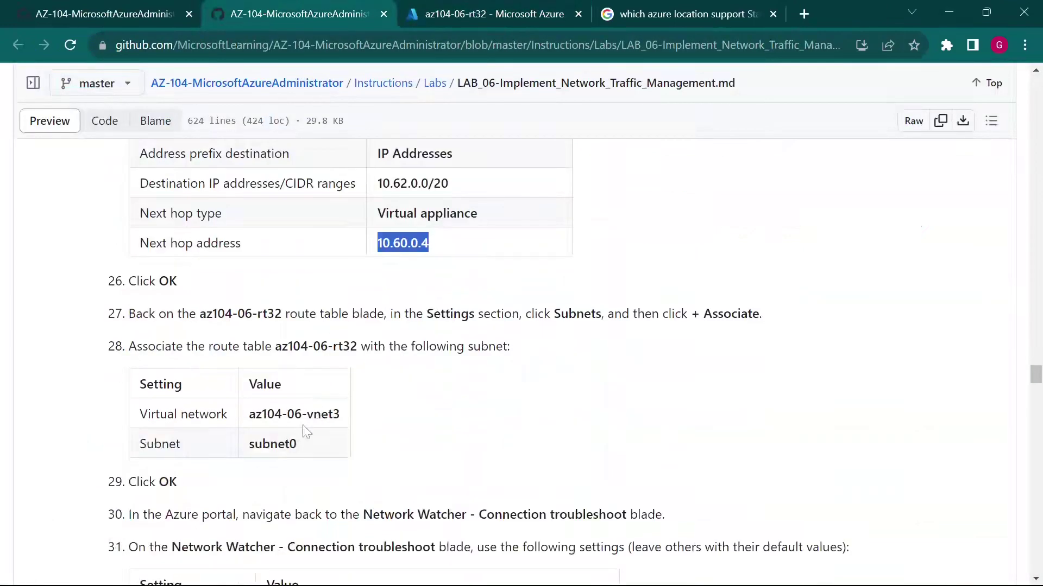
pyautogui.scroll(-5, 305, 432)
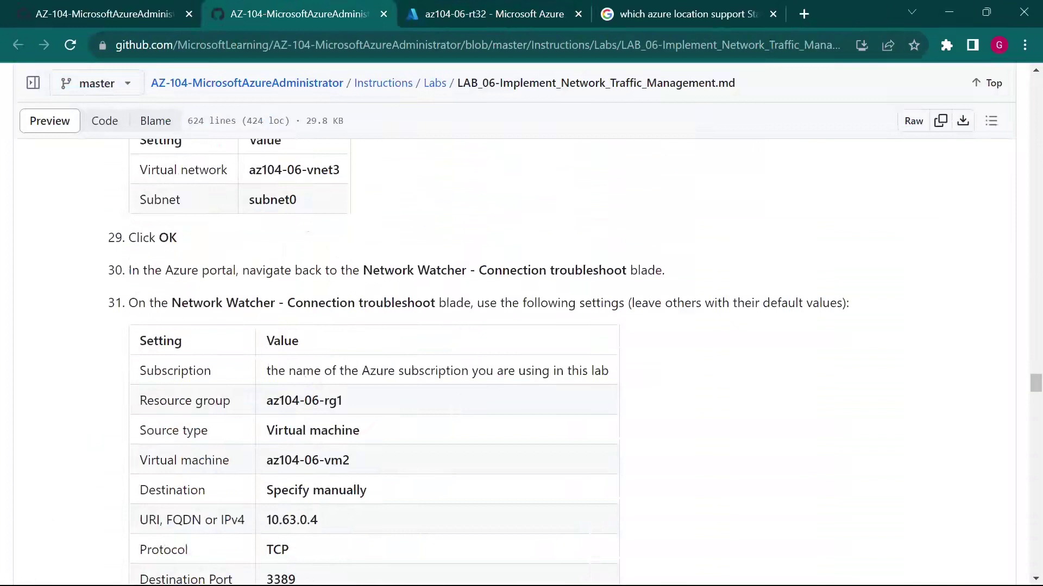
pyautogui.scroll(-2, 464, 393)
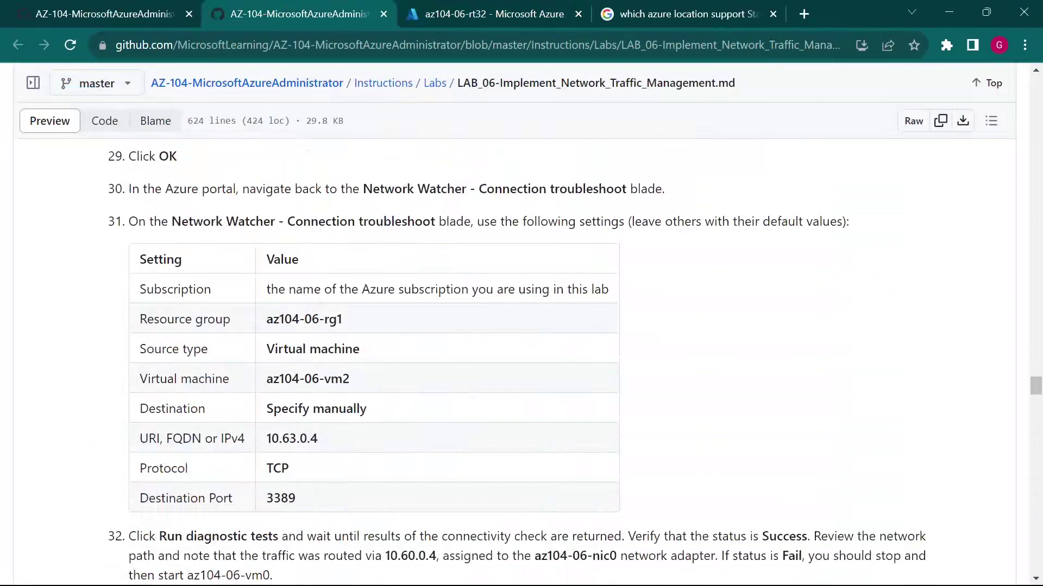
pyautogui.click(479, 13)
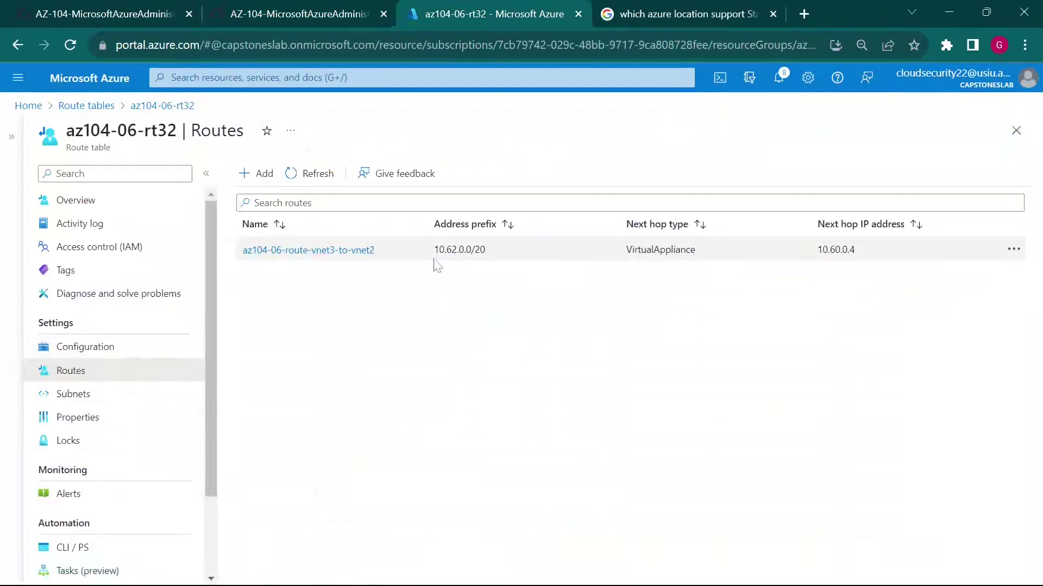
pyautogui.click(1016, 131)
pyautogui.click(1016, 131)
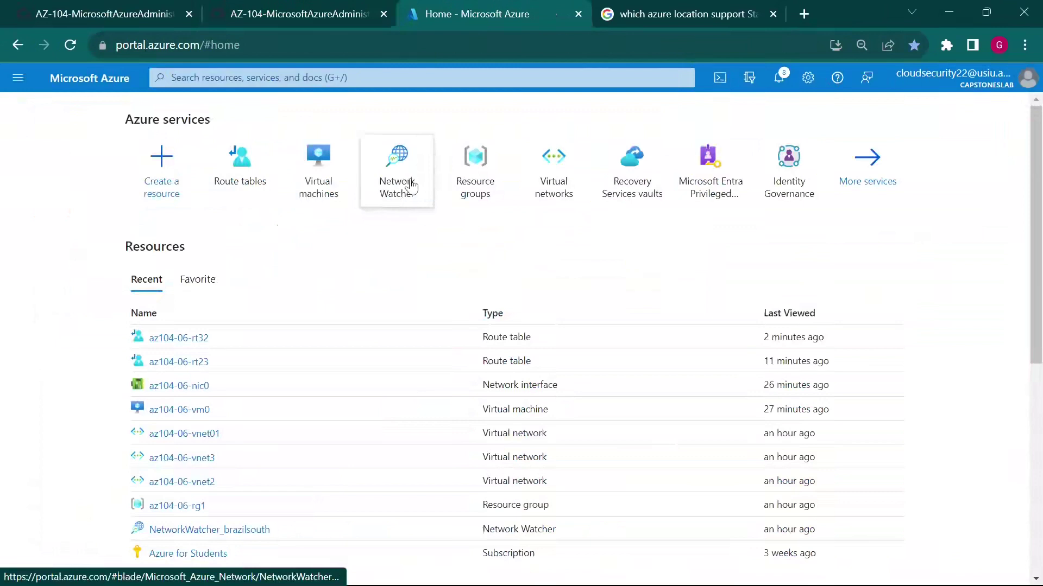
pyautogui.click(394, 163)
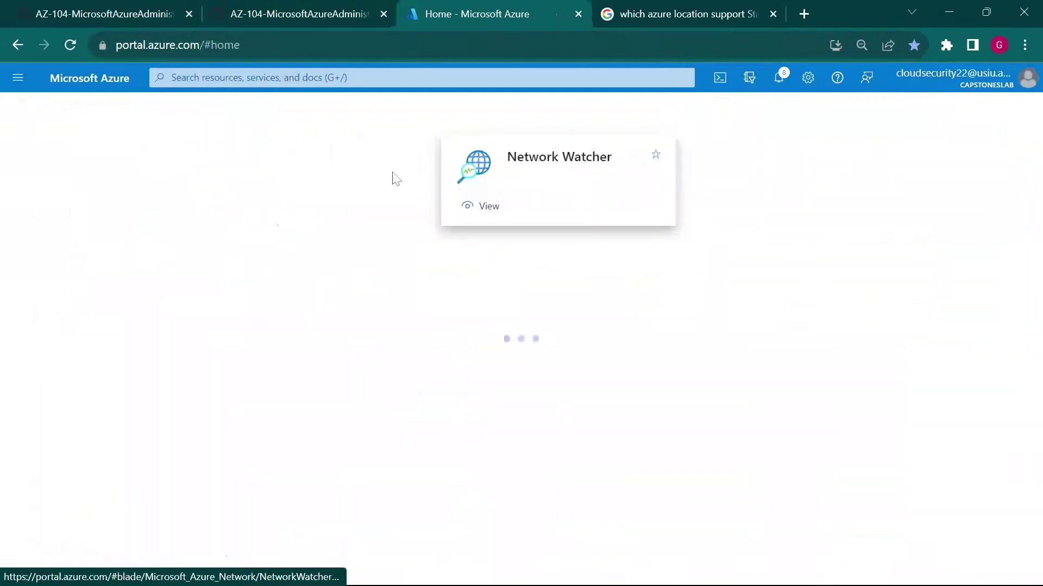
pyautogui.scroll(-3, 85, 405)
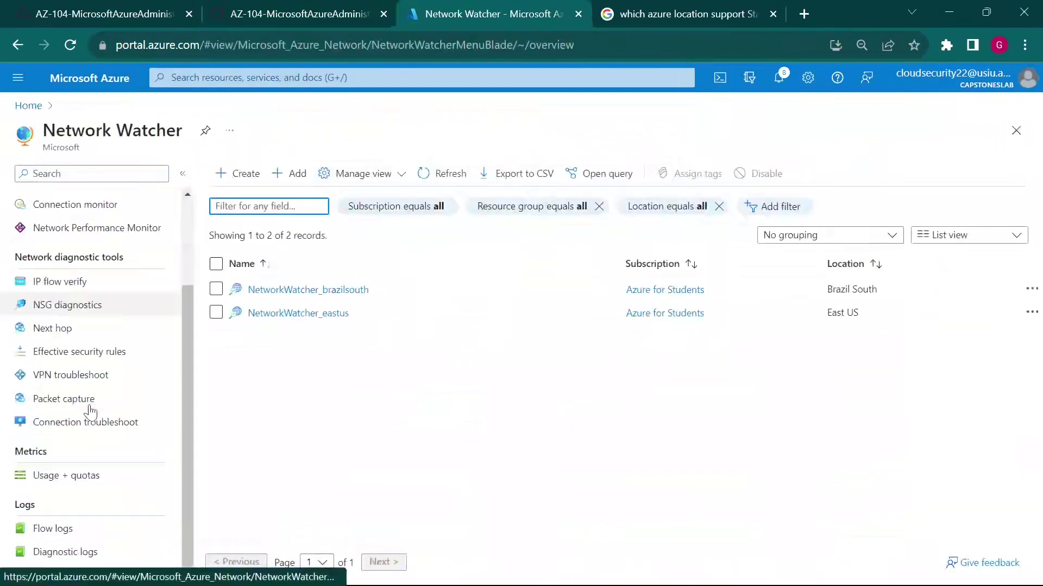
pyautogui.click(110, 429)
pyautogui.click(300, 7)
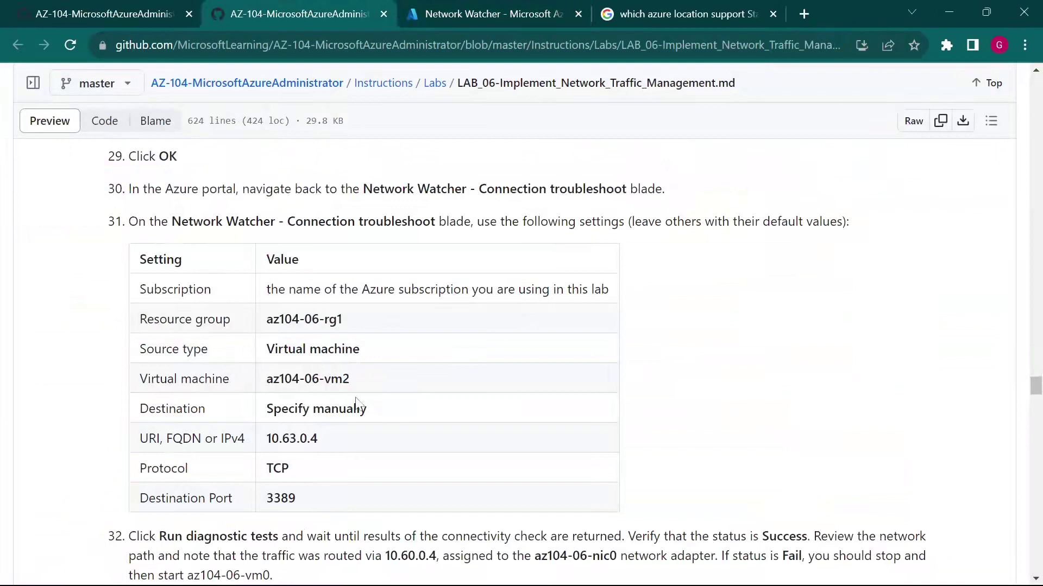
# Copy 10.63.0.4 from lab step 31, switch the connectivity check's destination to Specify manually, and choose az104-06-vm2 as the source virtual machine.
pyautogui.moveTo(350, 381); pyautogui.dragTo(324, 389)
pyautogui.moveTo(319, 439); pyautogui.dragTo(266, 439)
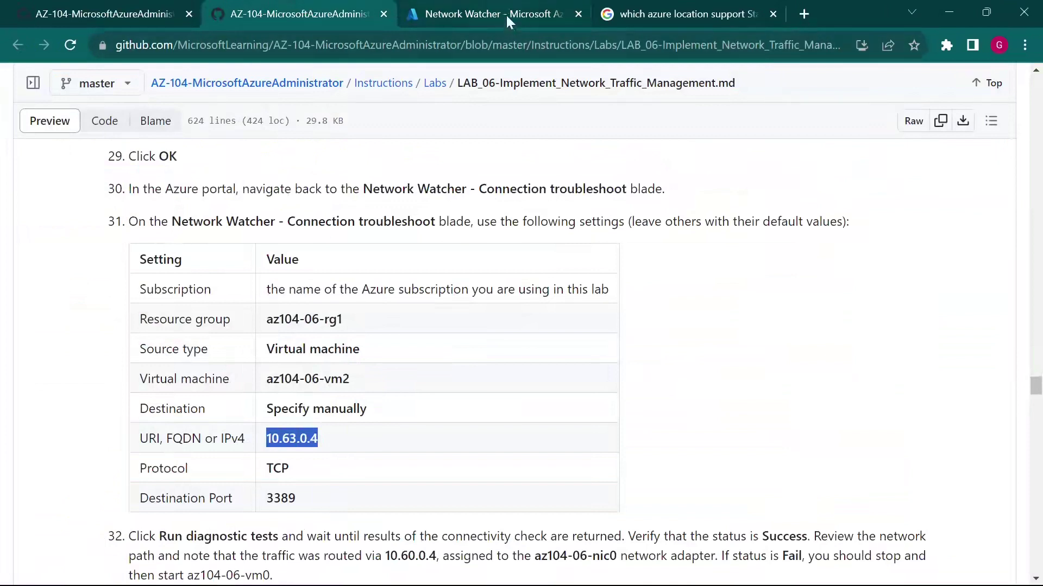
pyautogui.moveTo(506, 14)
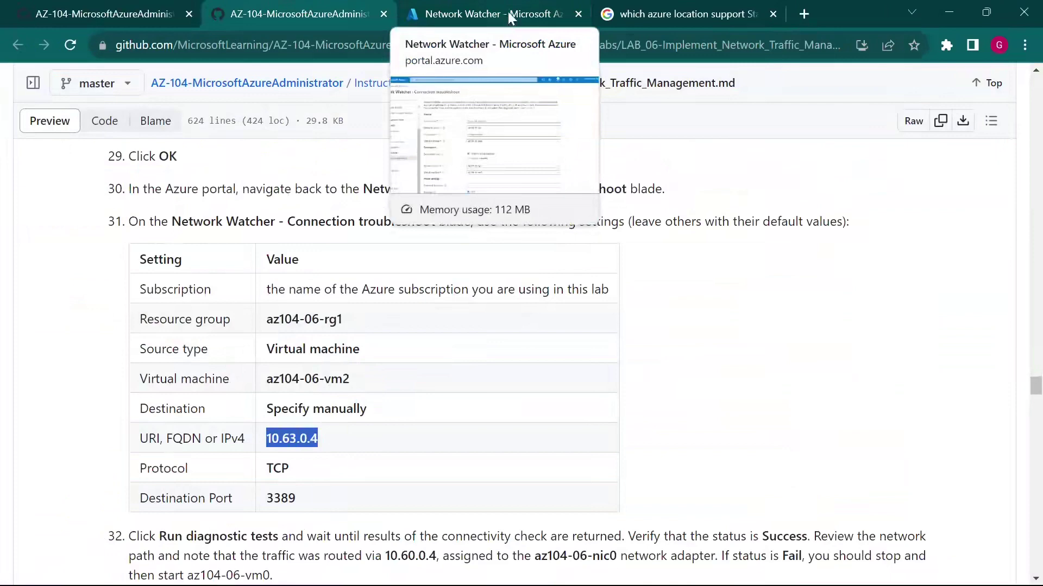
pyautogui.click(507, 12)
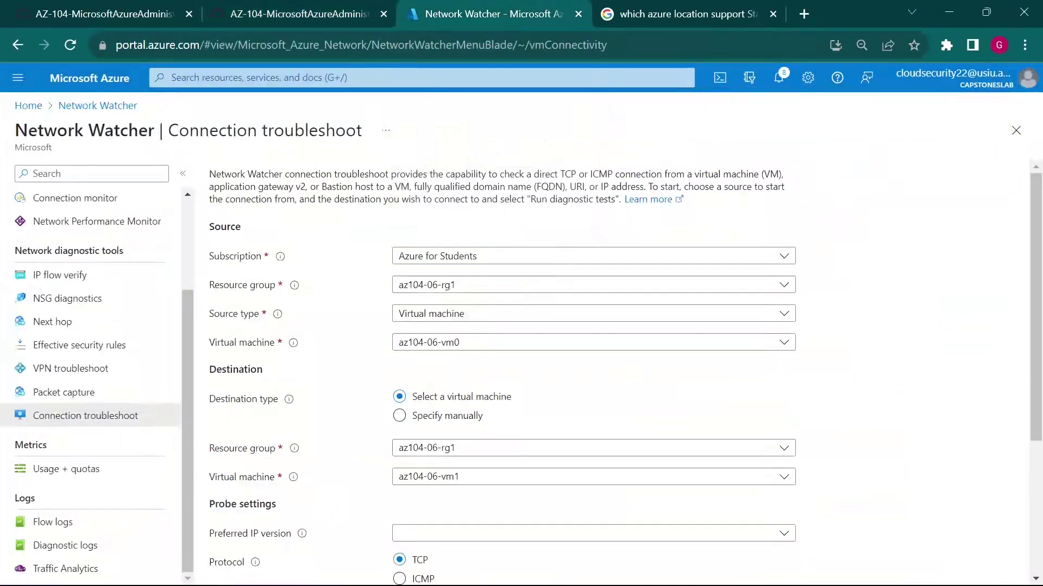
pyautogui.click(444, 416)
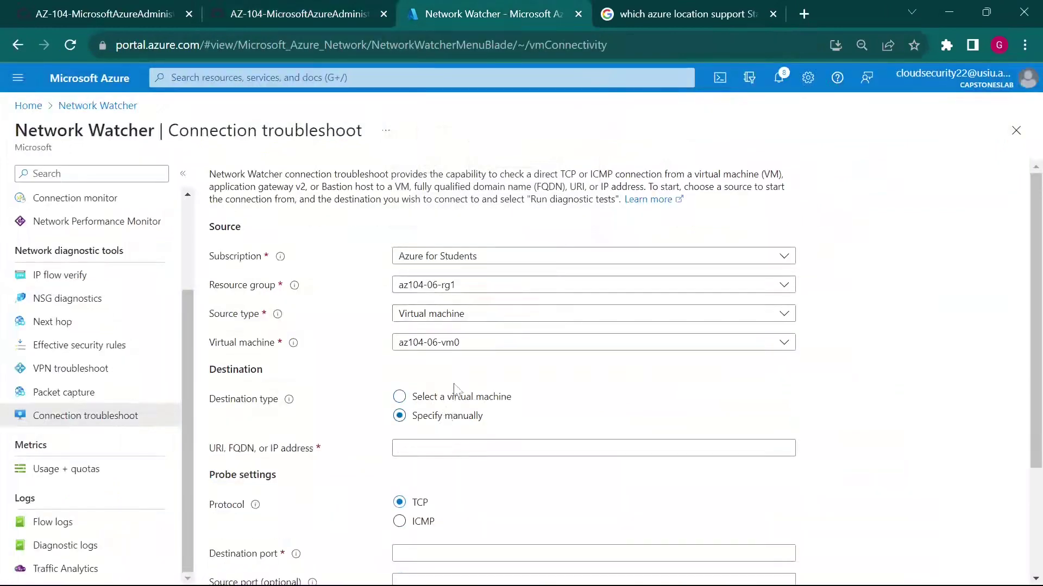
pyautogui.click(497, 342)
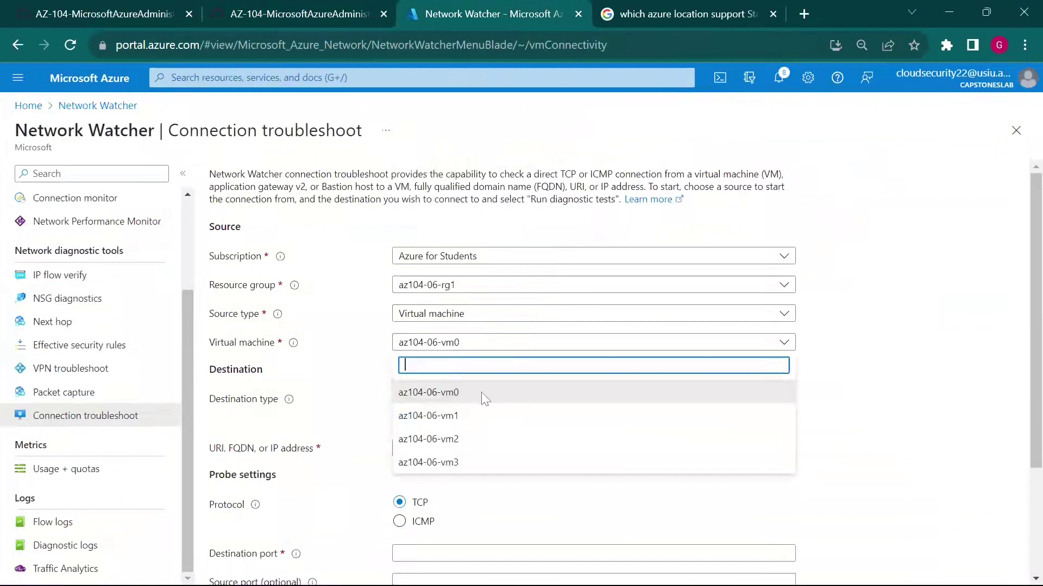
pyautogui.click(475, 438)
# Set the destination address to 10.63.0.4 and the destination port to 3389, checking the values against lab step 31.
pyautogui.scroll(-3, 285, 476)
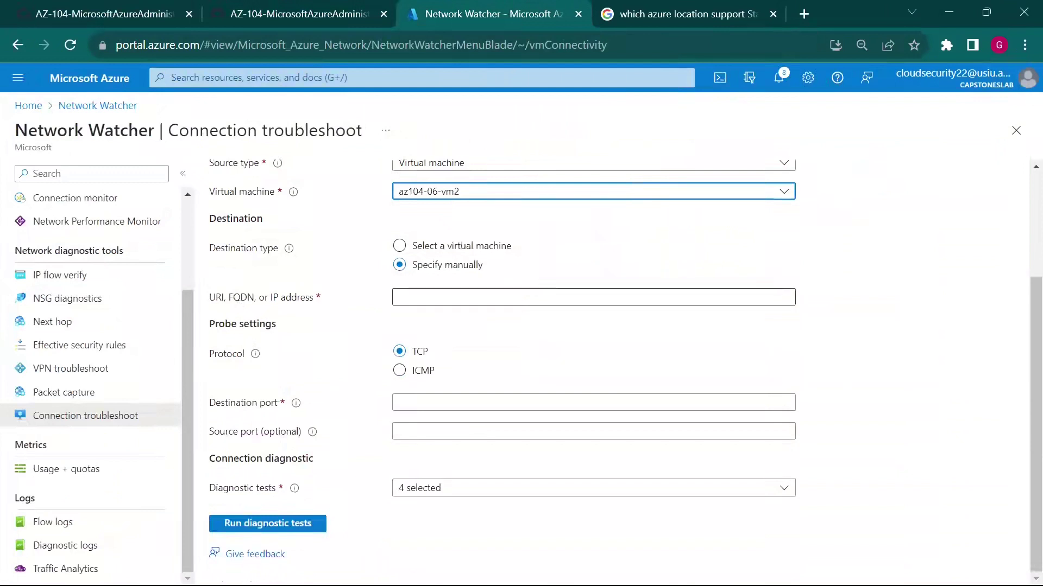
pyautogui.click(543, 297)
pyautogui.write('10.63.0.4')
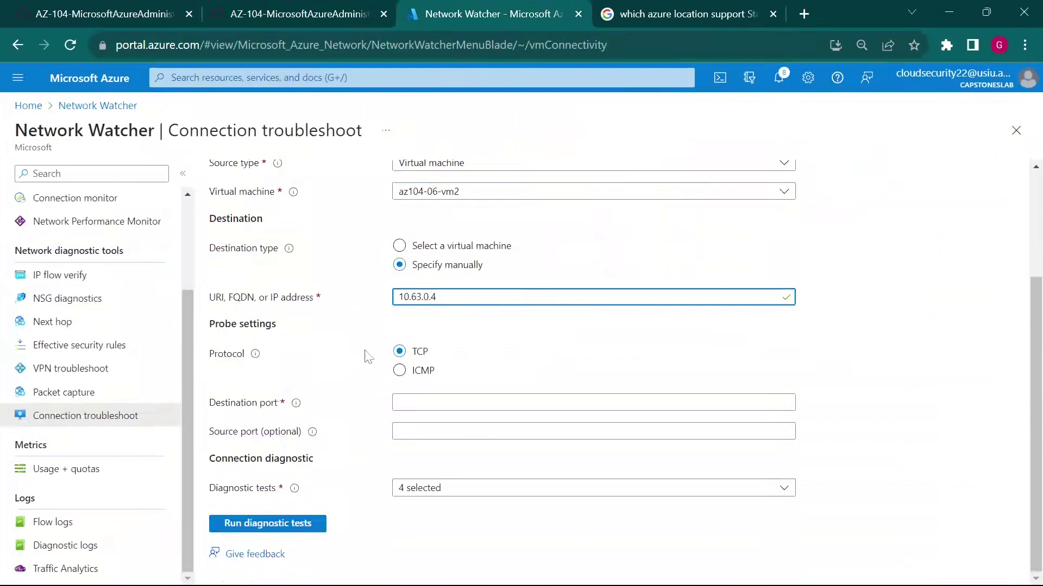
pyautogui.click(593, 403)
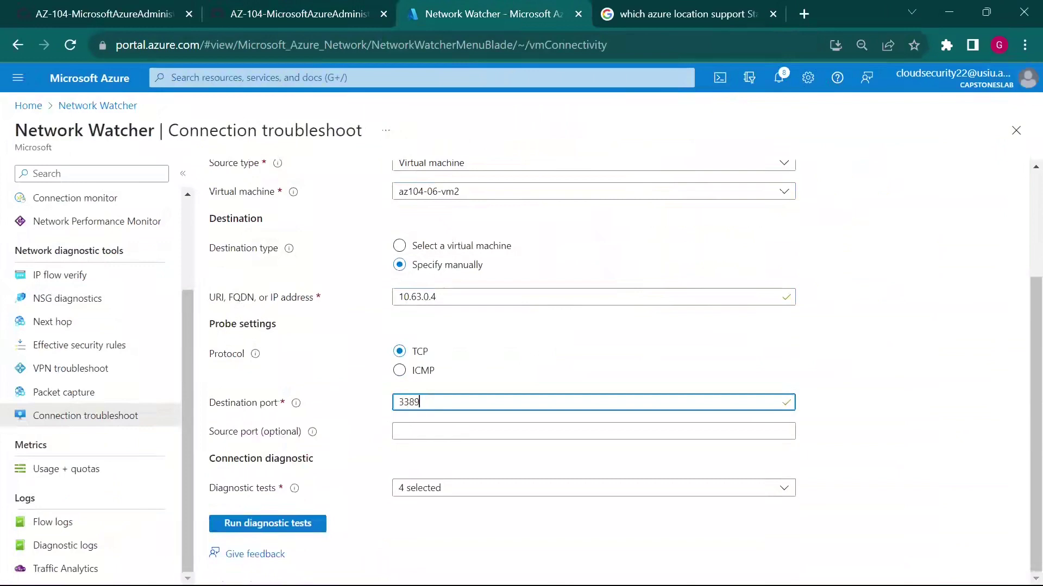
pyautogui.click(336, 7)
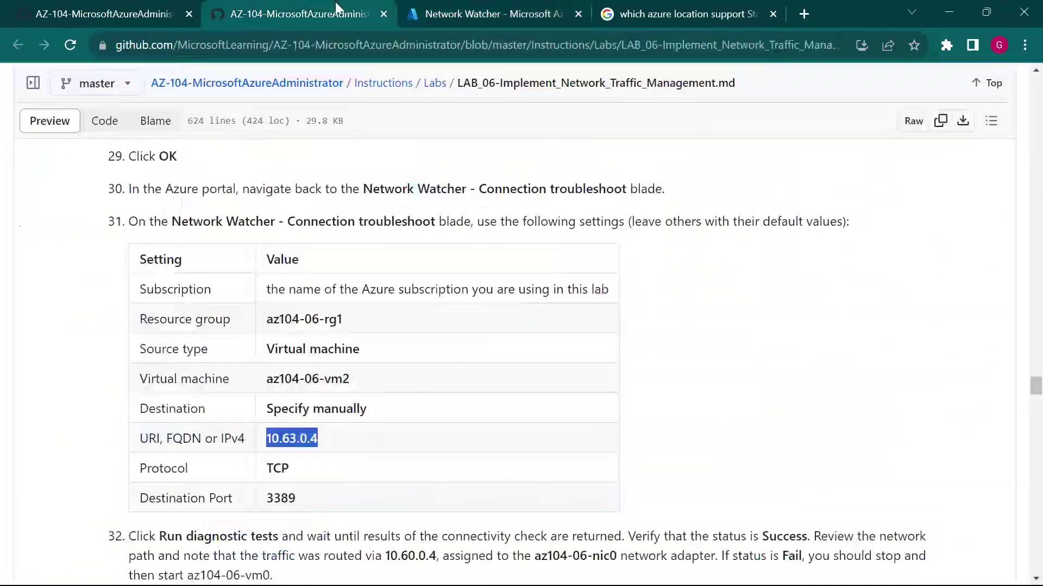
pyautogui.click(526, 6)
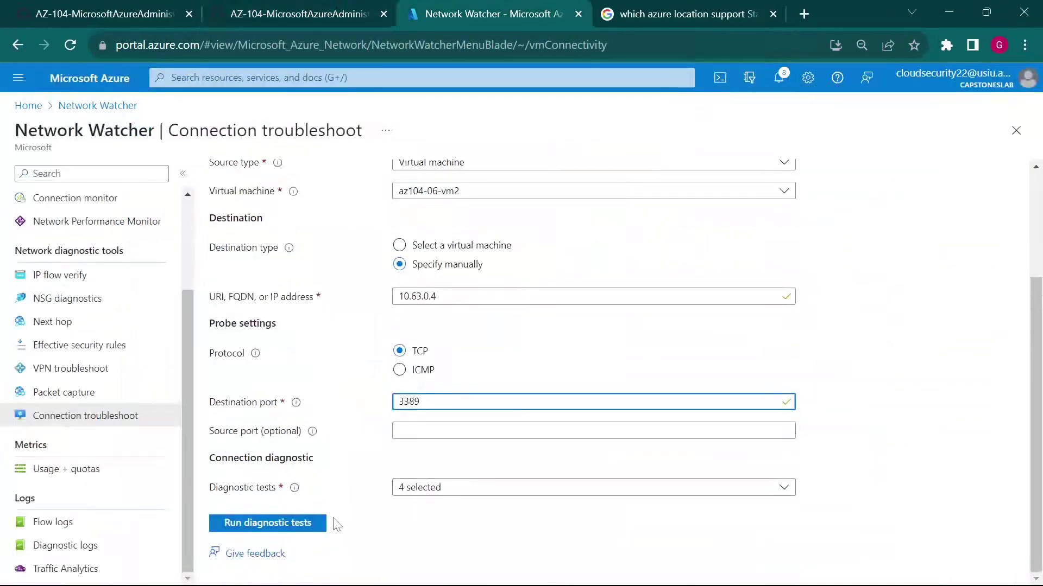
# Run the diagnostic tests and review the test statuses, next hop and hop by hop details.
pyautogui.click(301, 529)
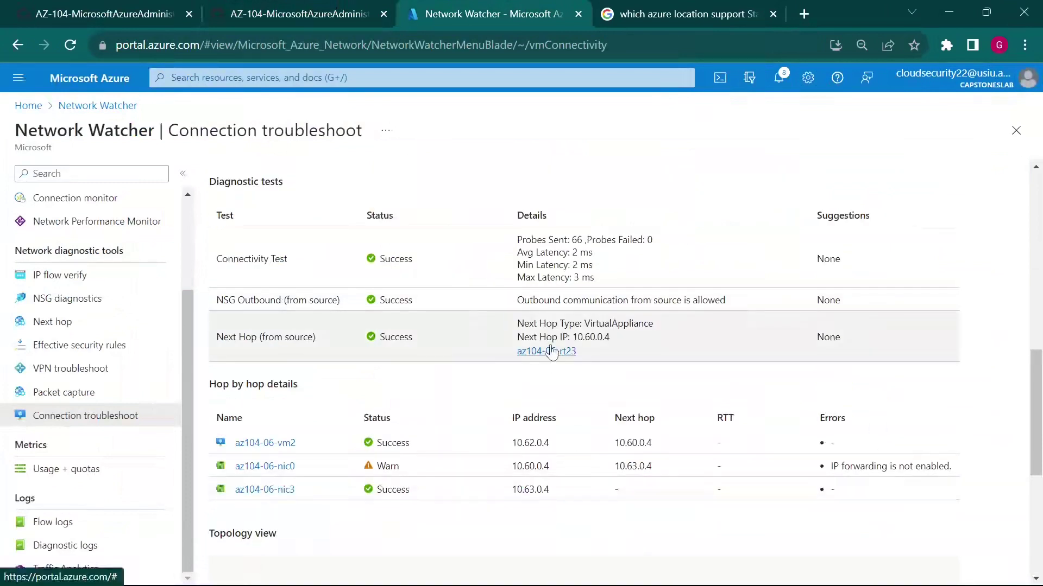
pyautogui.scroll(2, 547, 356)
pyautogui.scroll(2, 551, 350)
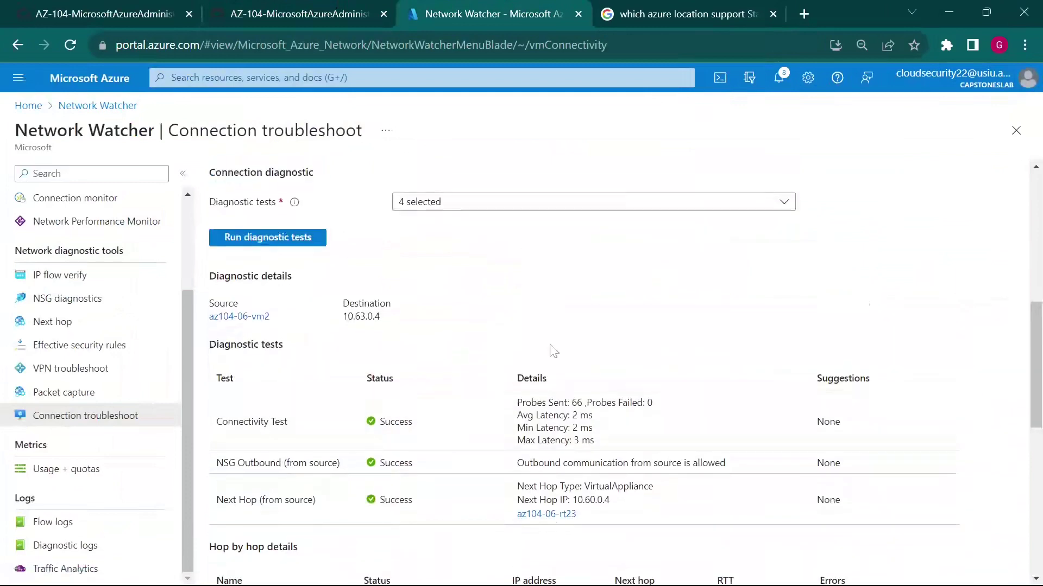
pyautogui.scroll(-3, 551, 350)
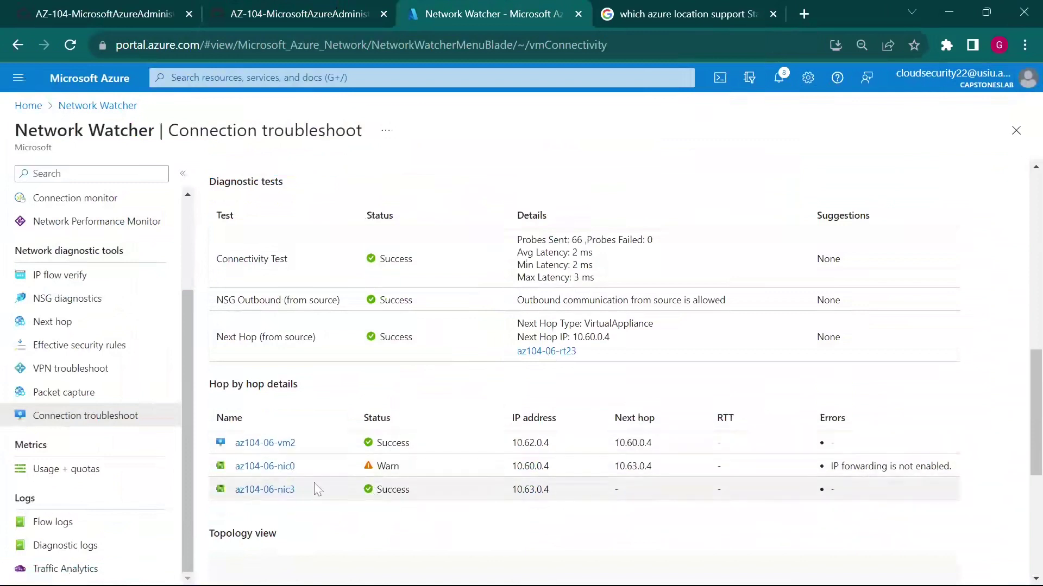
# Open the IP configurations of the az104-06-nic0 hop to check its IP forwarding setting.
pyautogui.click(283, 474)
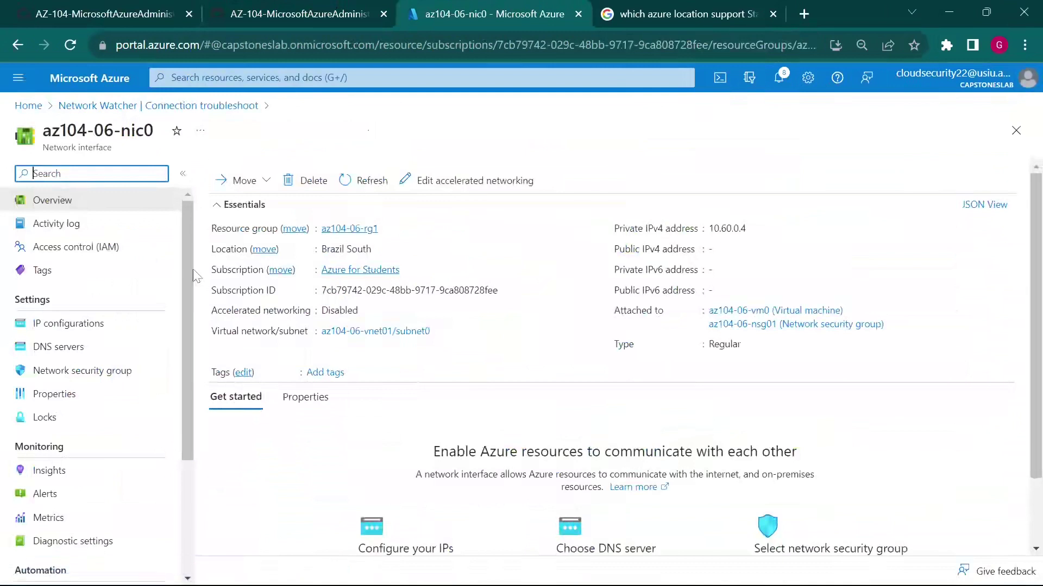
pyautogui.click(100, 331)
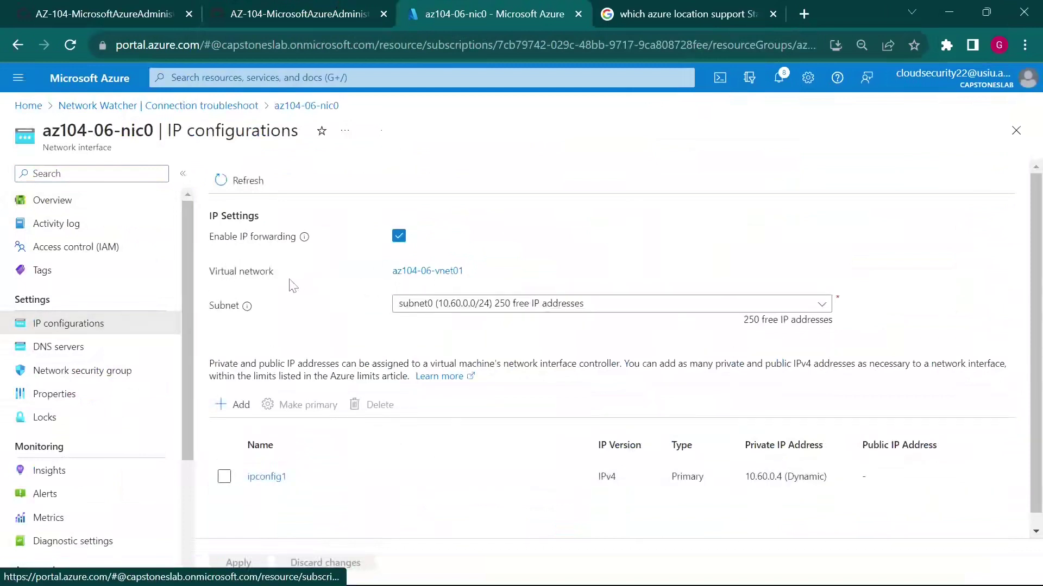
pyautogui.scroll(-1, 305, 356)
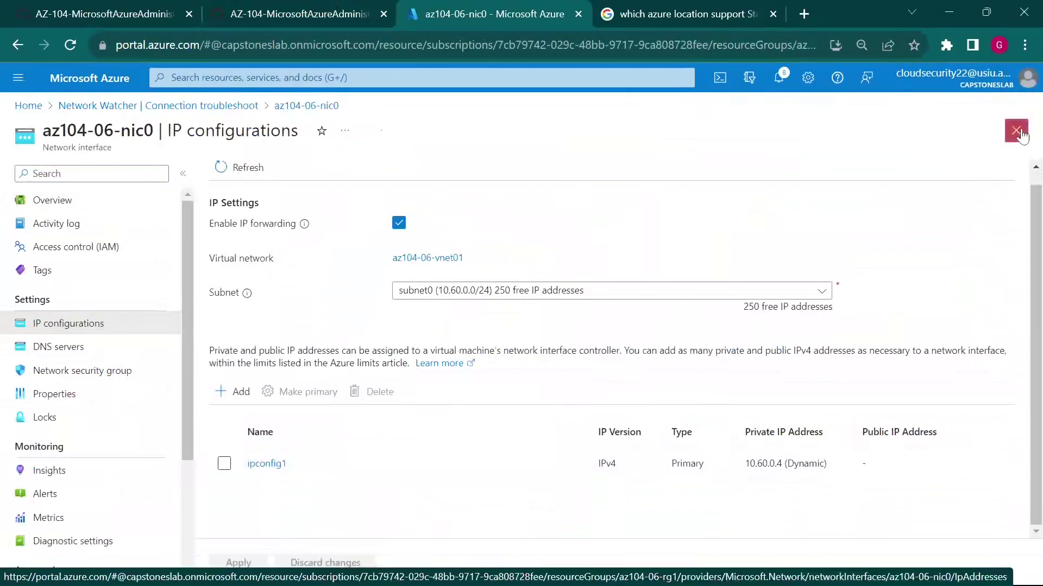
# Read lab step 32 and its notes on the expected routing between the spoke virtual networks.
pyautogui.click(344, 11)
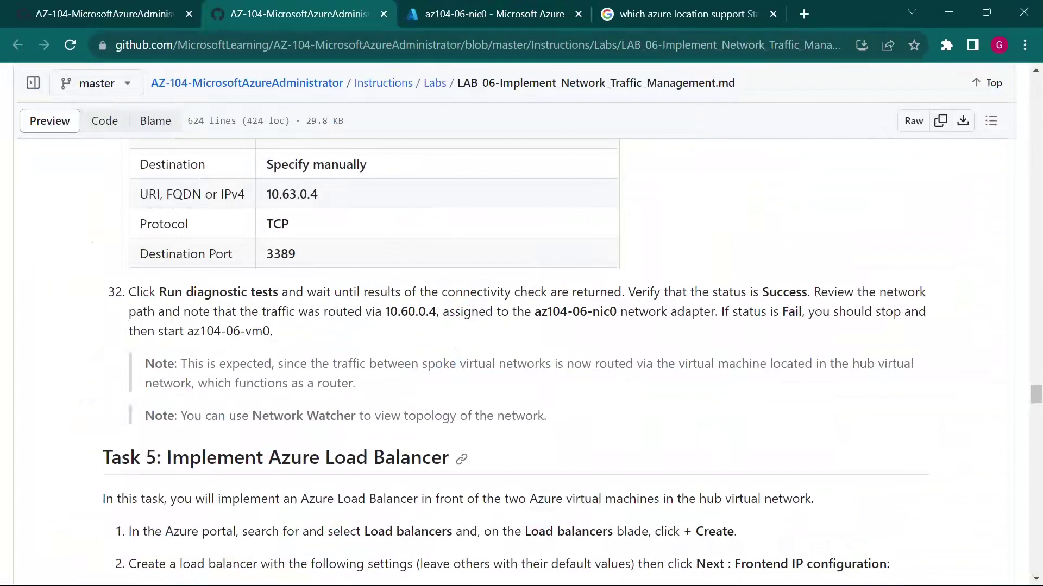
pyautogui.moveTo(187, 363); pyautogui.dragTo(216, 364)
pyautogui.click(217, 364)
# Return to the Azure portal and go back from the IP configurations page of az104-06-nic0.
pyautogui.click(504, 2)
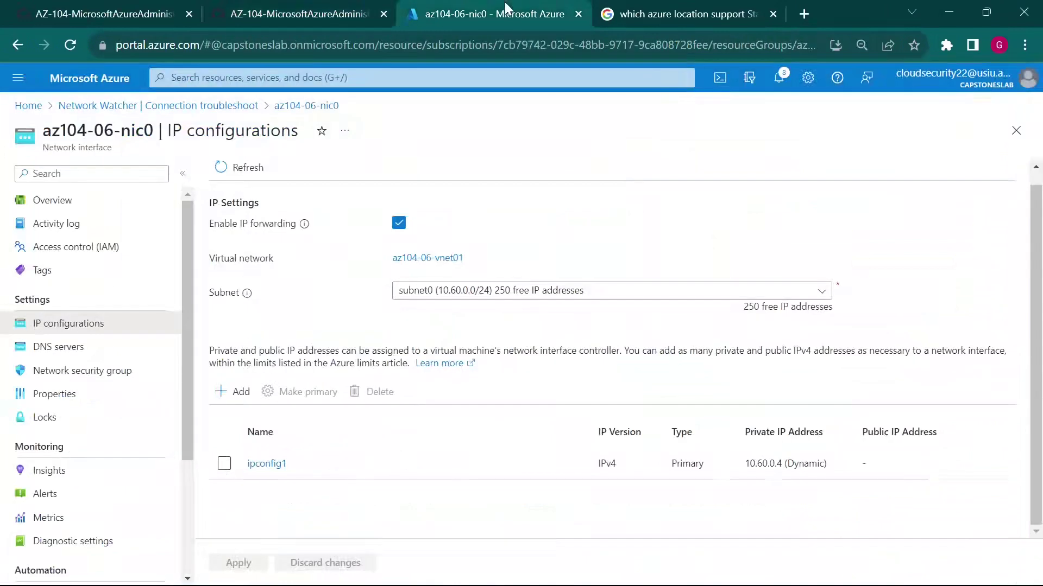
pyautogui.click(20, 42)
pyautogui.click(602, 139)
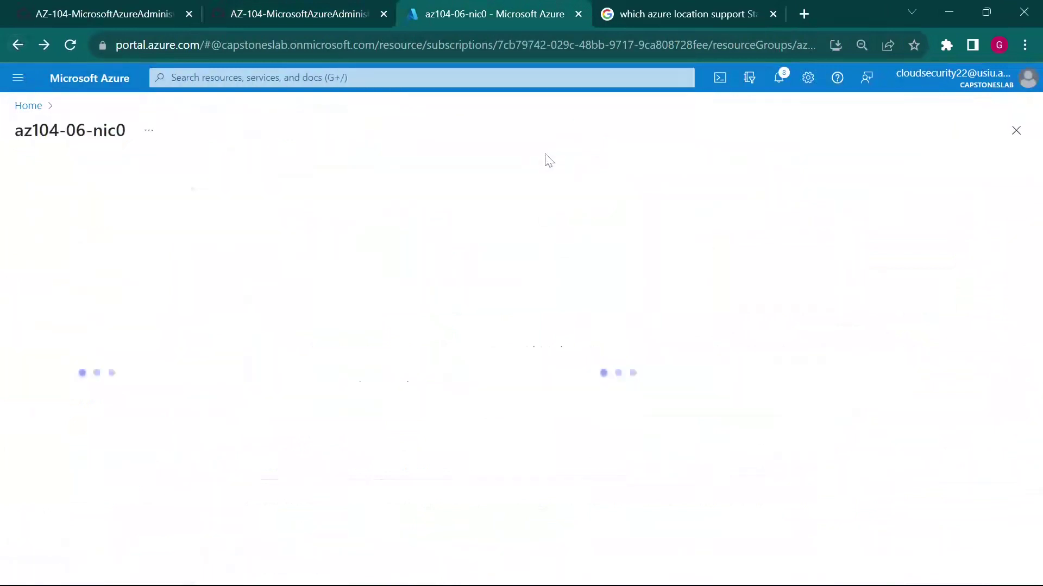